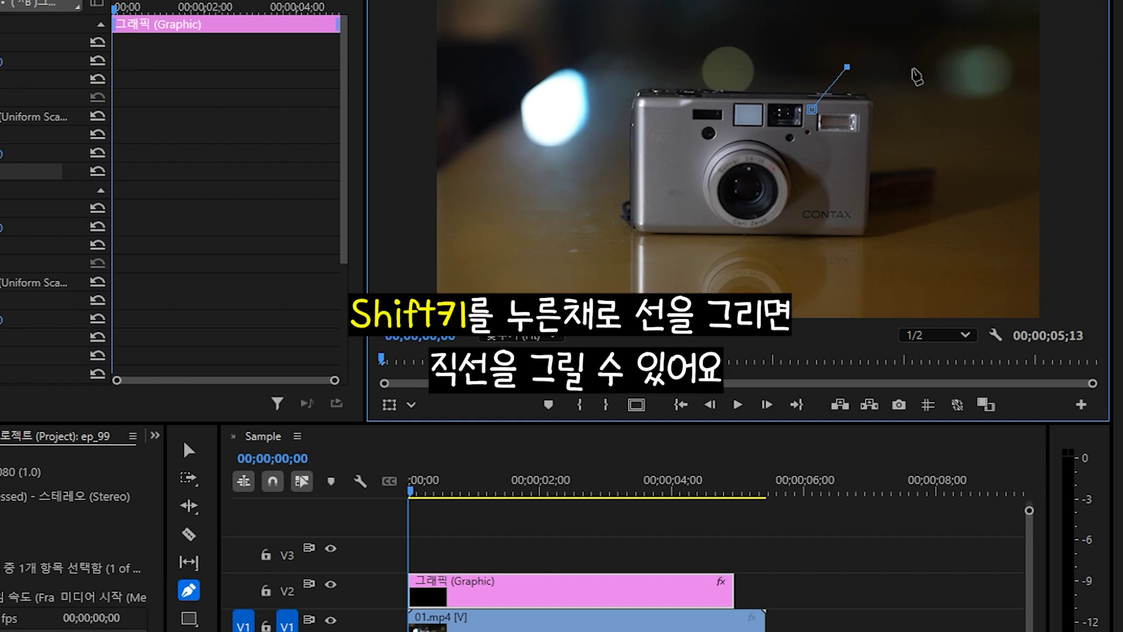
- Extend the line above the camera with a straight horizontal segment, then turn the shape's fill off and its stroke on
left_click(912, 66, "shift")
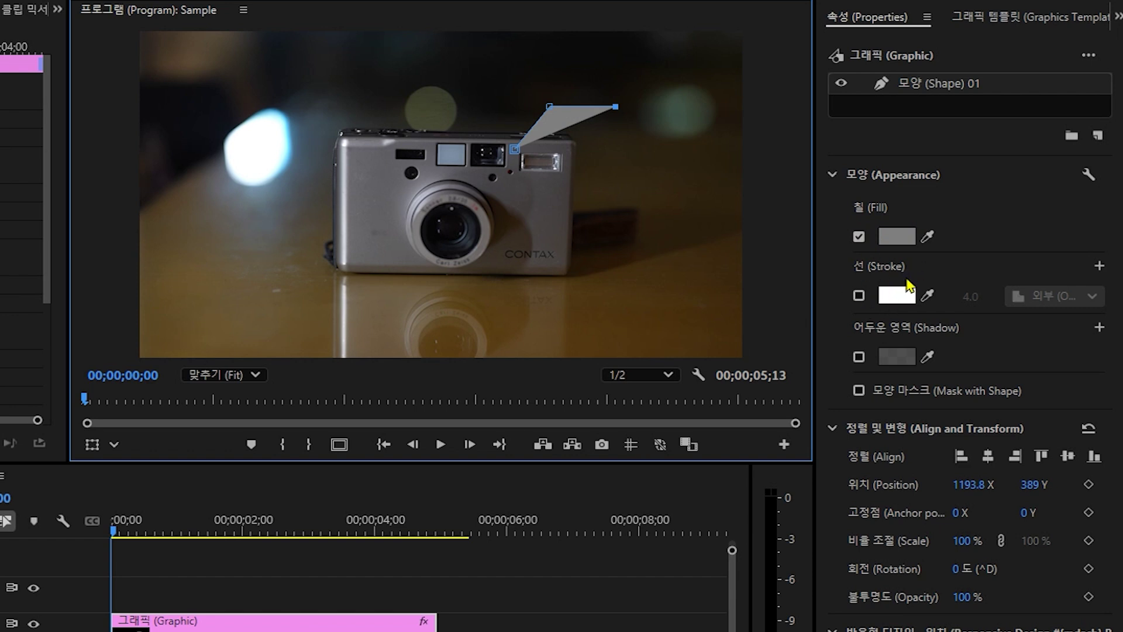
left_click(858, 236)
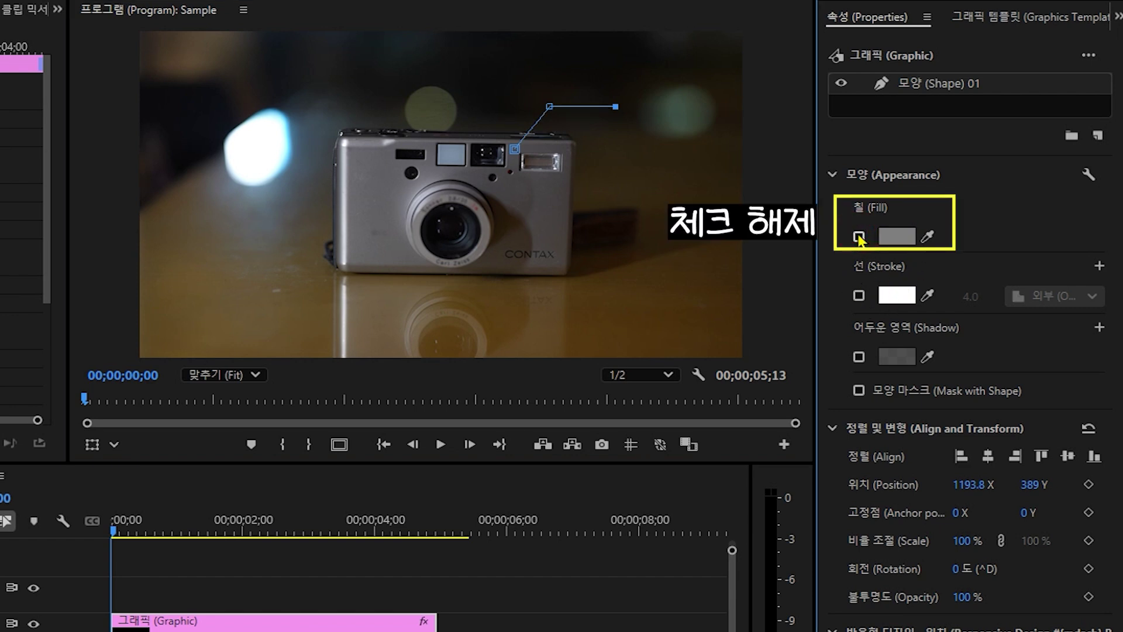
left_click(859, 296)
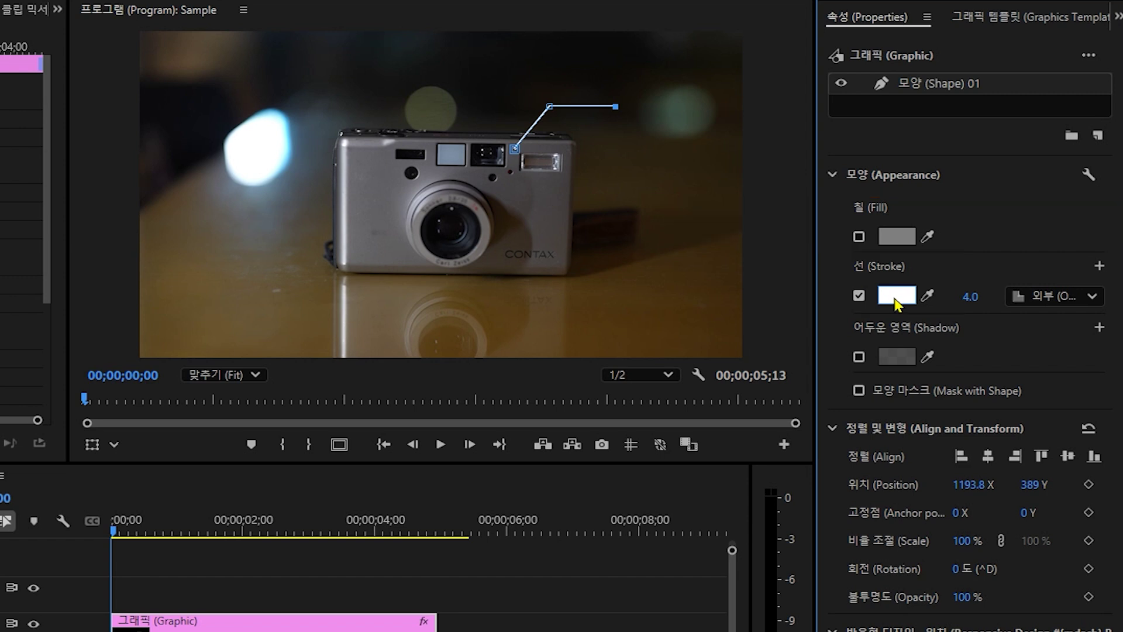
- Set the callout line's stroke width to 10 and its stroke alignment to Center
left_click(975, 297)
type("10")
key("Return")
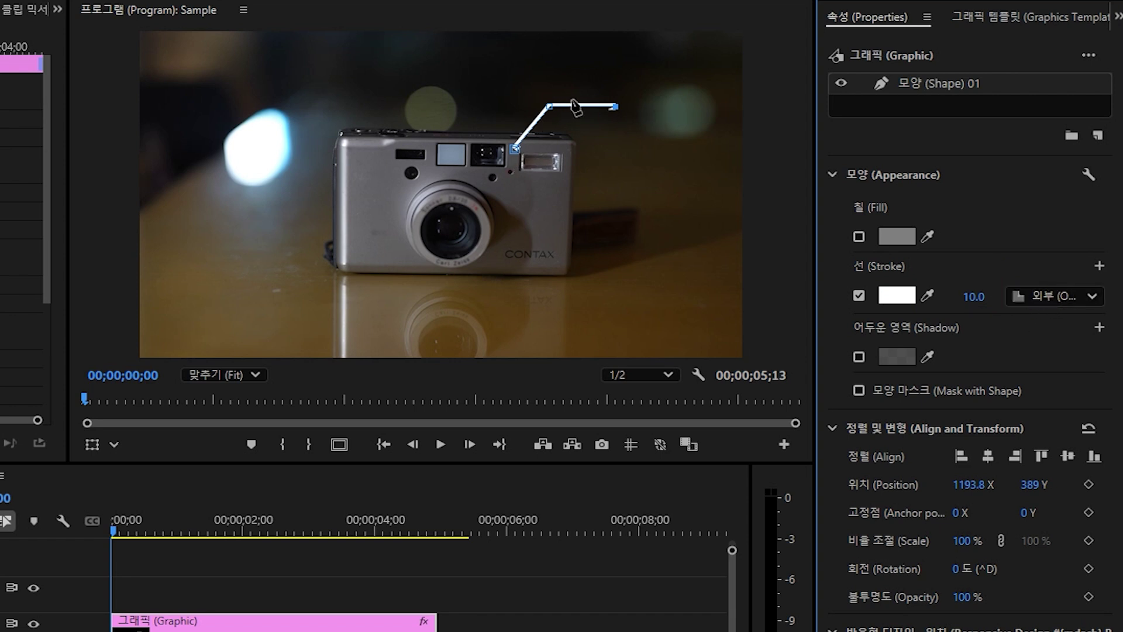
left_click(1053, 296)
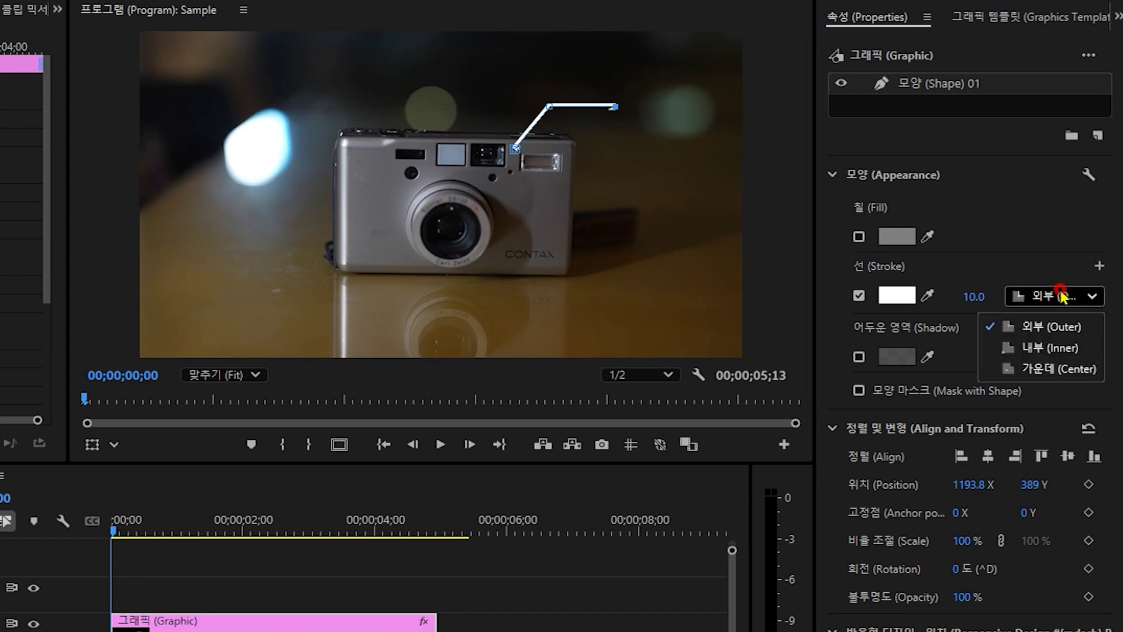
left_click(1030, 367)
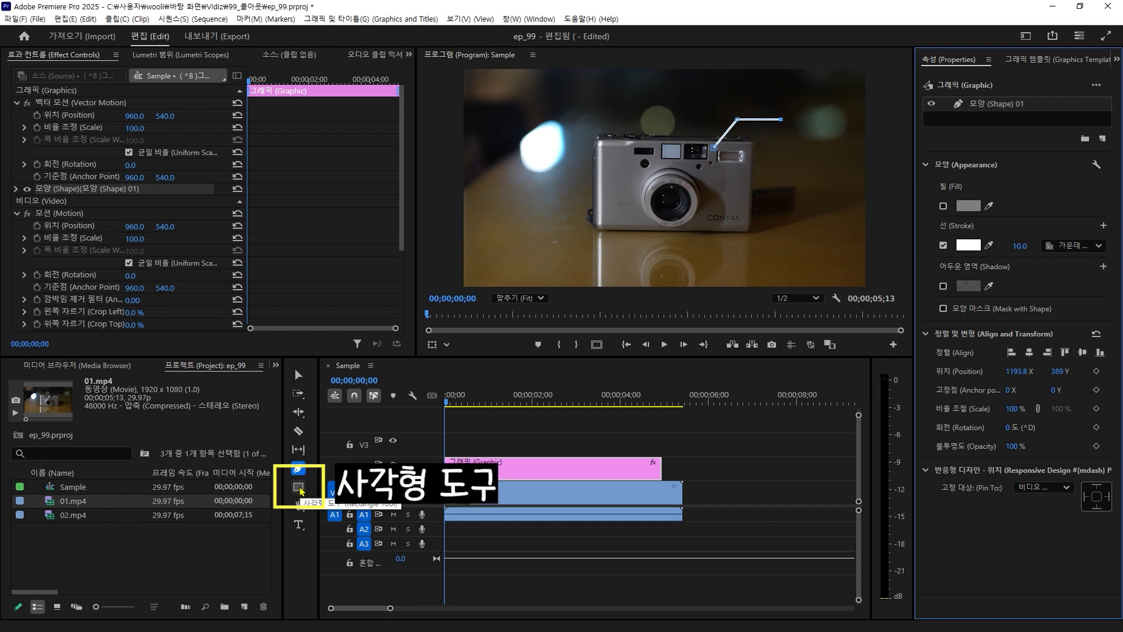
- Draw a rectangle about 267 by 128 px over the callout line's free end, with fill on and stroke off
left_click(299, 488)
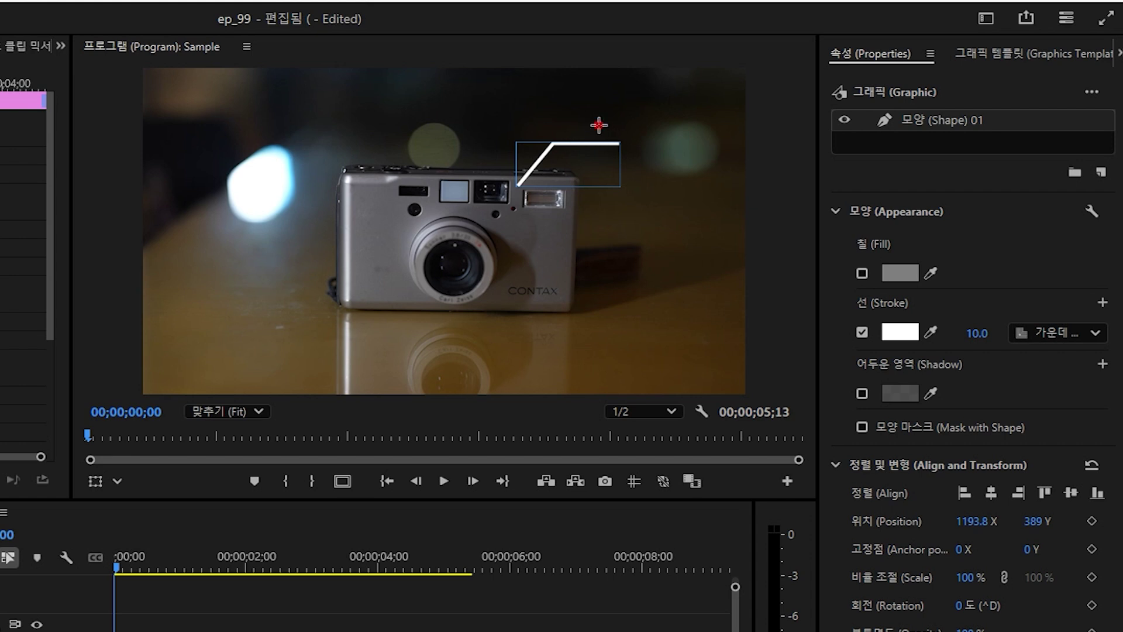
mouse_move(597, 124)
left_mouse_down()
mouse_move(622, 145)
mouse_move(682, 164)
left_mouse_up()
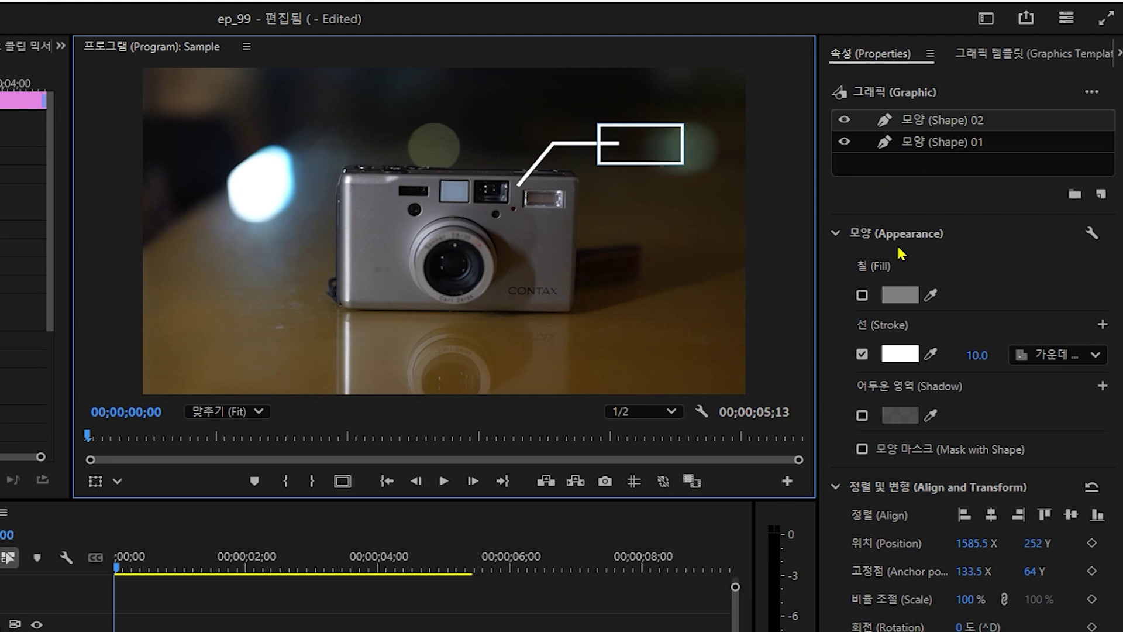
left_click(862, 295)
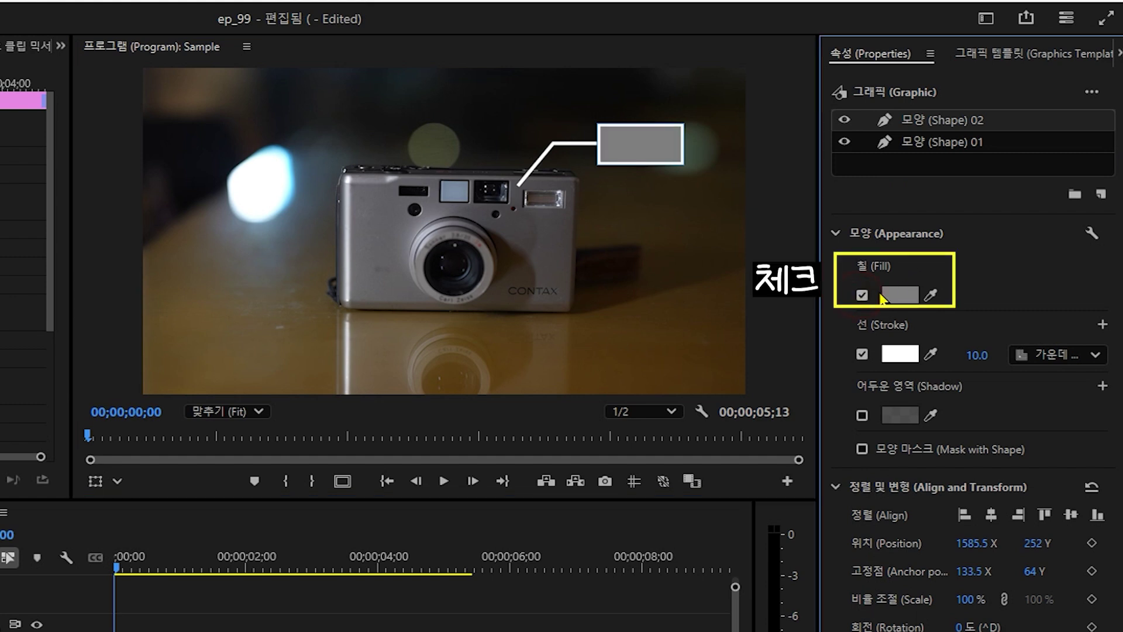
left_click(862, 354)
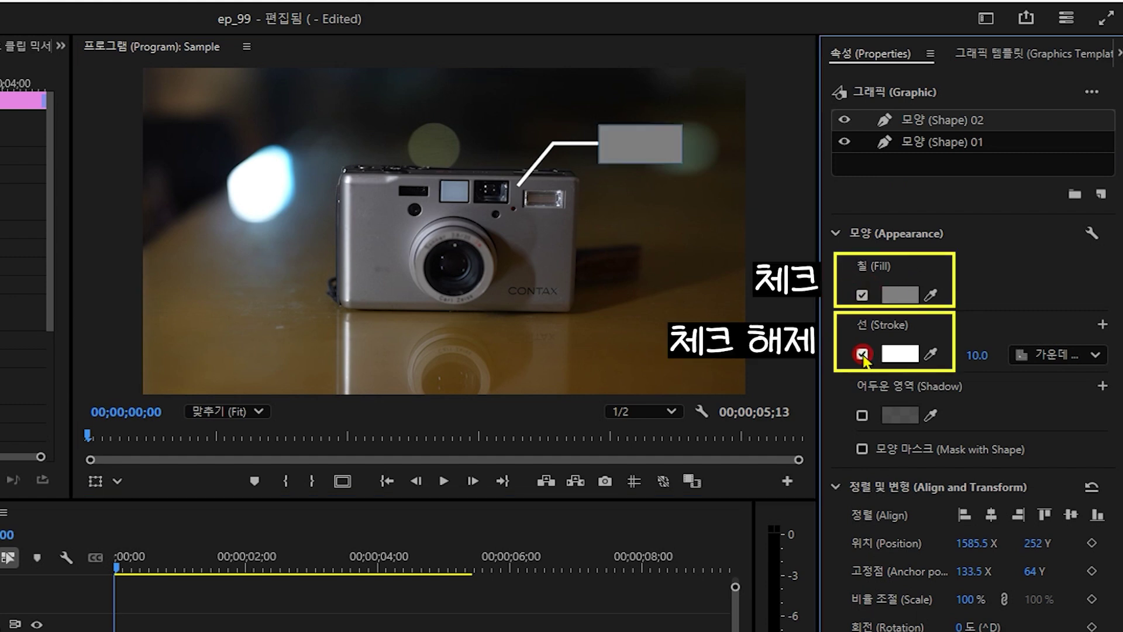
- Set the rectangle's fill colour to white (FFFFFF)
left_click(898, 301)
left_click(142, 427)
left_click_drag(143, 427, 131, 614)
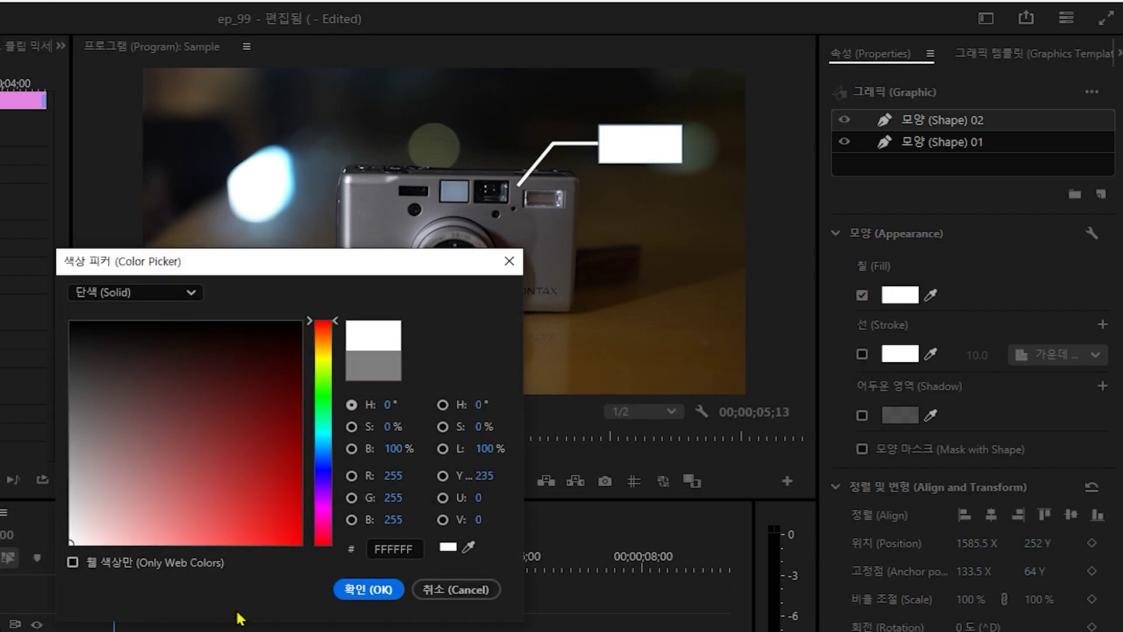
left_click(361, 590)
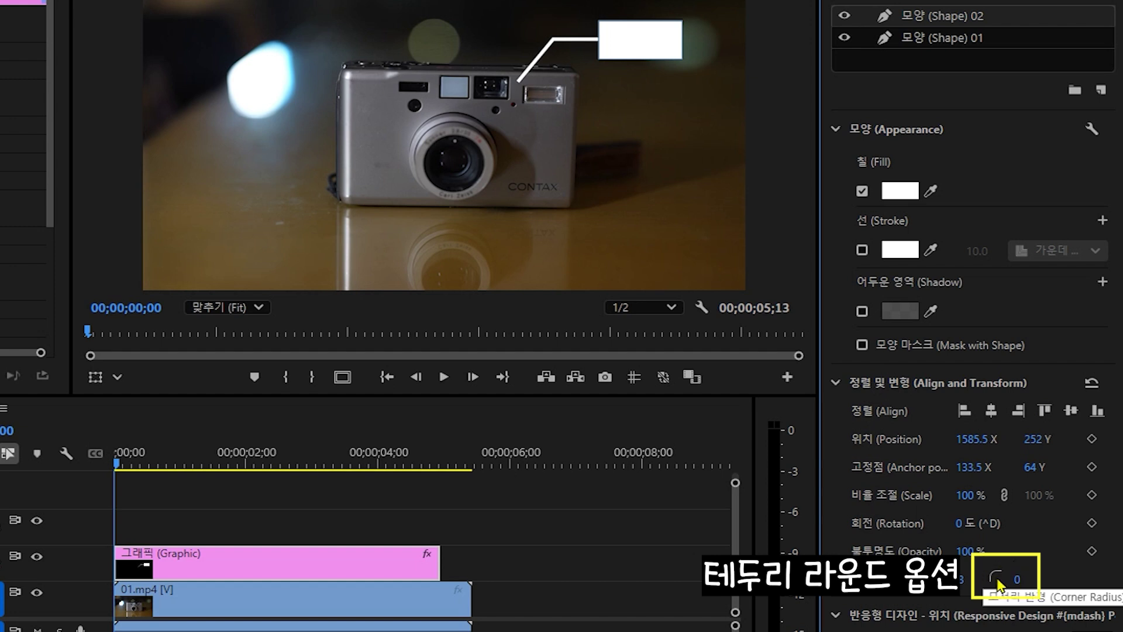
- Round the rectangle with a corner radius of 20 and activate the Type tool
left_click(1016, 580)
type("17")
key("Return")
left_click(1018, 582)
type("20")
key("Return")
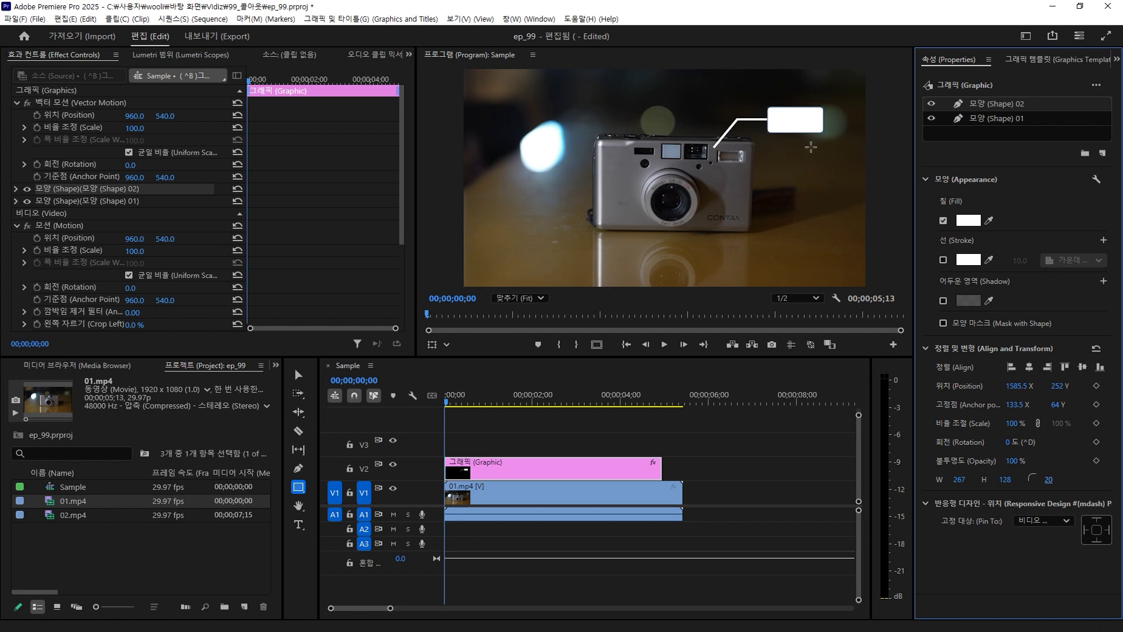
left_click(298, 525)
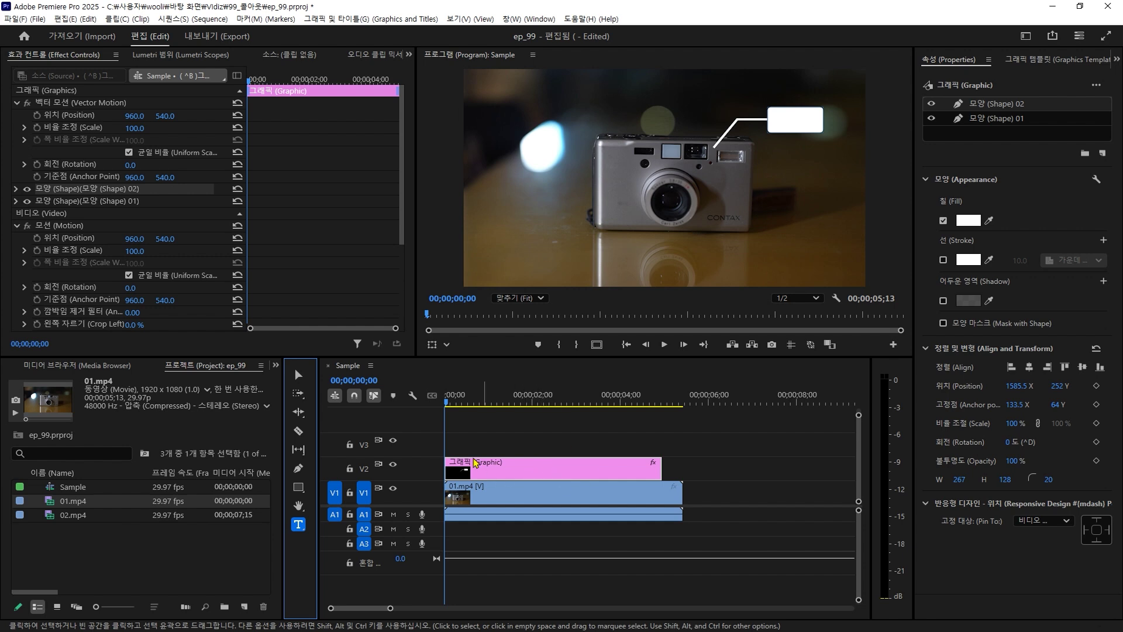
left_click(526, 443)
left_click(521, 466)
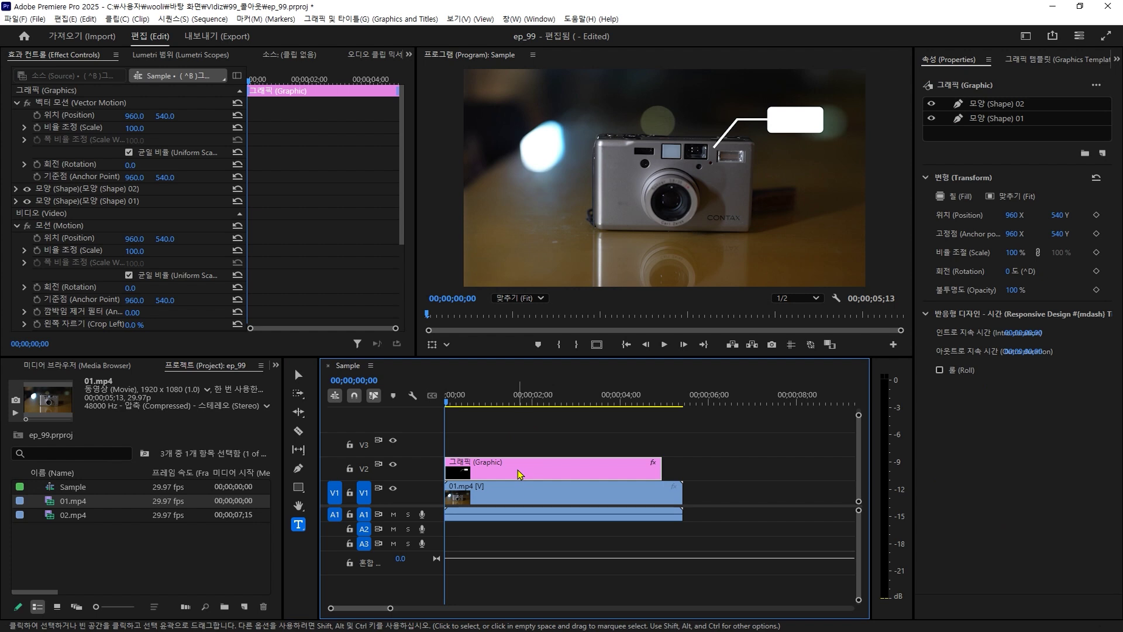
left_click(529, 484)
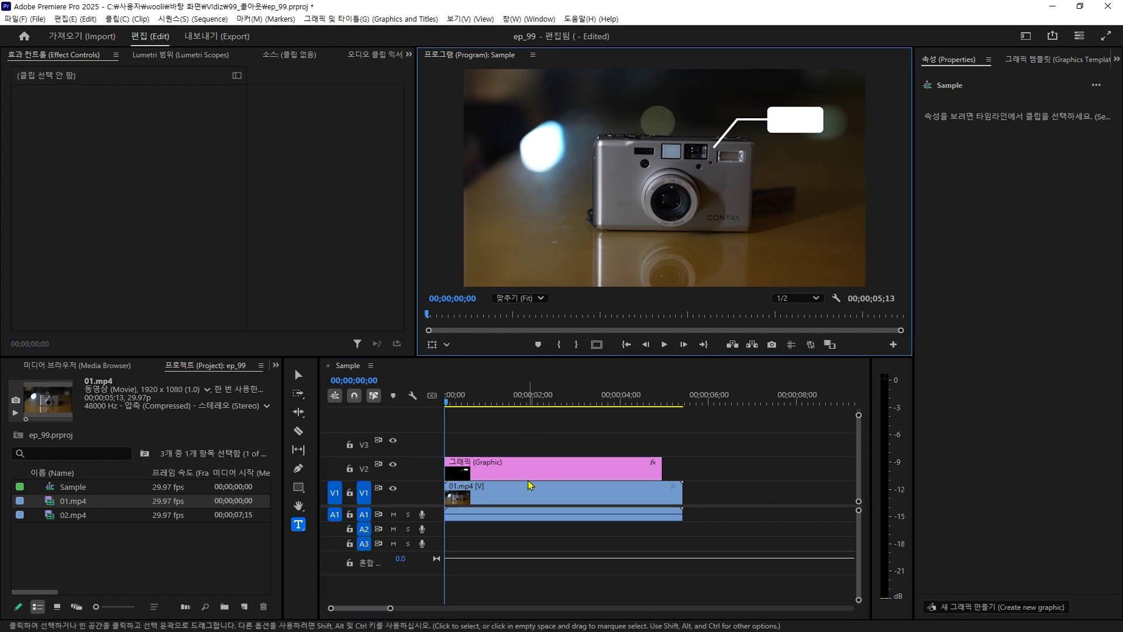
left_click(632, 174)
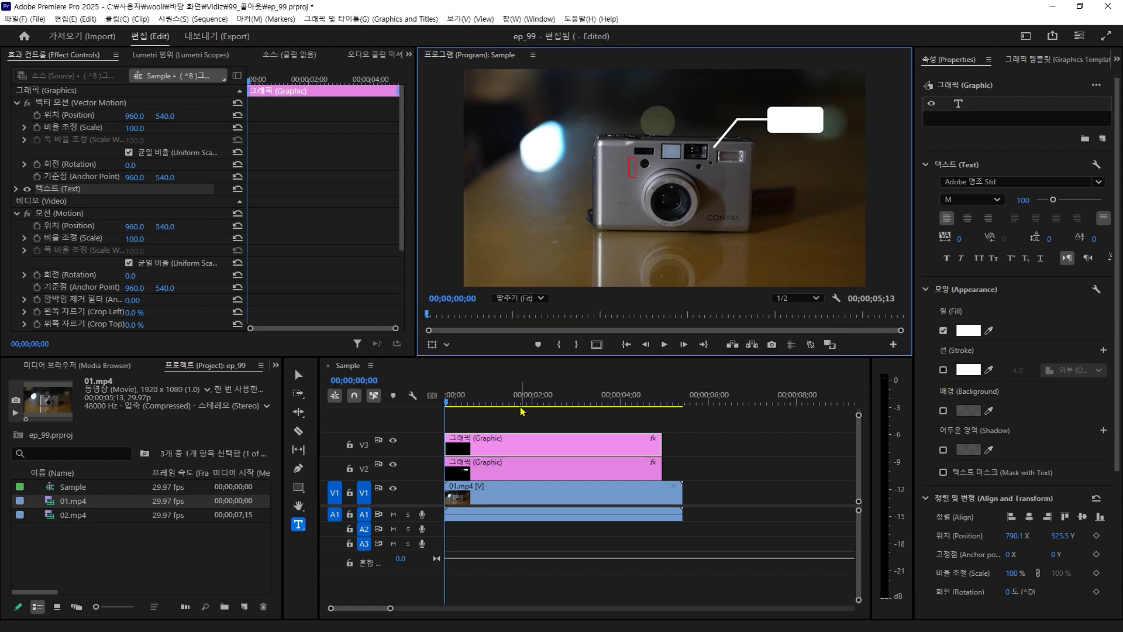
key("Delete")
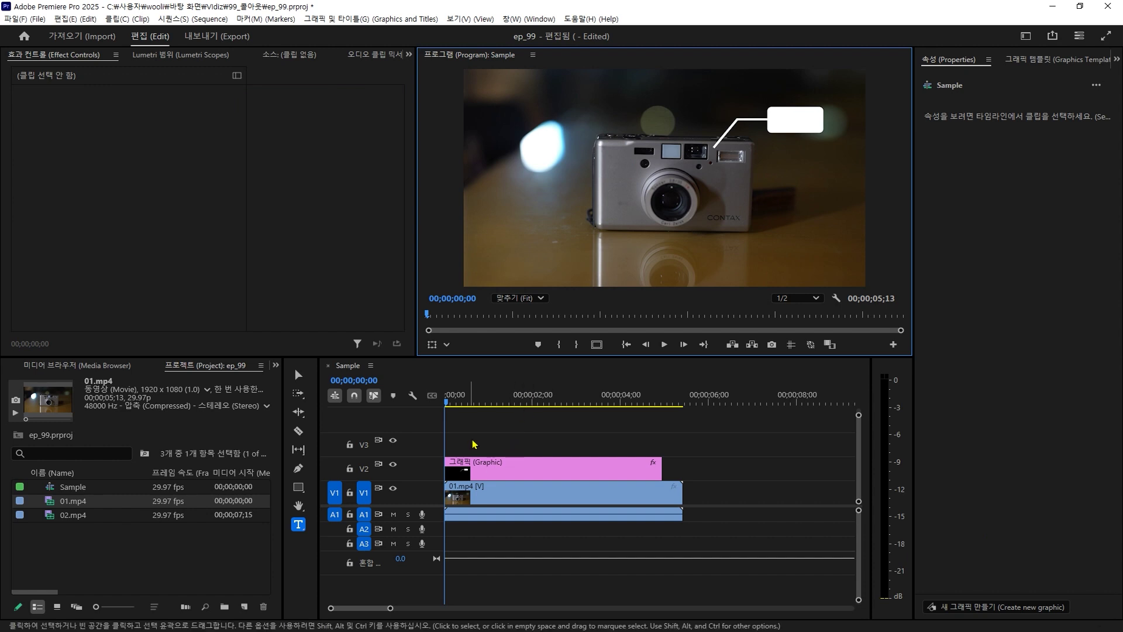
- Add the text "Contax" over the white rectangle, inside the existing graphic clip
left_click(496, 466)
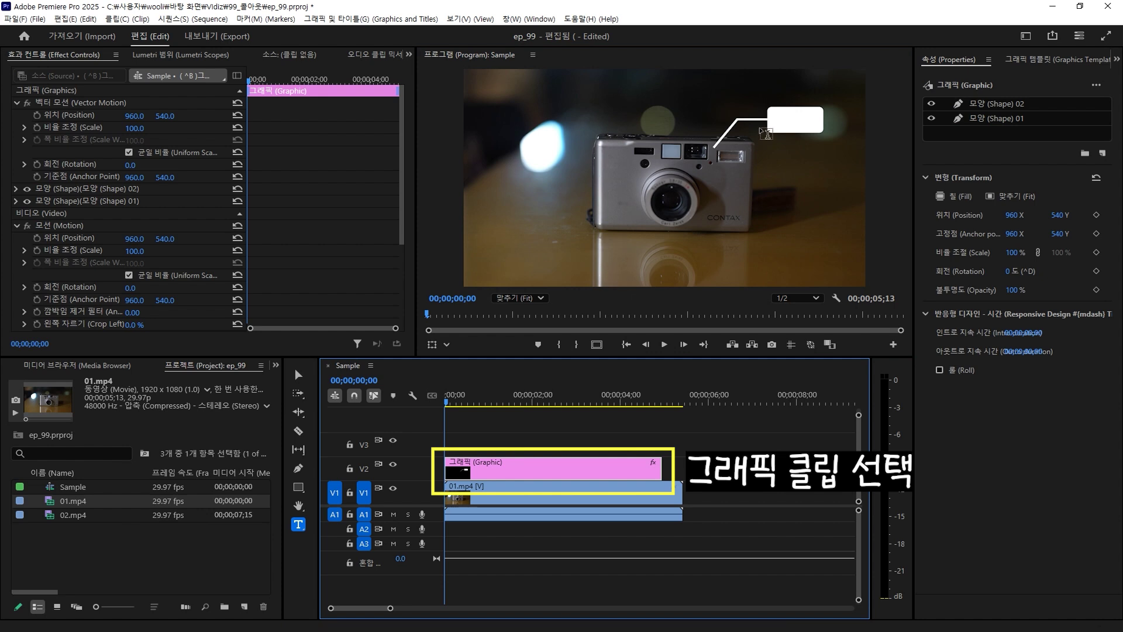
left_click(778, 128)
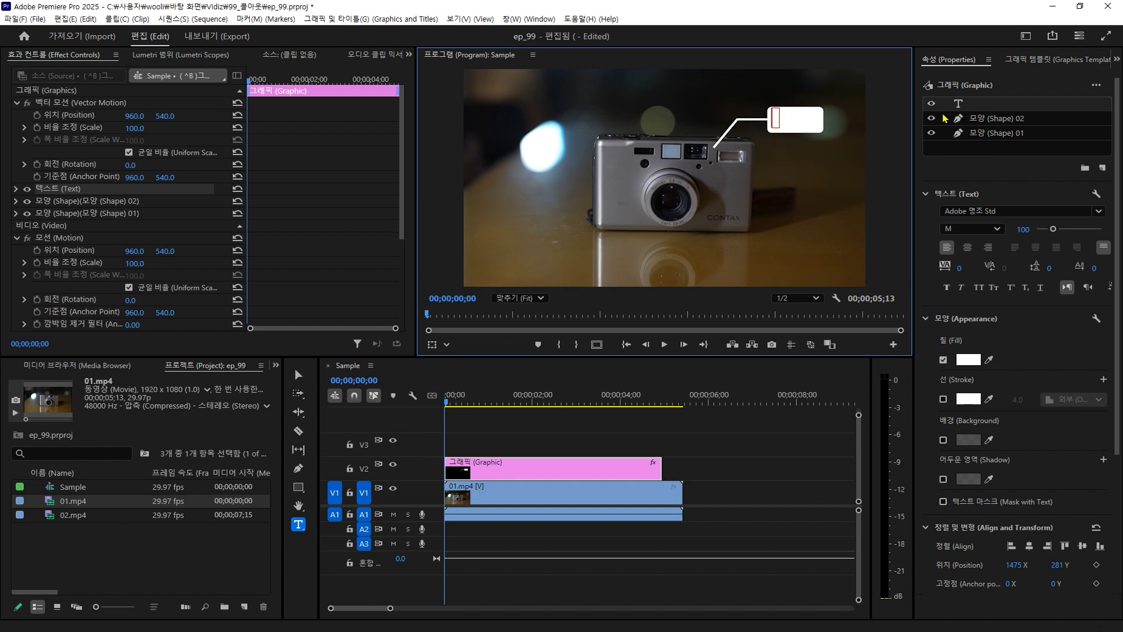
type("ontax")
- Set the whole Contax text to the favourite font Pretendard in ExtraBold
key("ctrl+a")
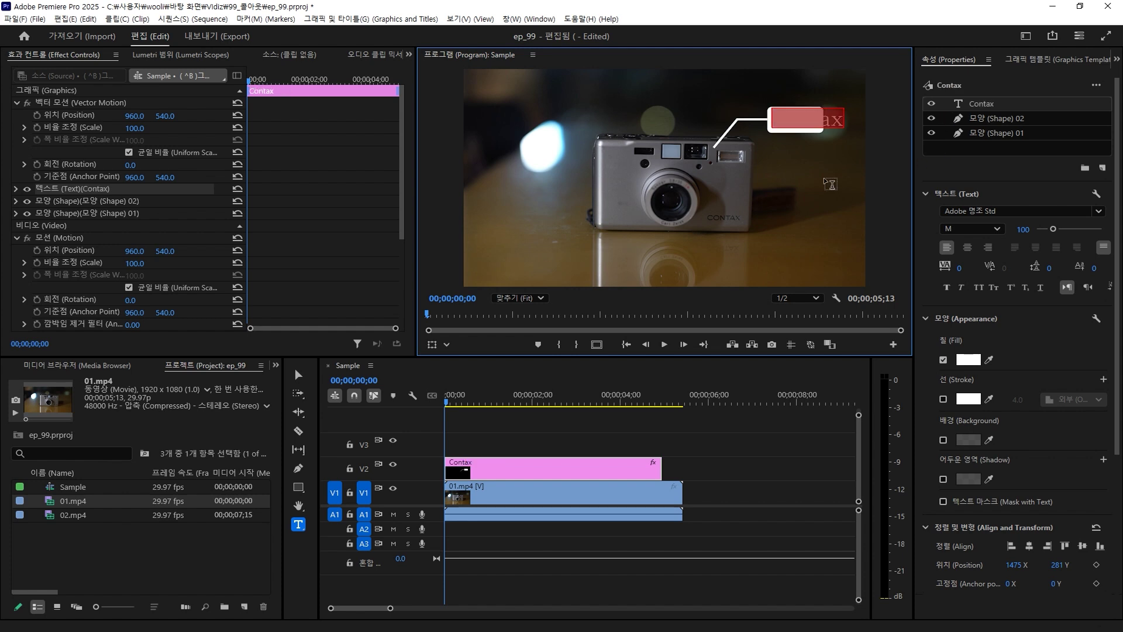
left_click(1099, 211)
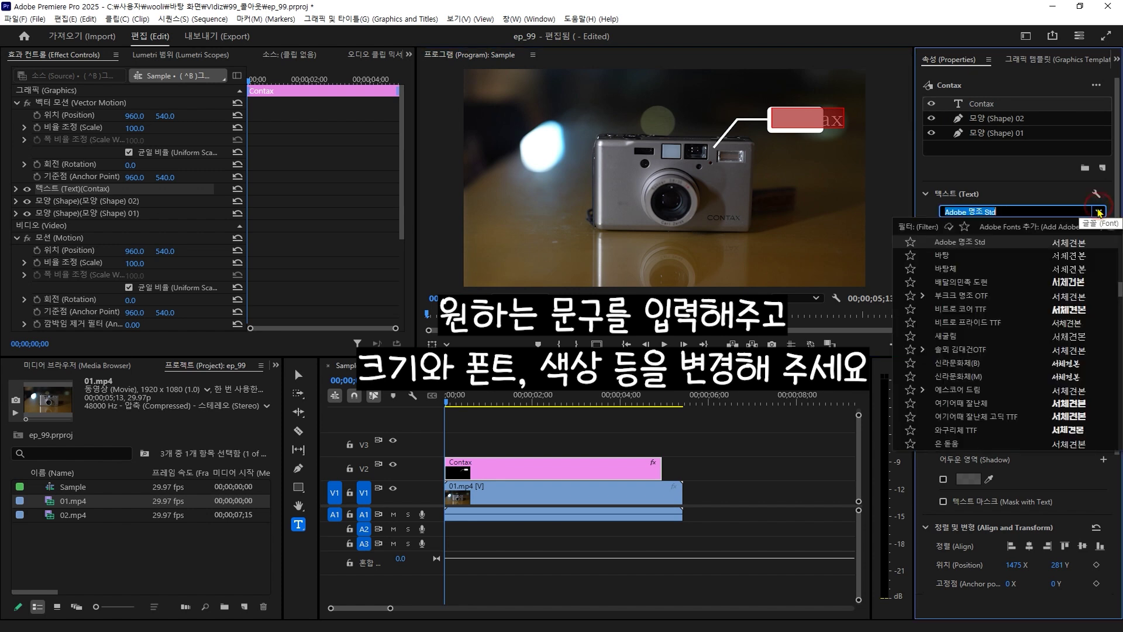
left_click(964, 227)
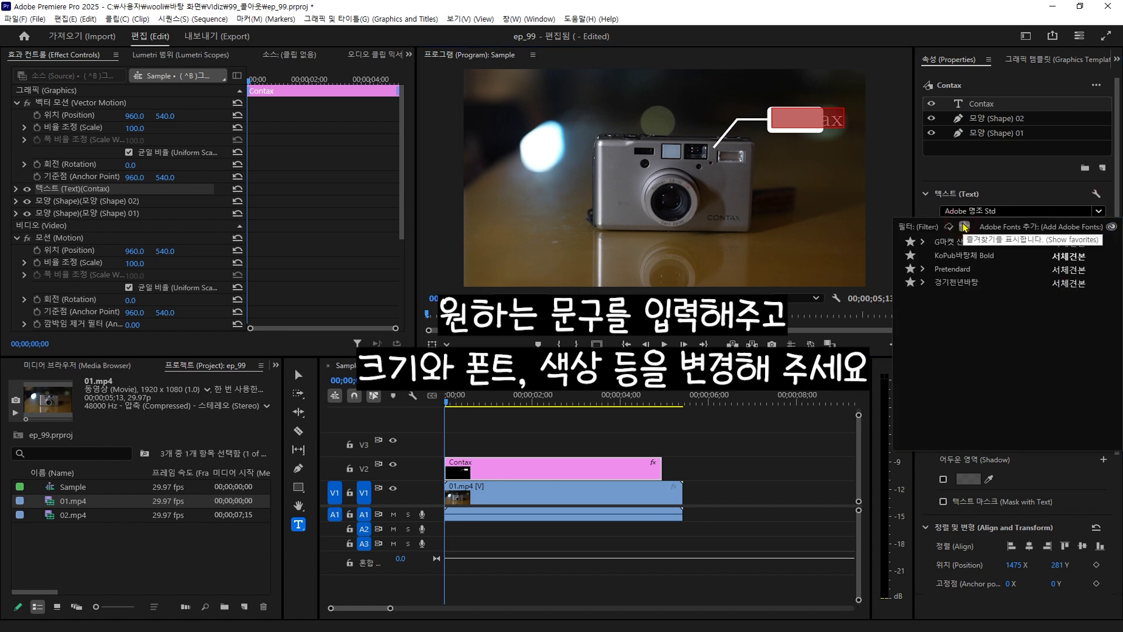
left_click(947, 269)
left_click(971, 229)
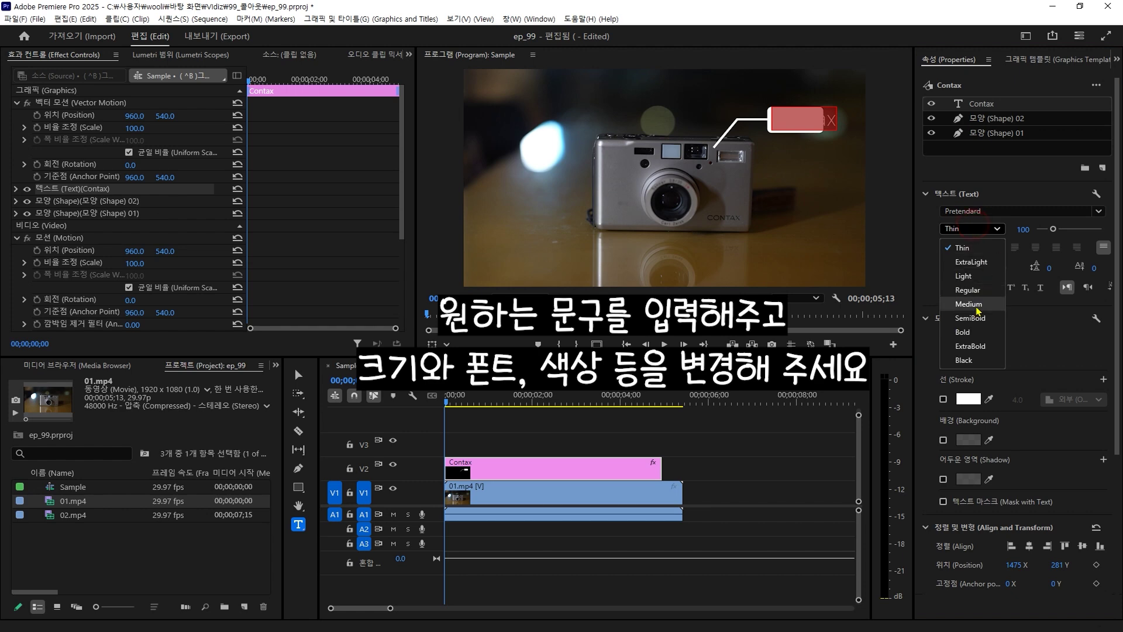
left_click(966, 345)
- Change the Contax text's fill colour to orange-red (FF4200)
left_click(967, 360)
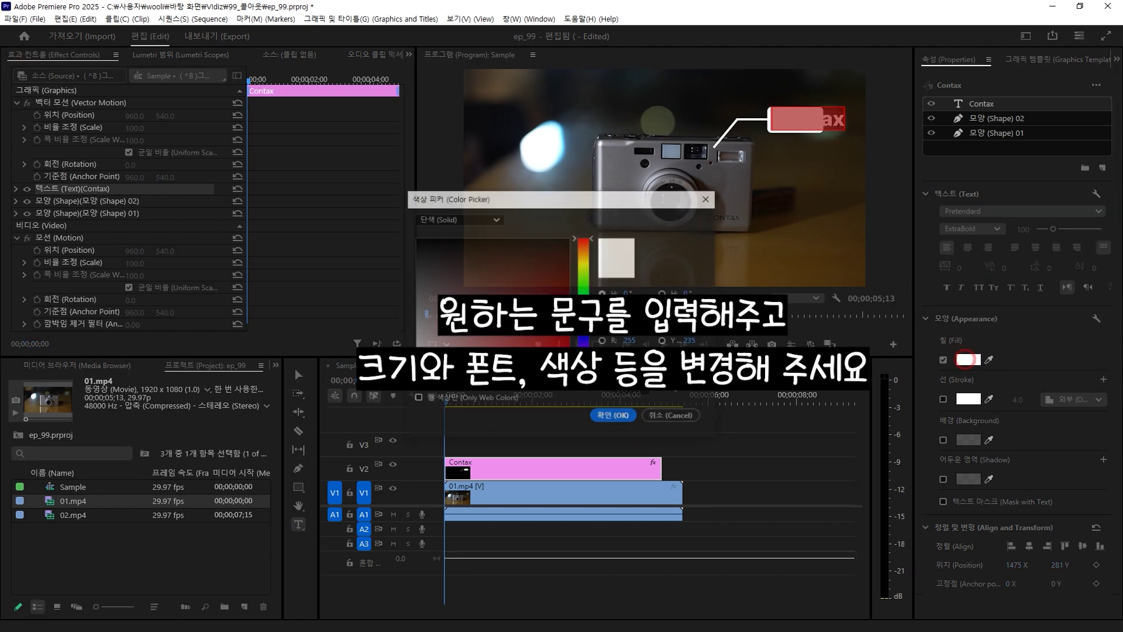
left_click_drag(583, 257, 587, 242)
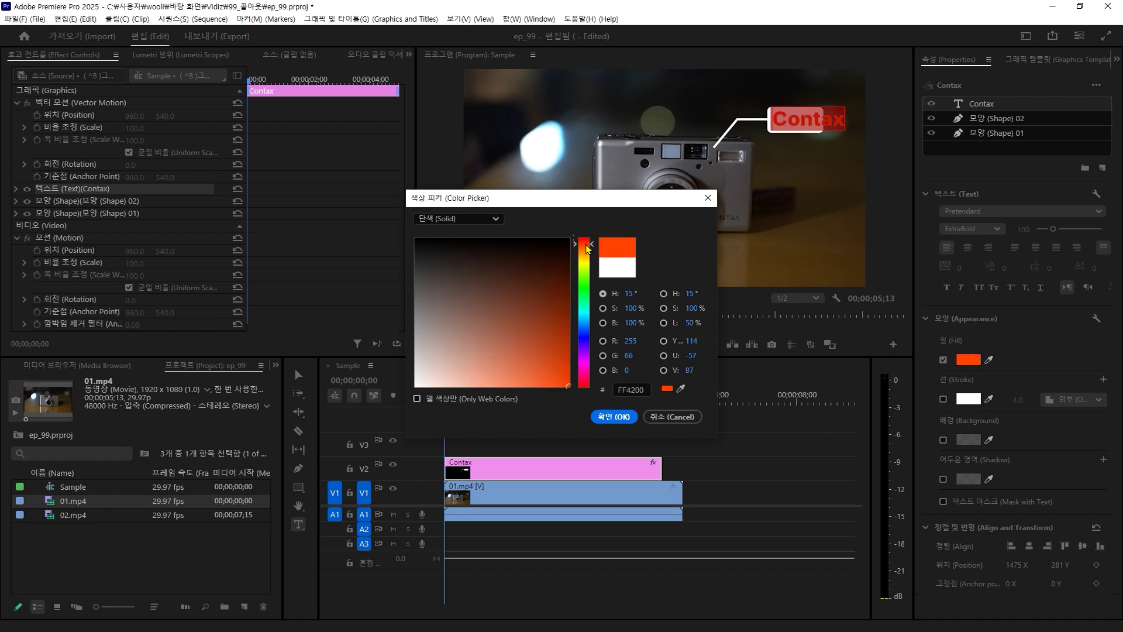
left_click(614, 416)
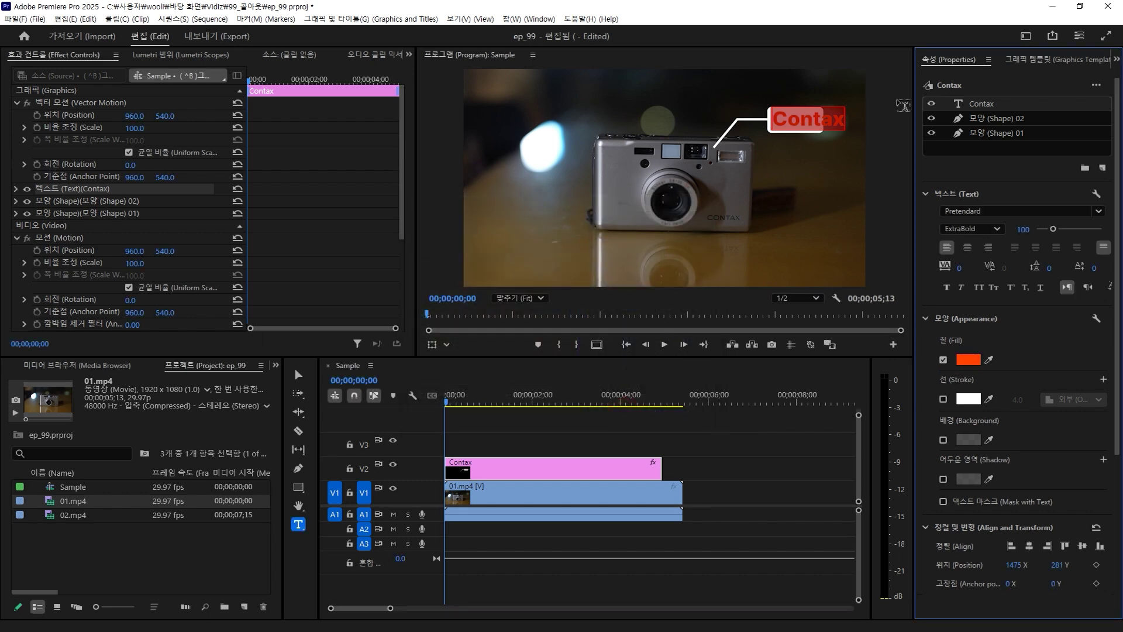
- Reduce the Contax text's size to 79 and set its vertical position to 275
left_click(967, 120)
left_click(995, 133, "shift")
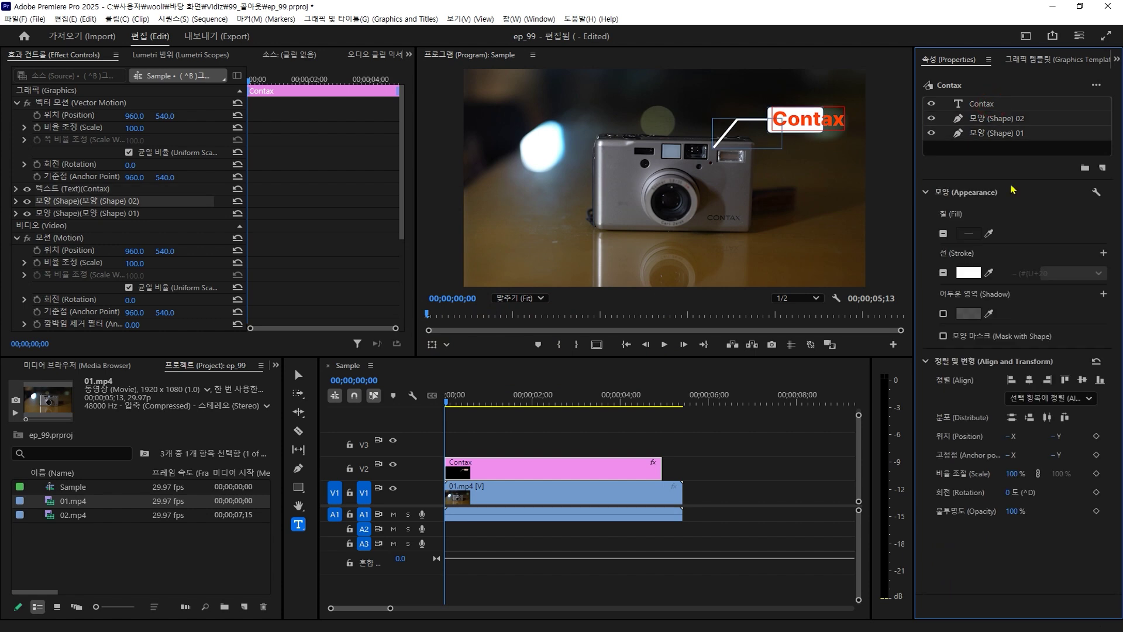
left_click(994, 104)
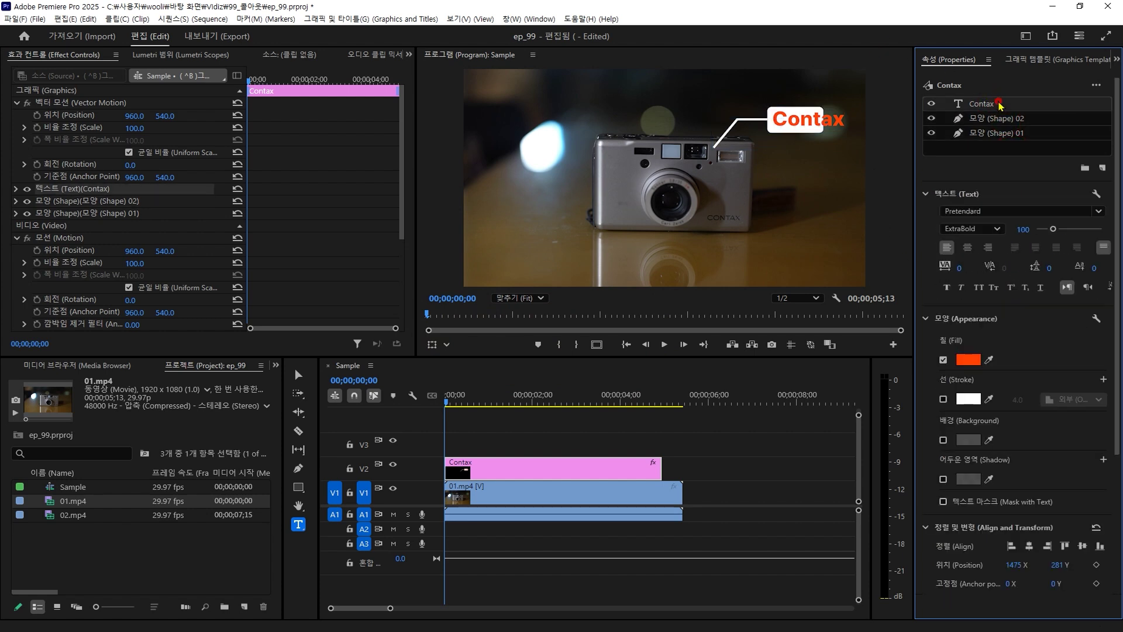
left_click_drag(1025, 229, 1018, 229)
left_click(994, 133)
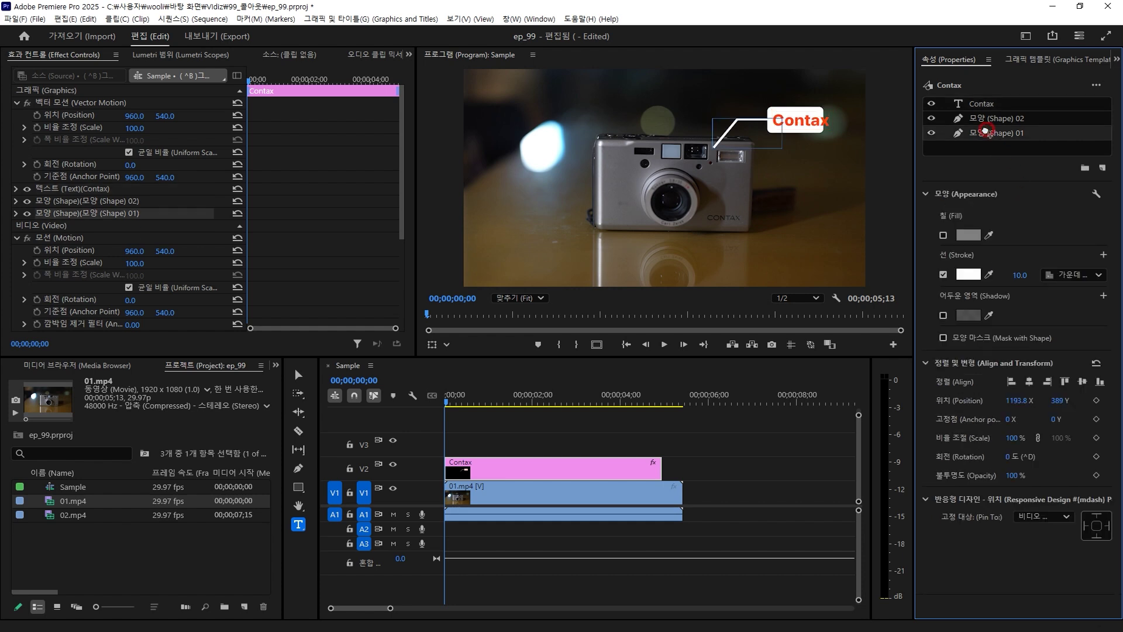
left_click(992, 106)
left_click_drag(1053, 570, 1017, 556)
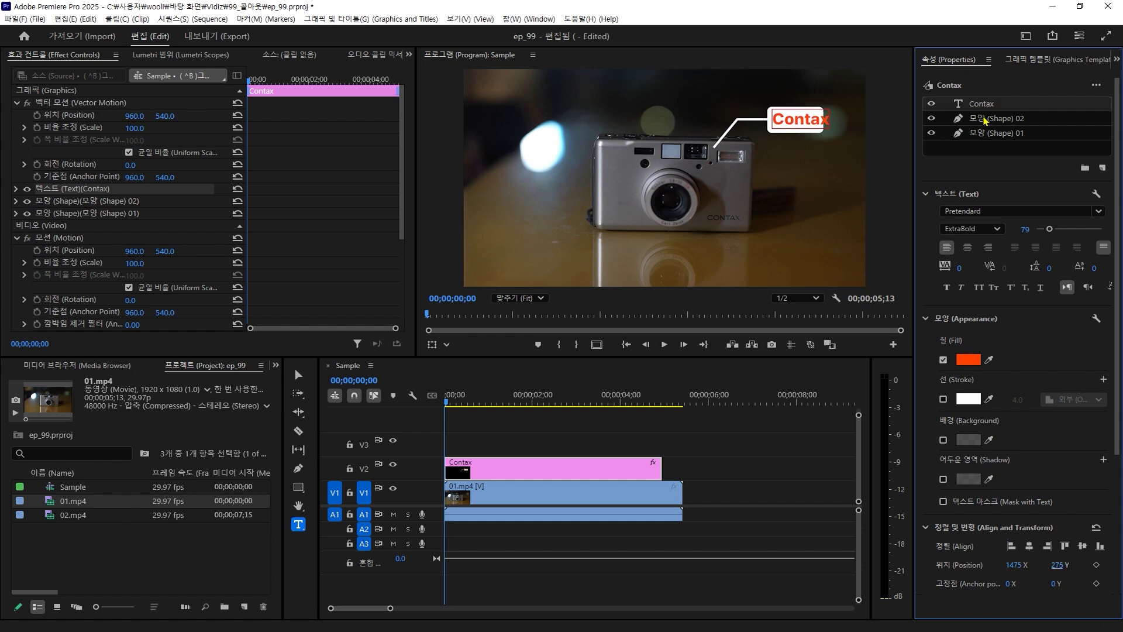
- Widen the white rectangle to about 322 px so it frames the Contax text, then deselect the shape
left_click(984, 120)
left_click(297, 374)
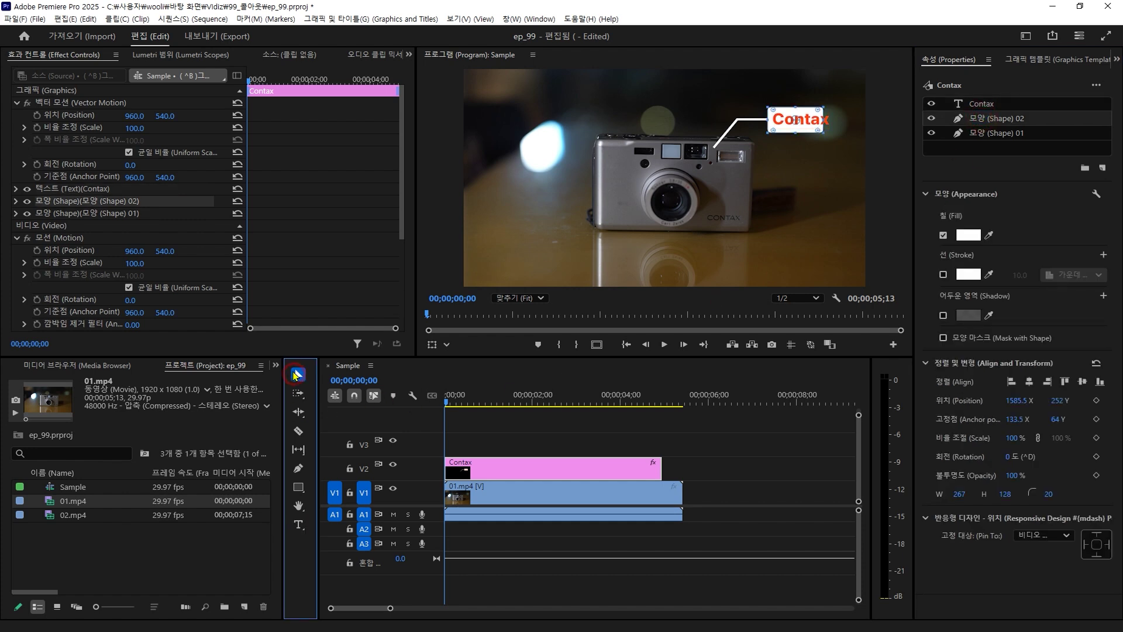
left_click_drag(826, 118, 837, 120)
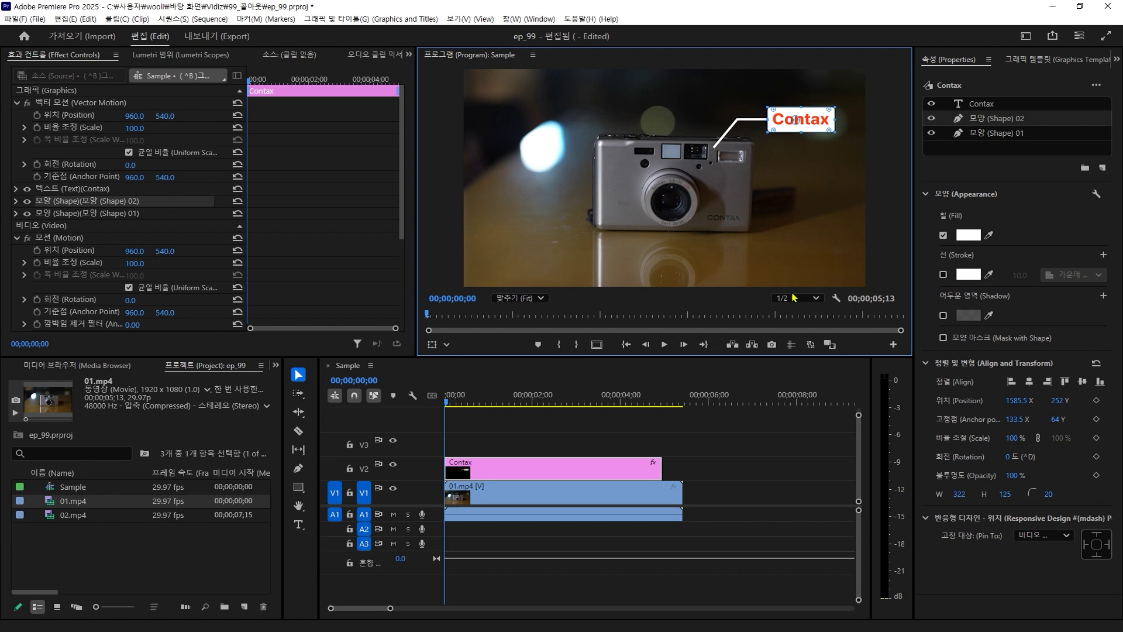
left_click(1036, 159)
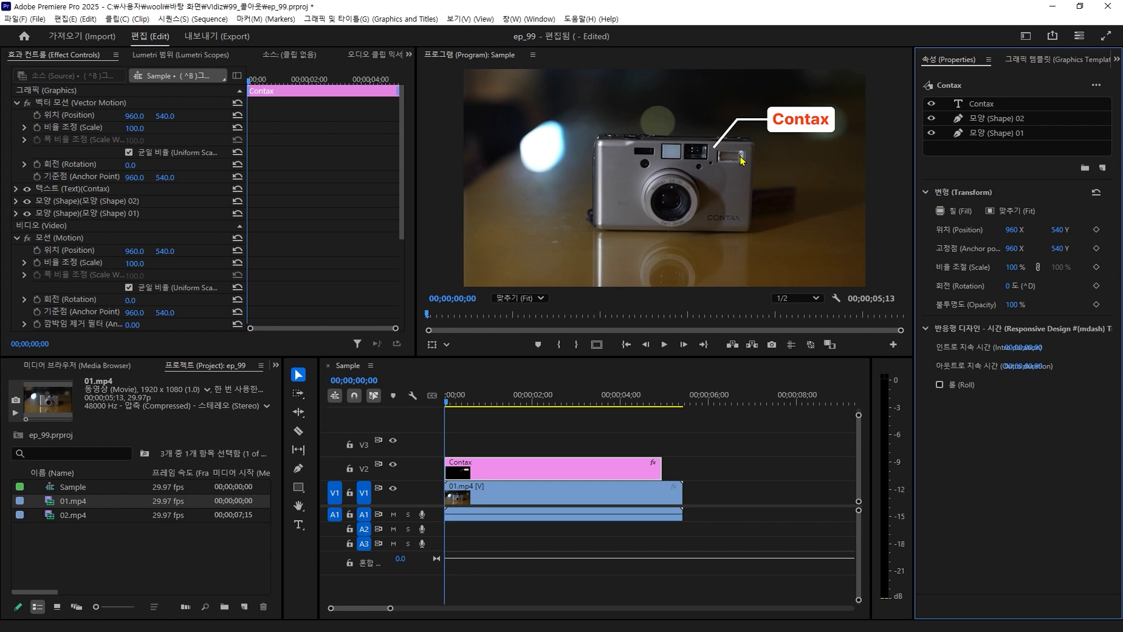
- Search the effects for "wipe" and apply Linear Wipe to the Contax graphic clip on track V2
left_click(276, 365)
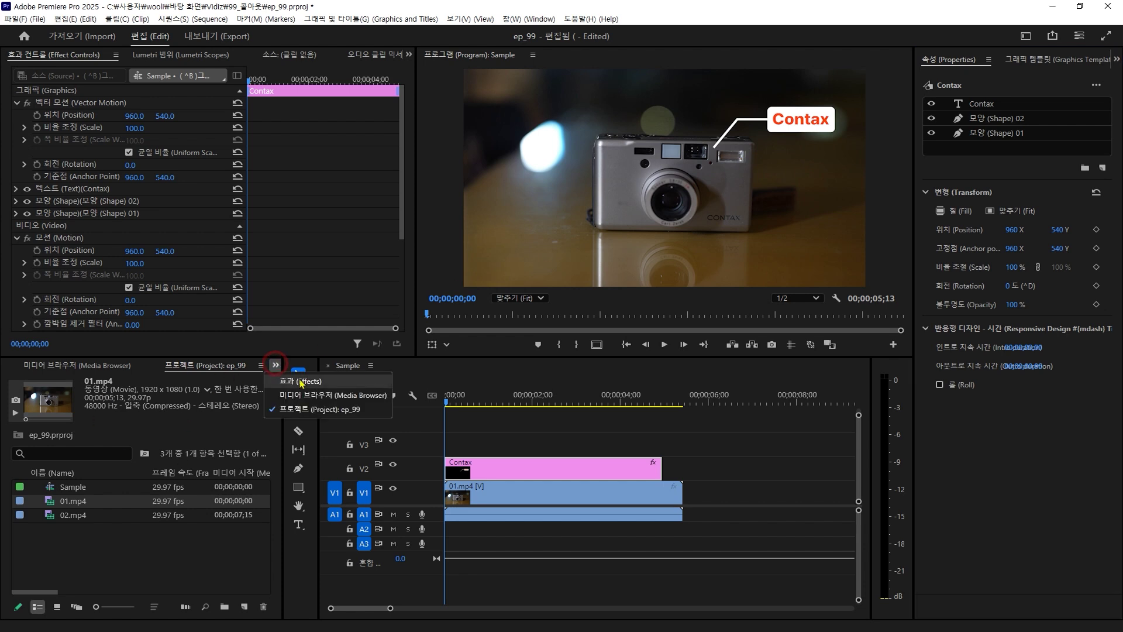
left_click(307, 383)
left_click(66, 379)
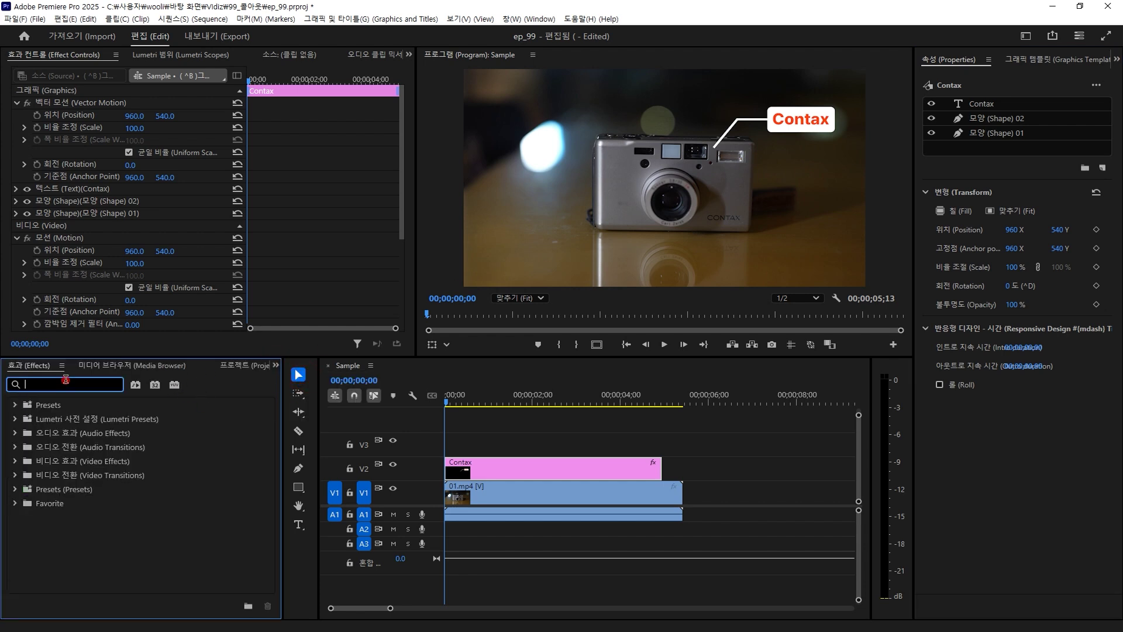
type("wipe")
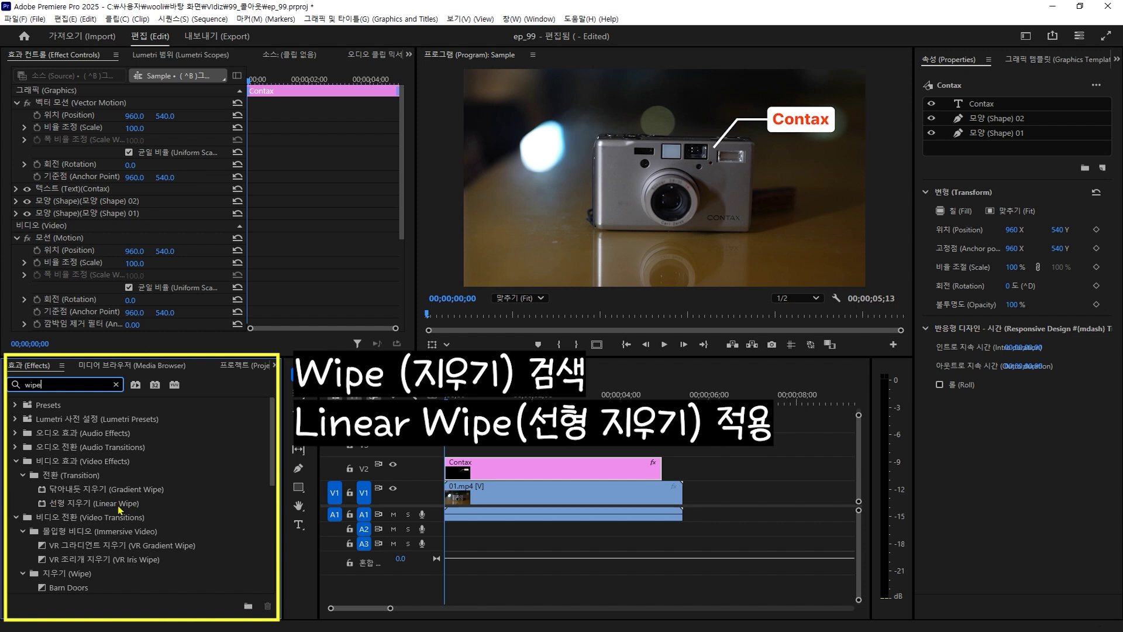
left_click_drag(81, 507, 476, 470)
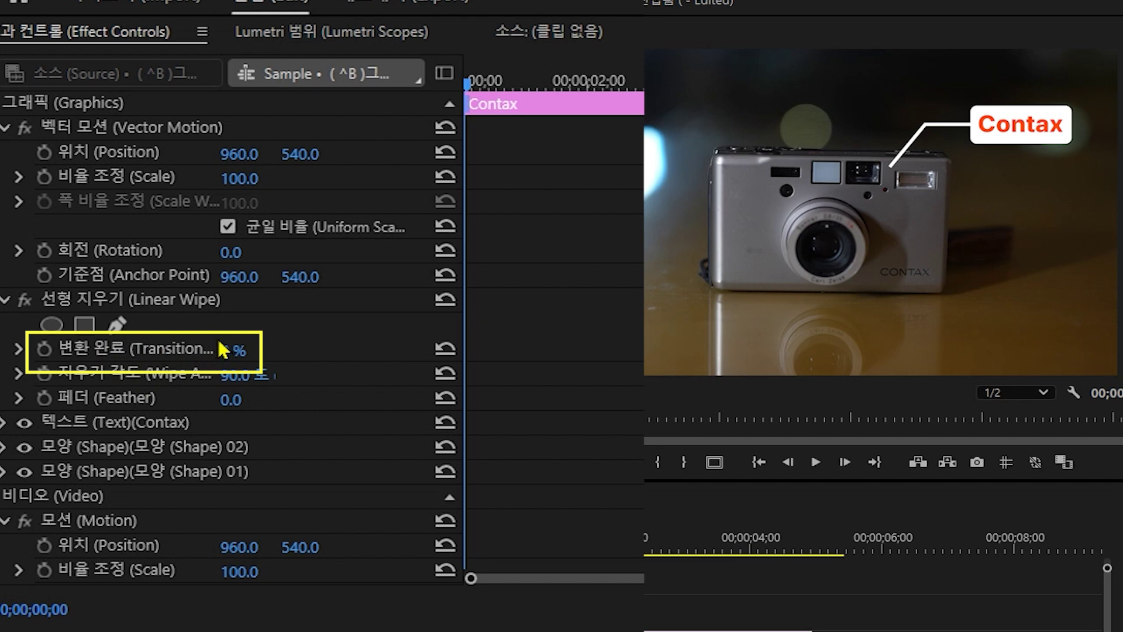
- Set the Linear Wipe's Wipe Angle to 270 degrees, test the wipe by varying Transition Completion, and leave Transition Completion at 0 %
left_click(229, 351)
left_click_drag(228, 352, 259, 353)
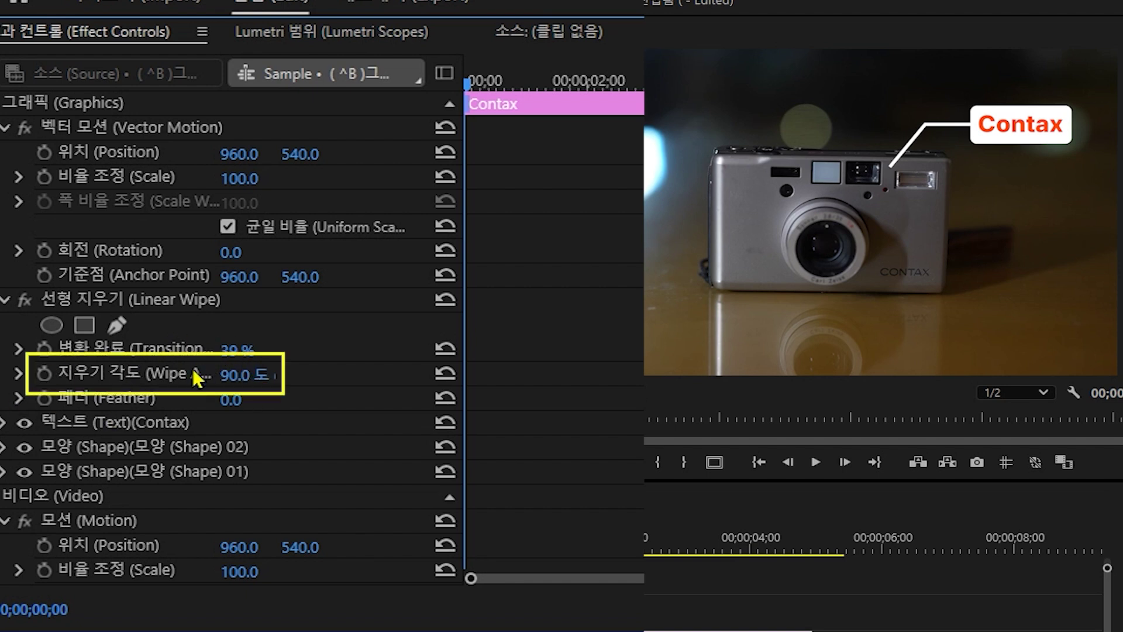
left_click(241, 375)
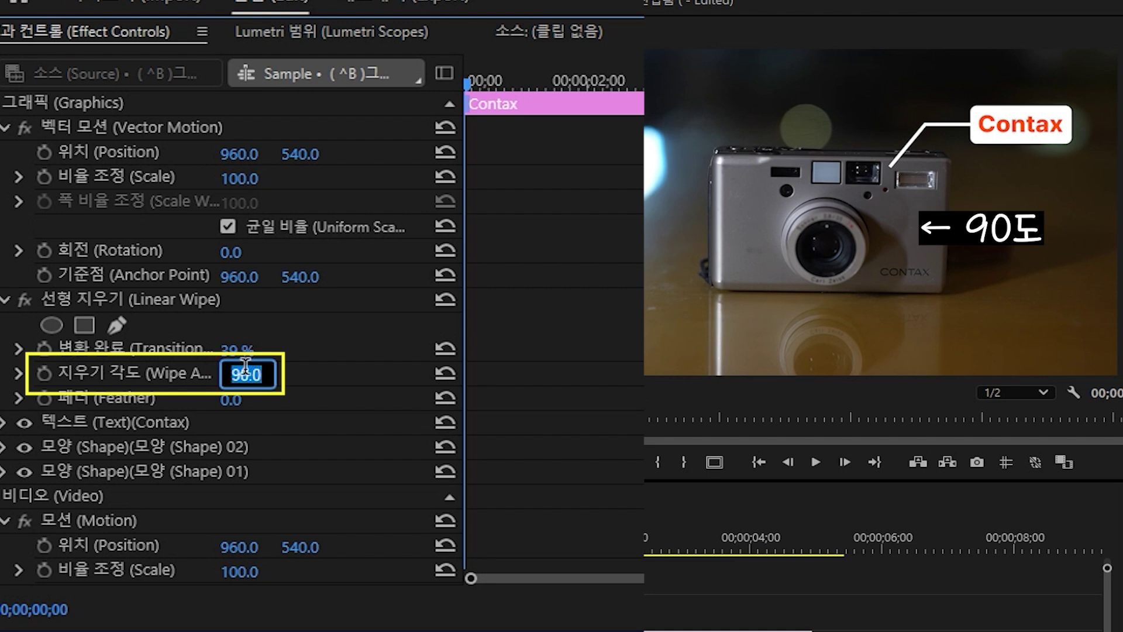
type("270")
key("Return")
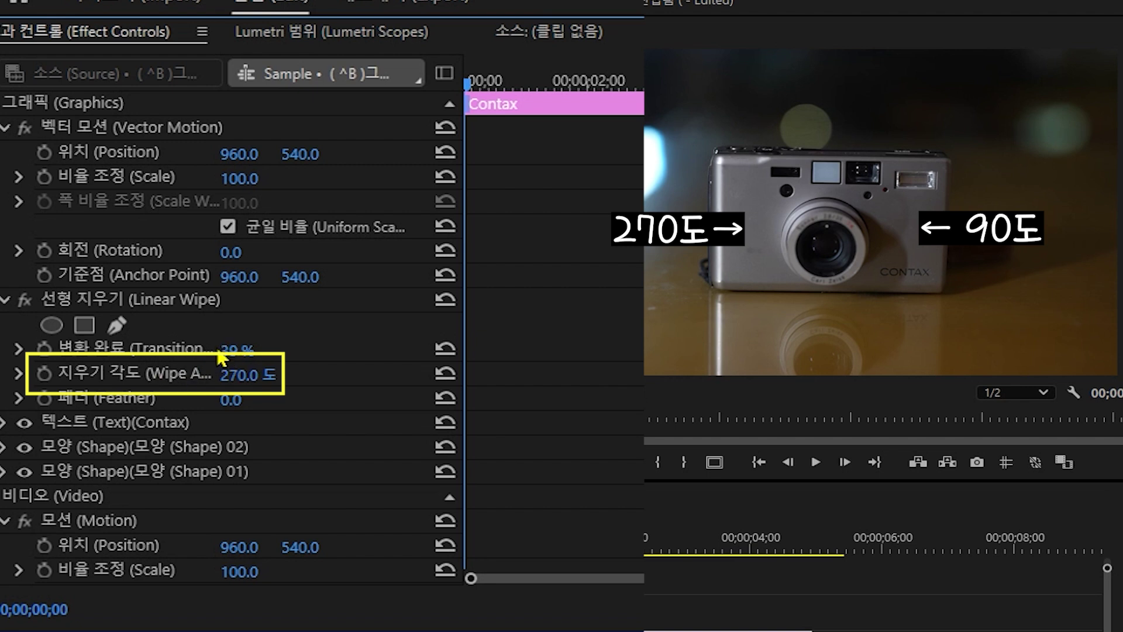
mouse_move(237, 351)
left_mouse_down()
mouse_move(264, 350)
mouse_move(216, 351)
mouse_move(250, 351)
left_mouse_up()
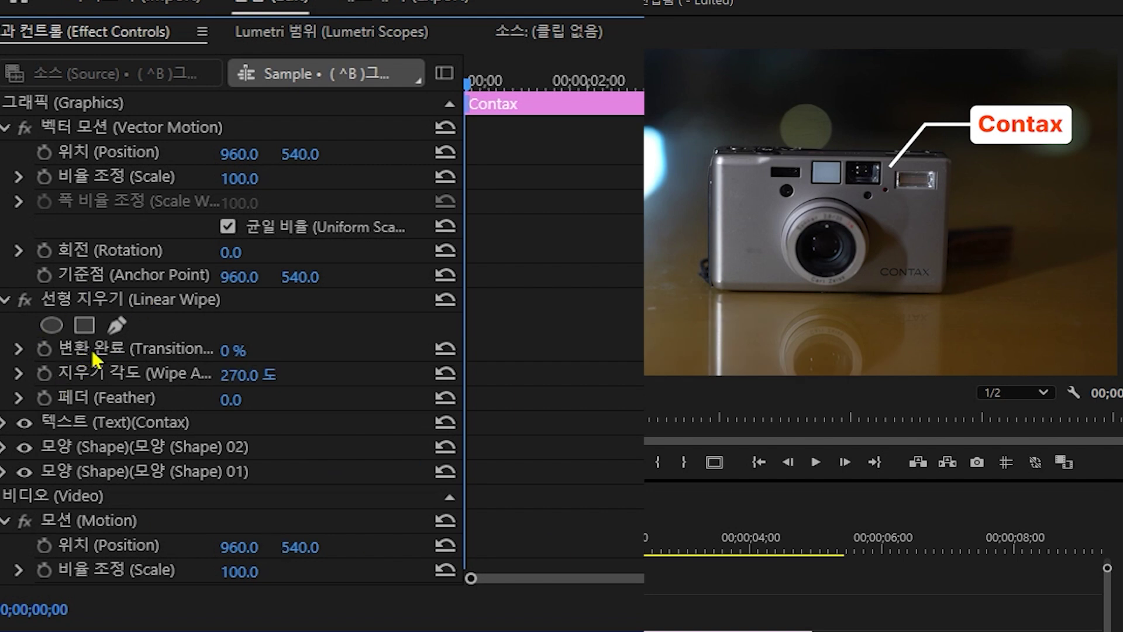
- Add Transition Completion keyframes of 0 % at the clip's start and at 00;00;01;00
left_click(42, 349)
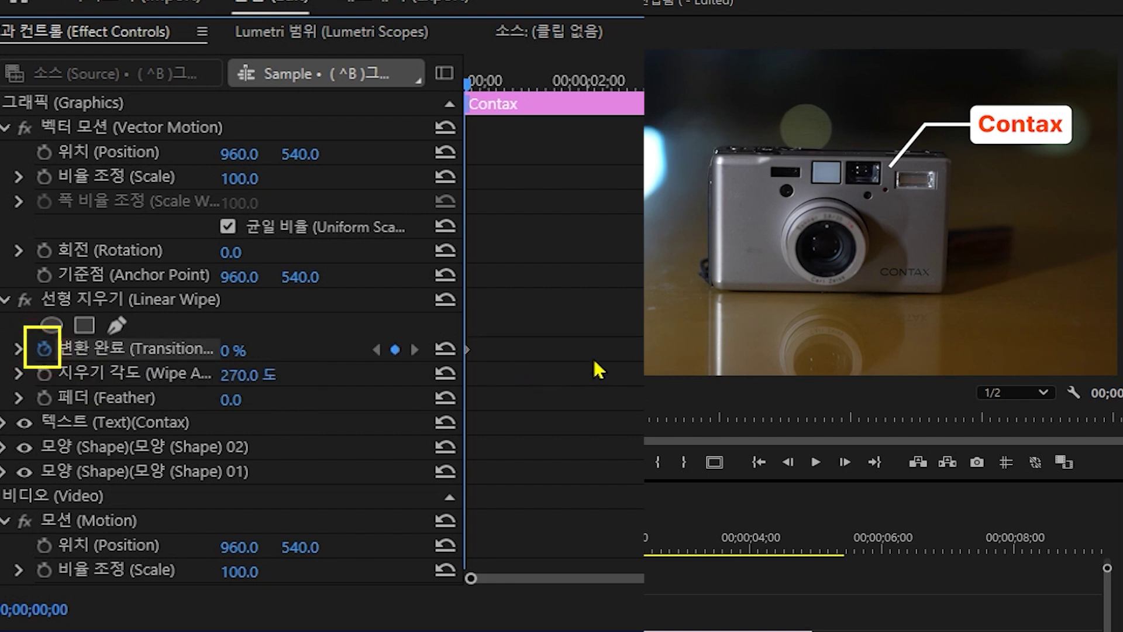
left_click_drag(506, 82, 526, 87)
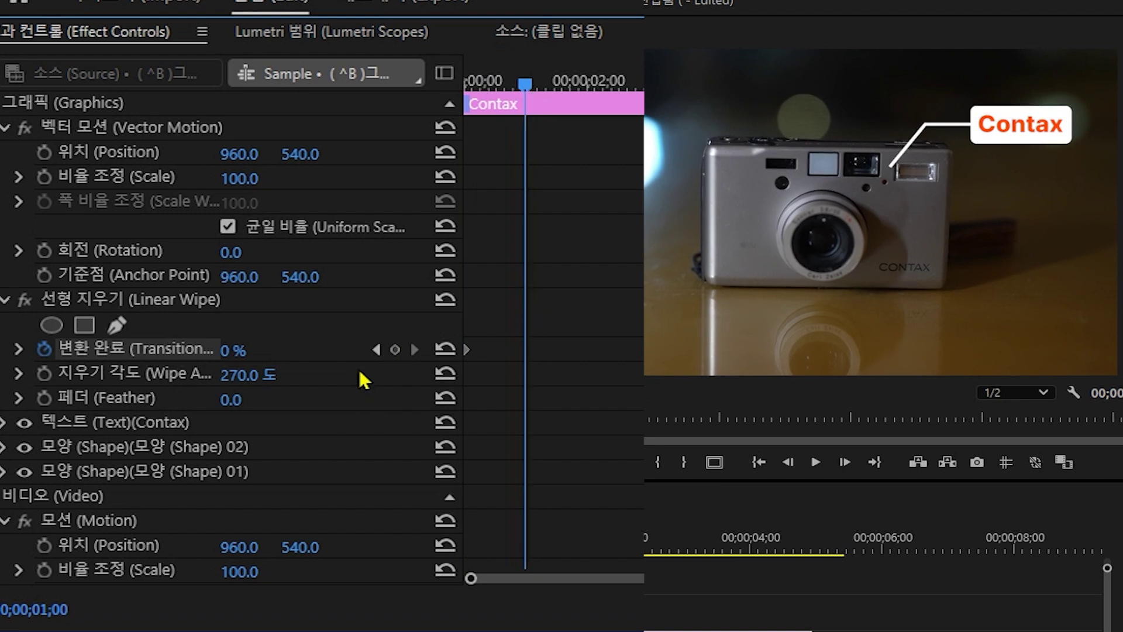
left_click(393, 349)
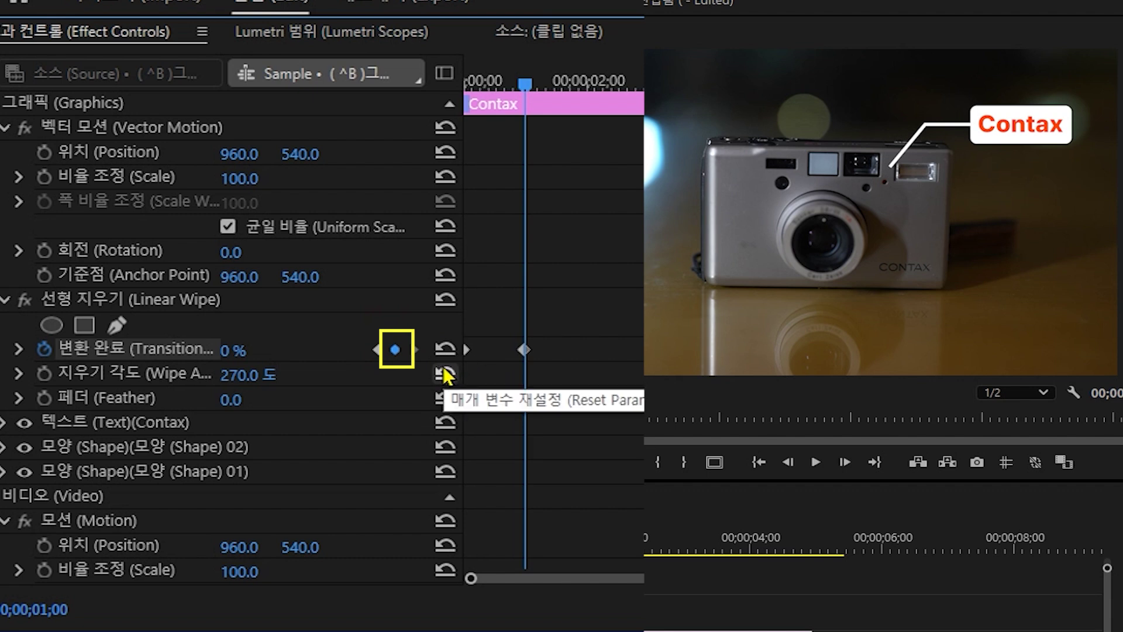
- Set the first Transition Completion keyframe at the clip's start to 40 %
left_click(376, 349)
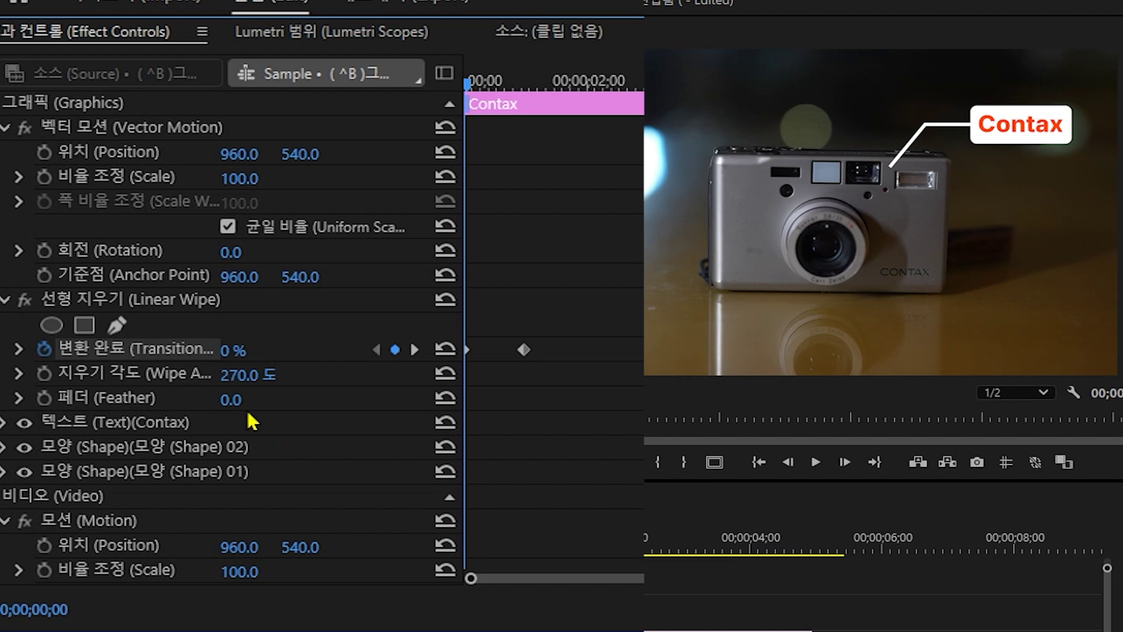
left_click_drag(231, 355, 263, 355)
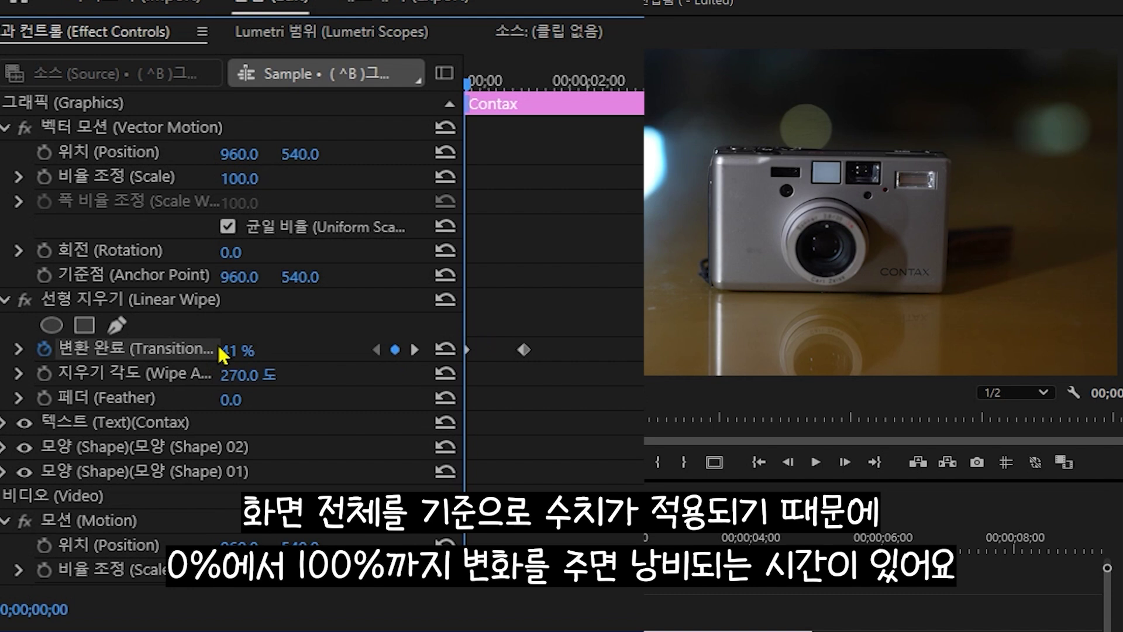
left_click_drag(230, 351, 228, 351)
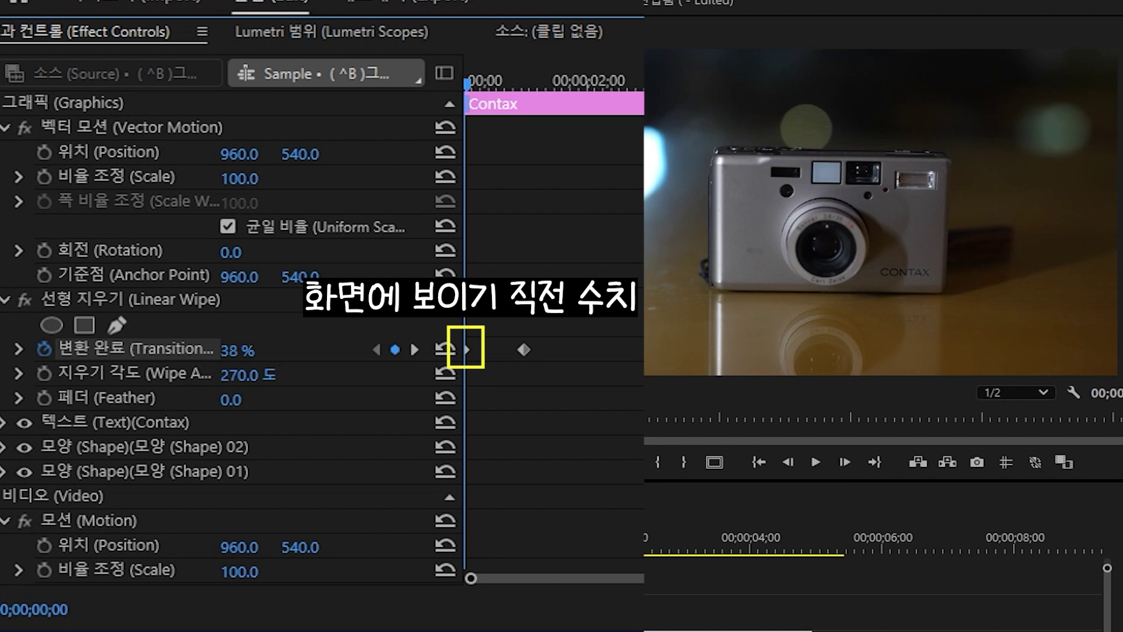
left_click(241, 350)
type("40")
key("Return")
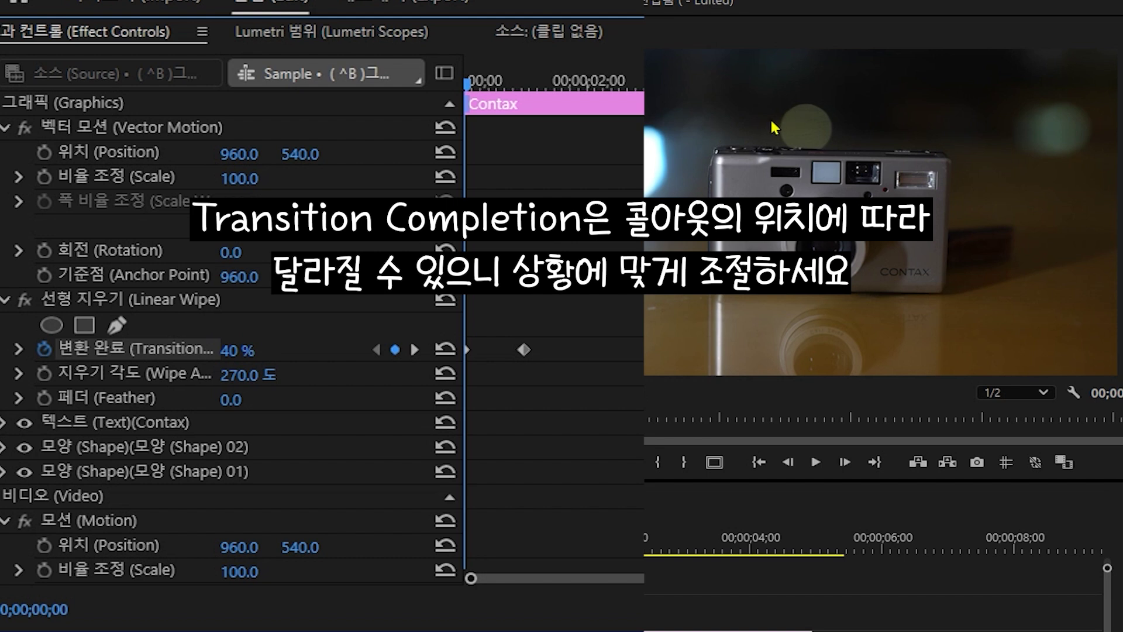
- Set the Transition Completion keyframe at 00;00;01;00 to 6 % and play the title animation from the start
left_click(415, 350)
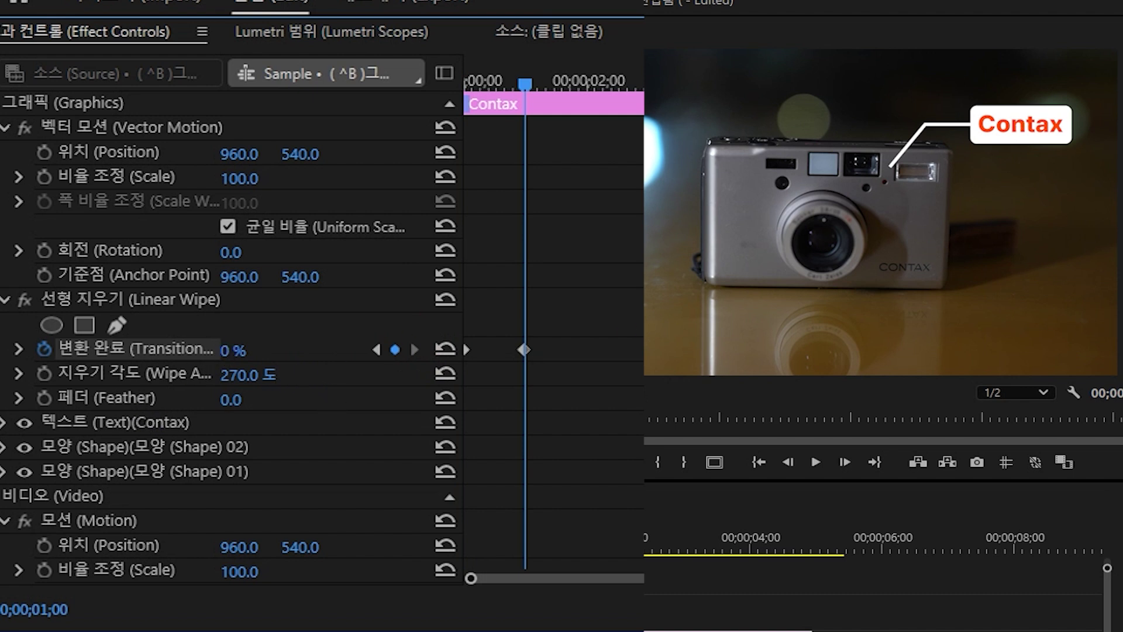
mouse_move(233, 350)
left_mouse_down()
mouse_move(266, 350)
mouse_move(225, 358)
left_mouse_up()
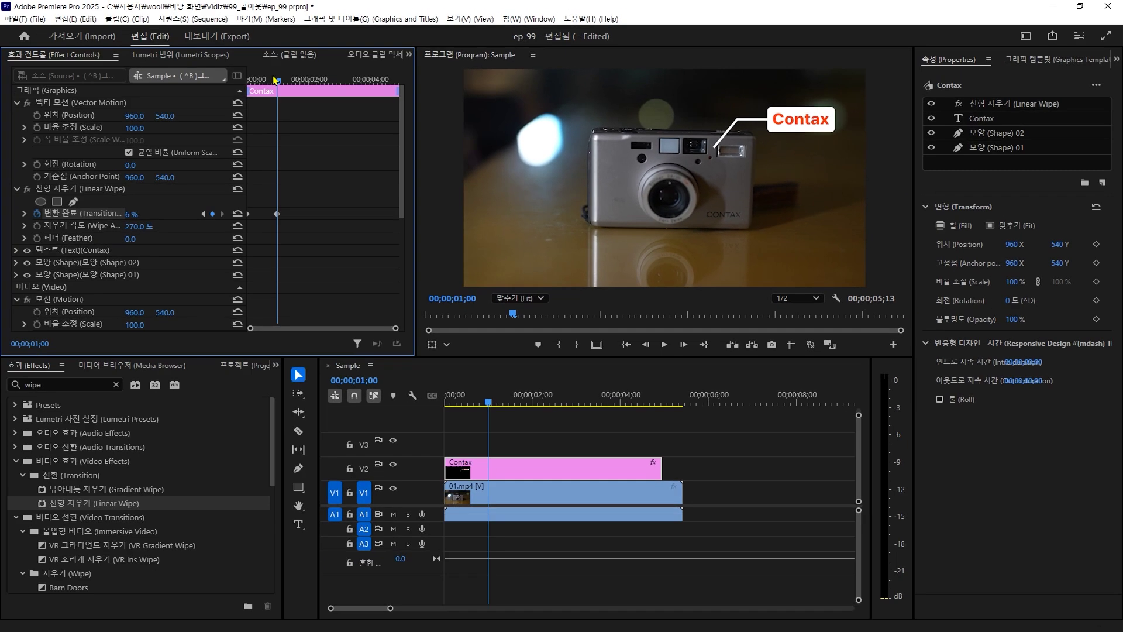
left_click_drag(553, 71, 394, 104)
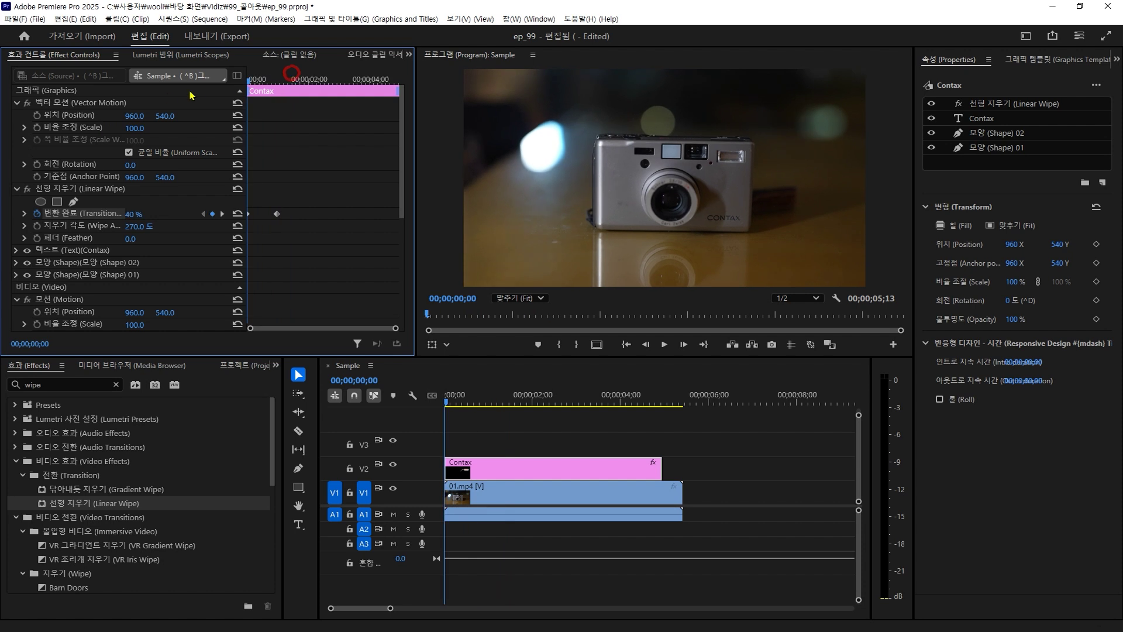
key("space")
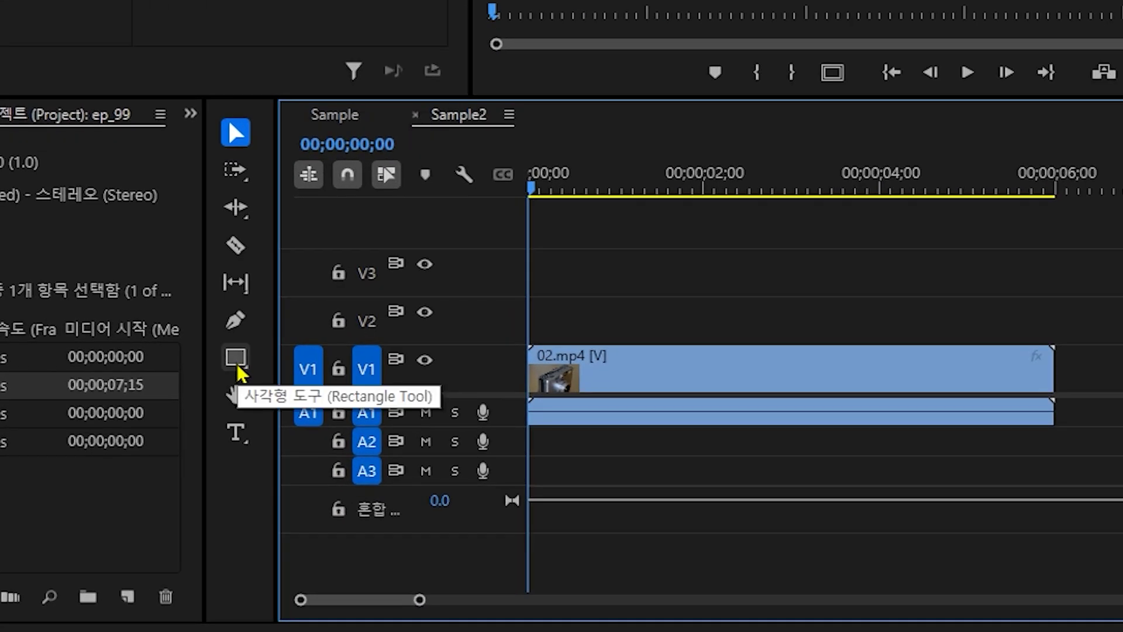
- With the Ellipse Tool, draw a circle over the camera in Sample2, centred at about 919, 596
left_click(299, 489)
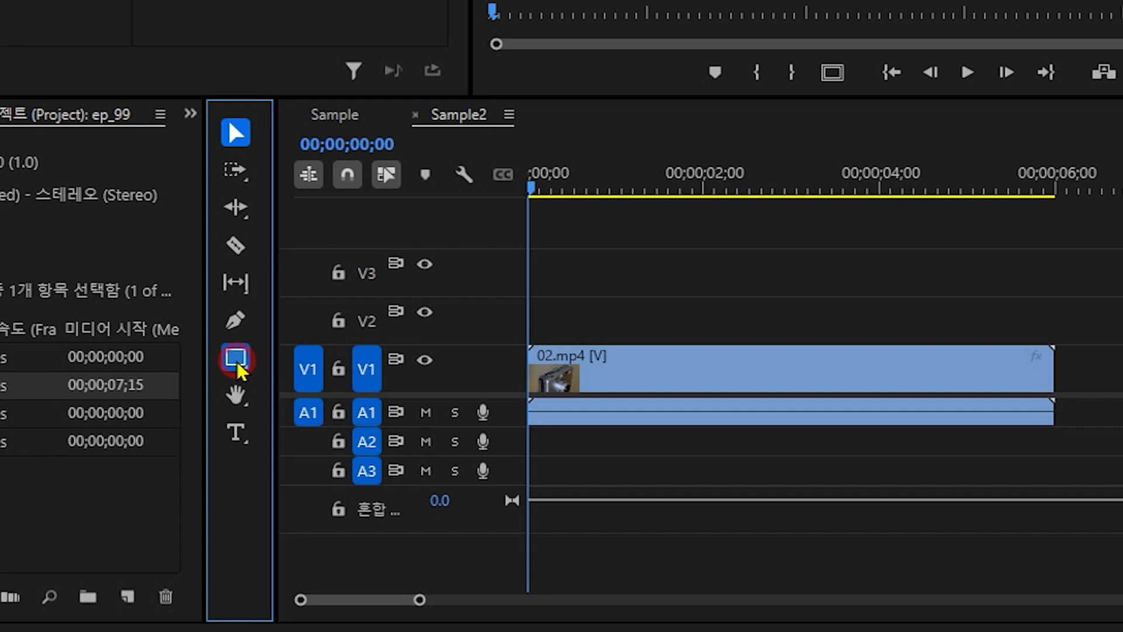
left_click(237, 363)
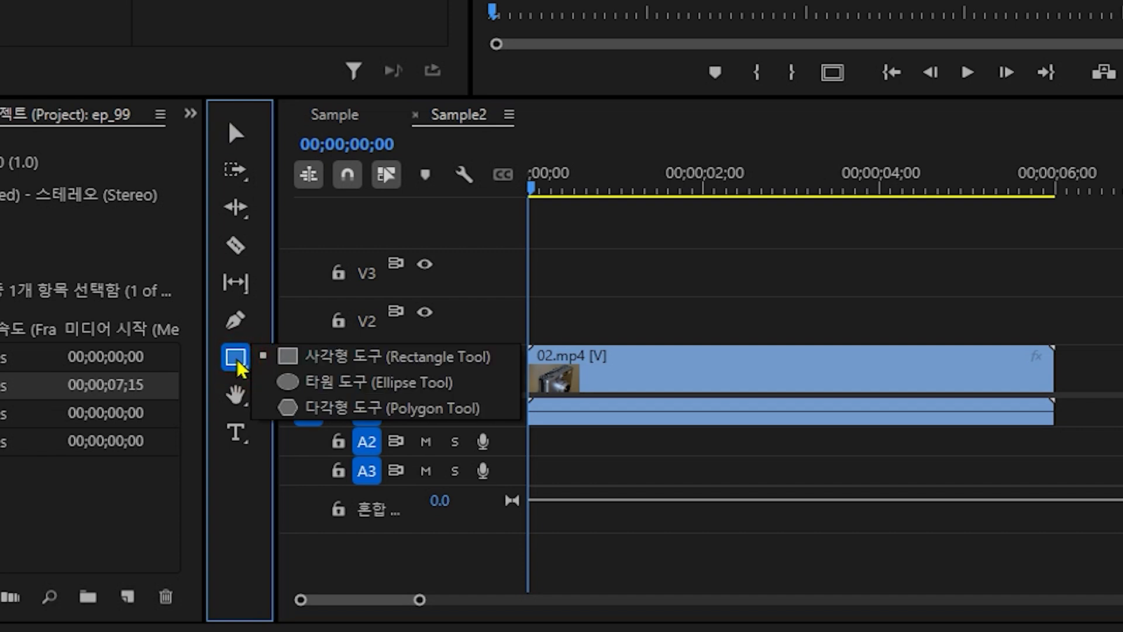
left_click(331, 385)
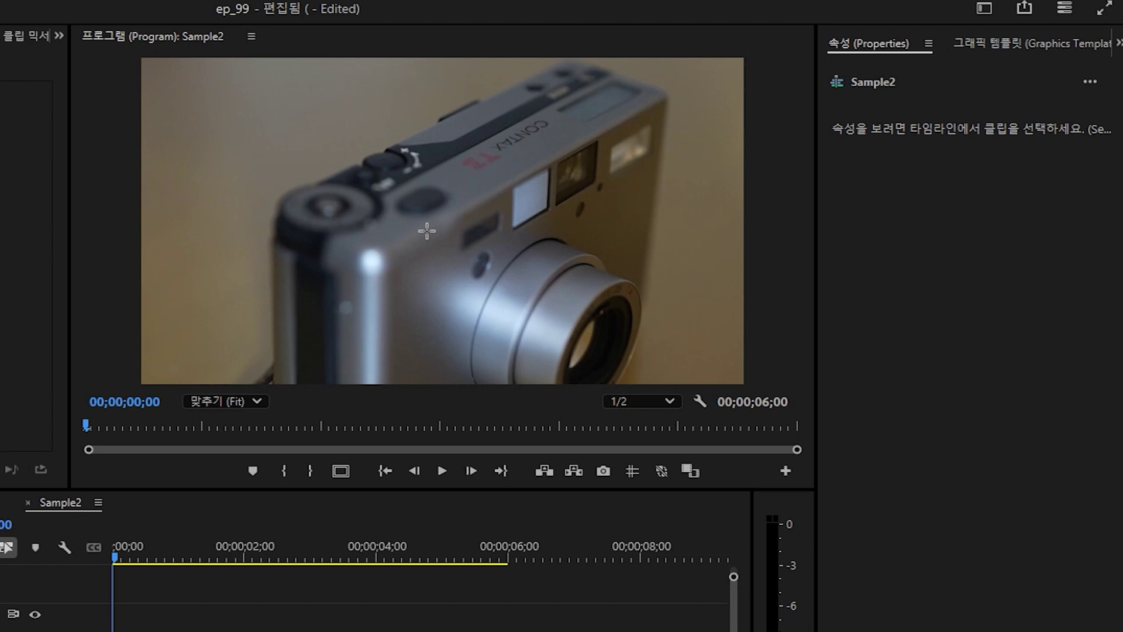
left_click(375, 186)
mouse_move(376, 188)
left_mouse_down()
mouse_move(476, 308)
mouse_move(381, 264)
mouse_move(388, 282)
mouse_move(486, 309)
mouse_move(358, 233)
mouse_move(416, 243)
mouse_move(465, 297)
mouse_move(483, 302)
mouse_move(484, 291)
left_mouse_up()
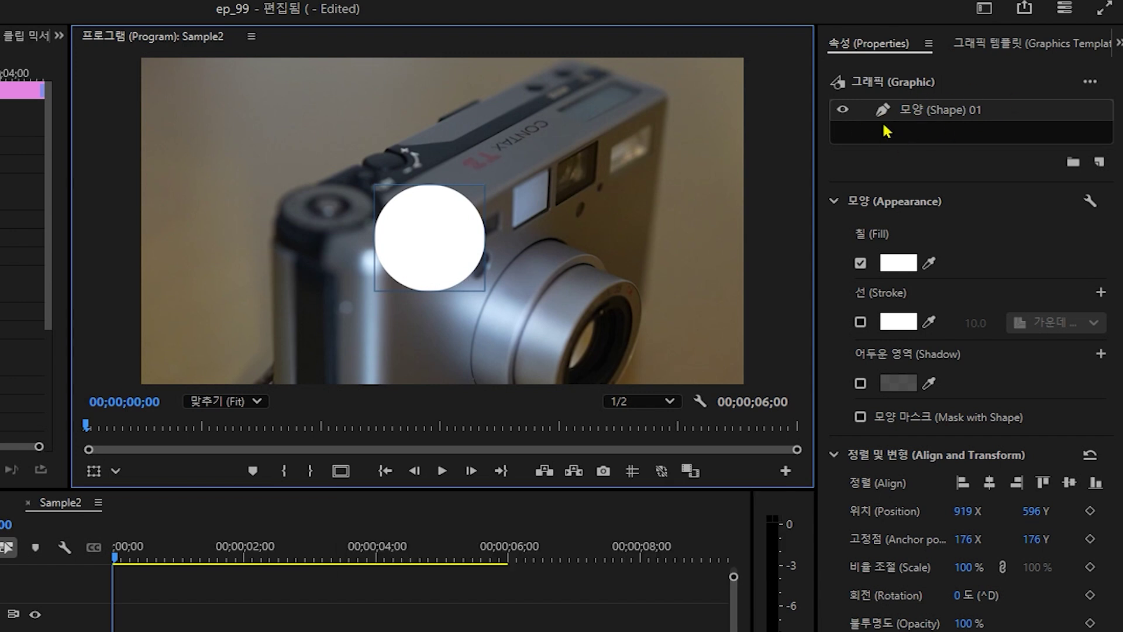
- Replace the circle's fill with a white Center stroke and align the circle to the middle of the frame both horizontally and vertically
double_click(948, 111)
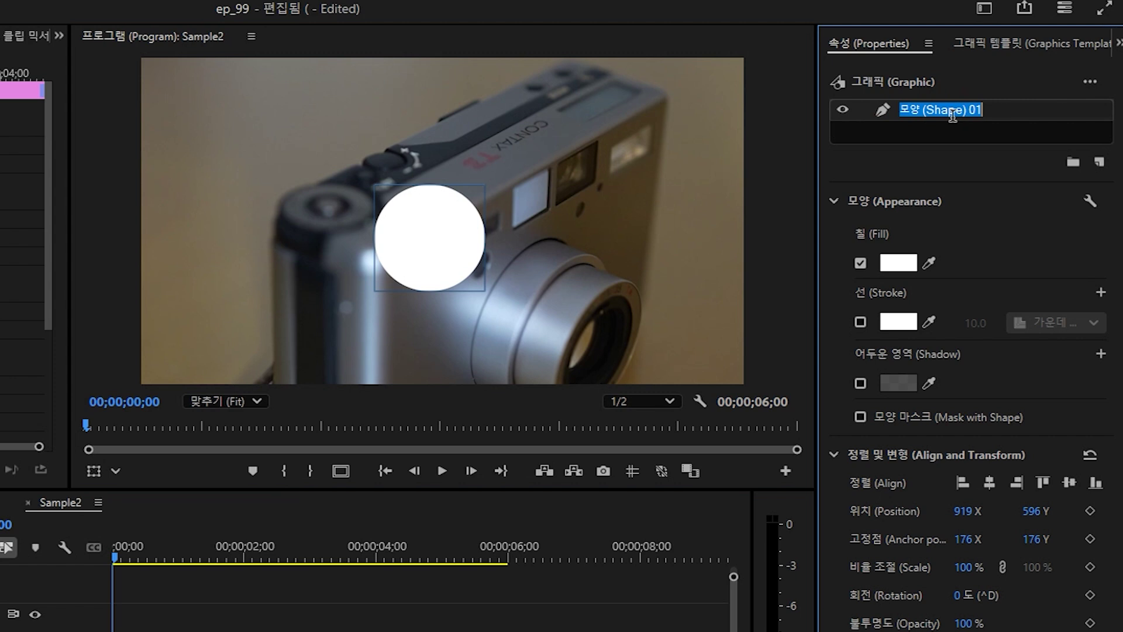
left_click(860, 265)
left_click(860, 323)
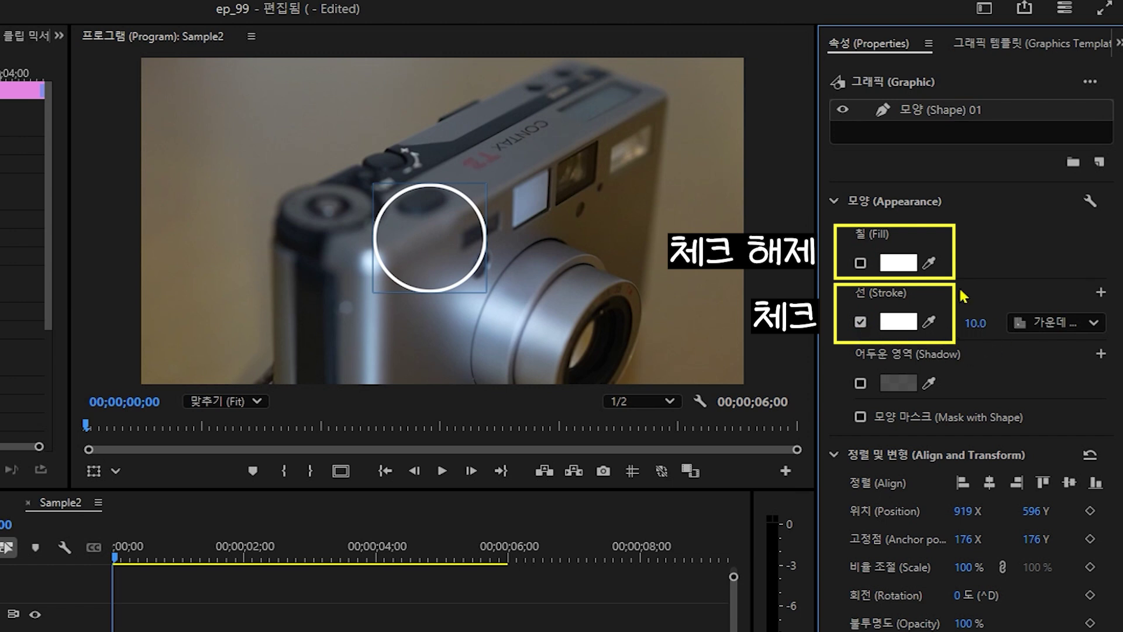
left_click(1073, 322)
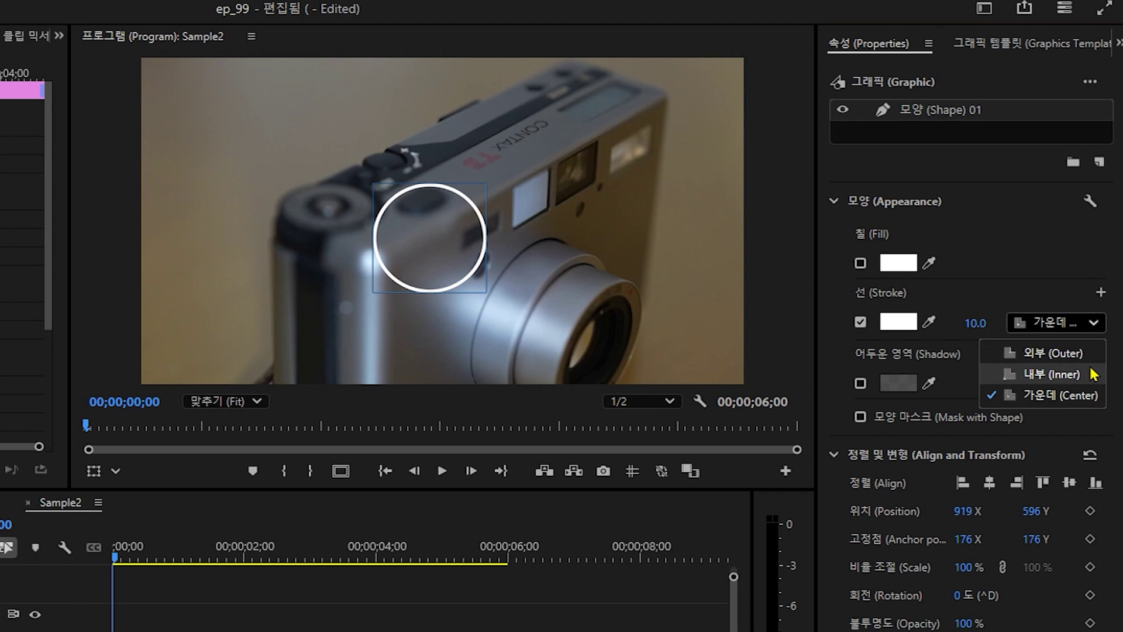
left_click(1054, 398)
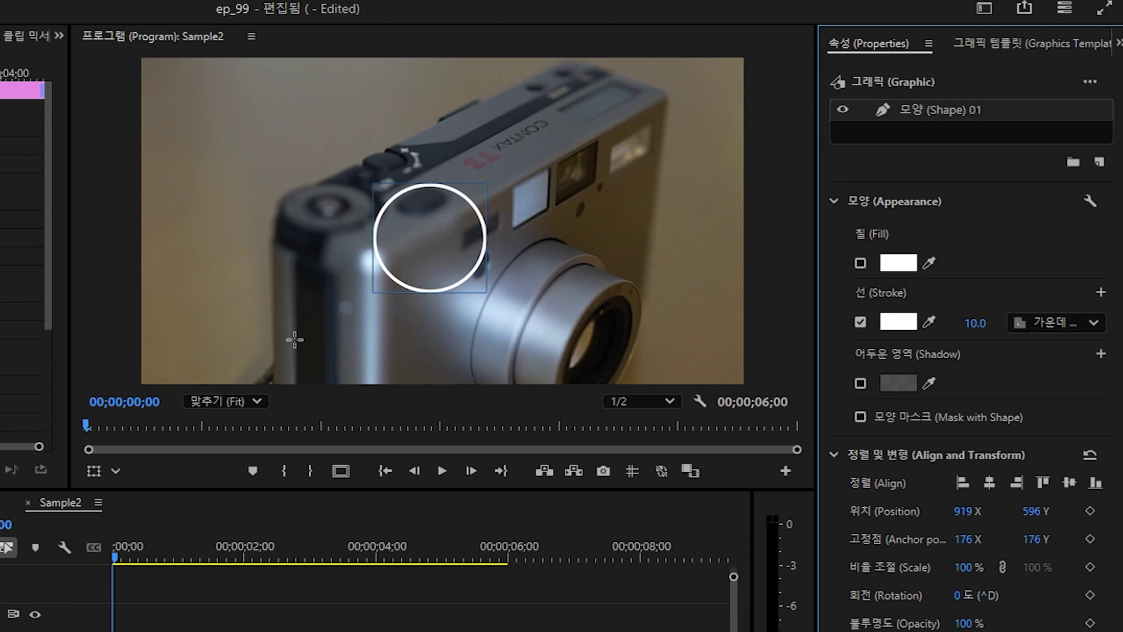
left_click(989, 482)
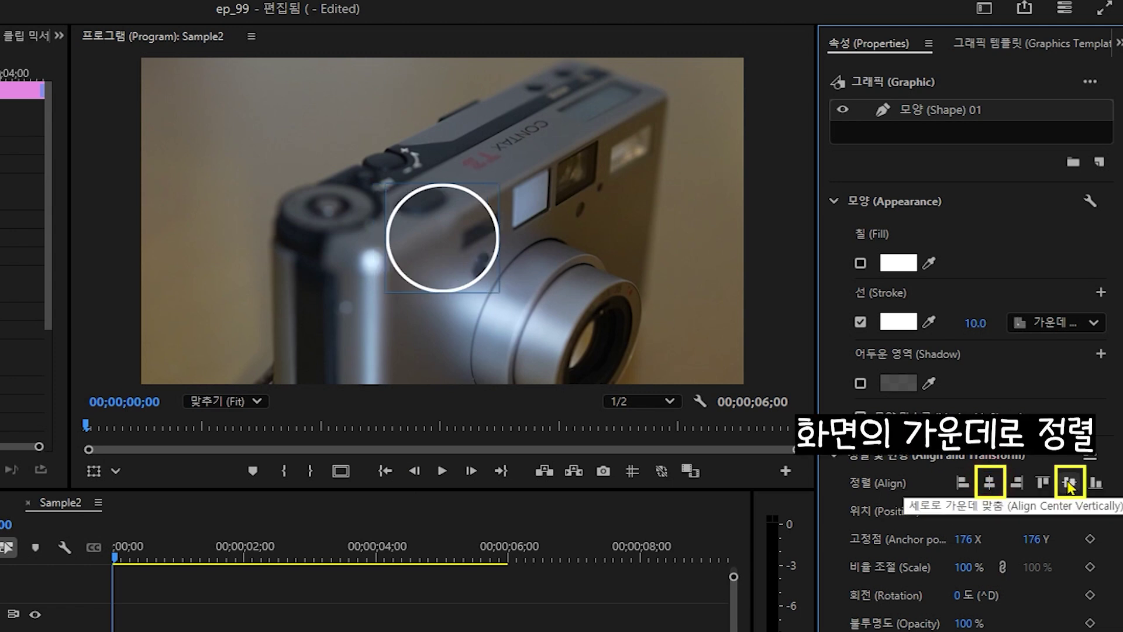
left_click(1068, 485)
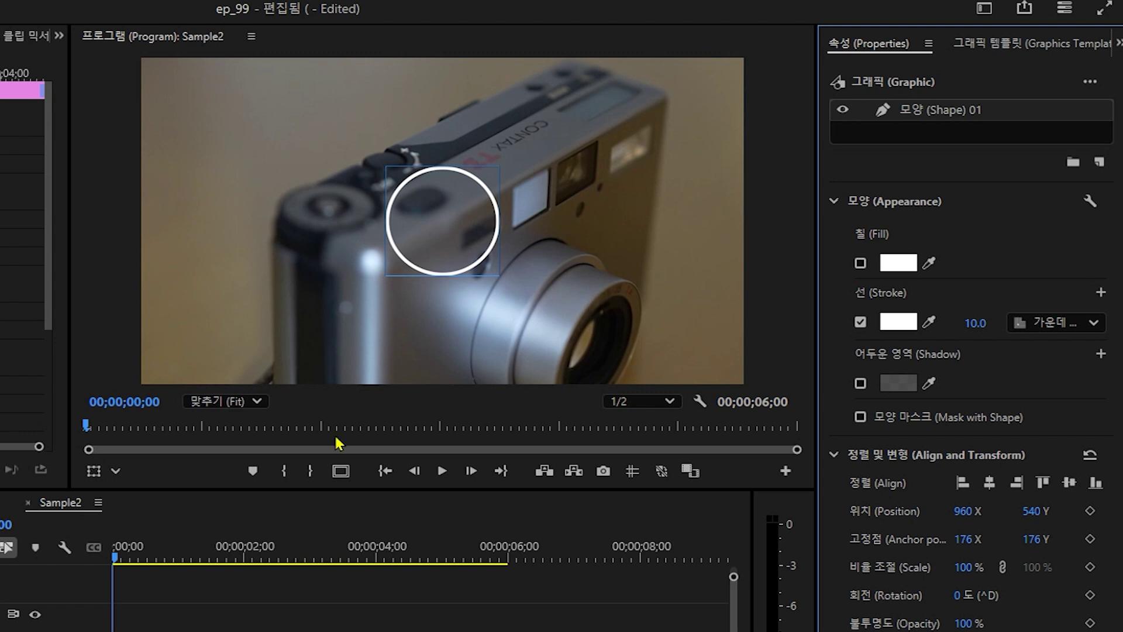
- Add a rectangle shape to the circle's graphic, with no stroke and a bright green fill (06FF00)
left_click(1099, 164)
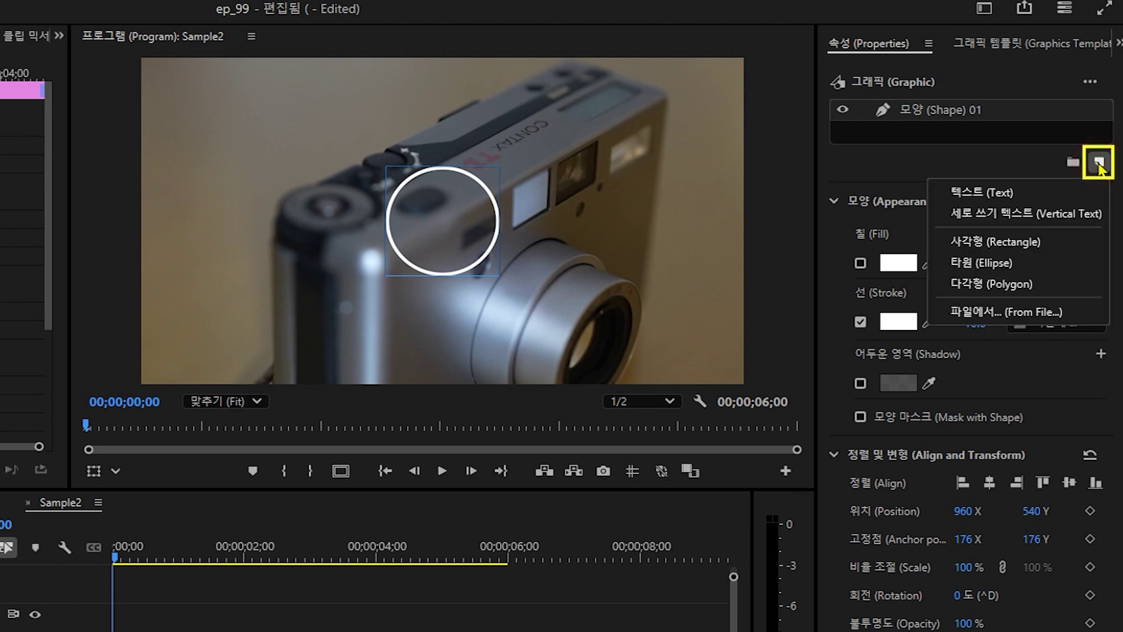
left_click(1031, 246)
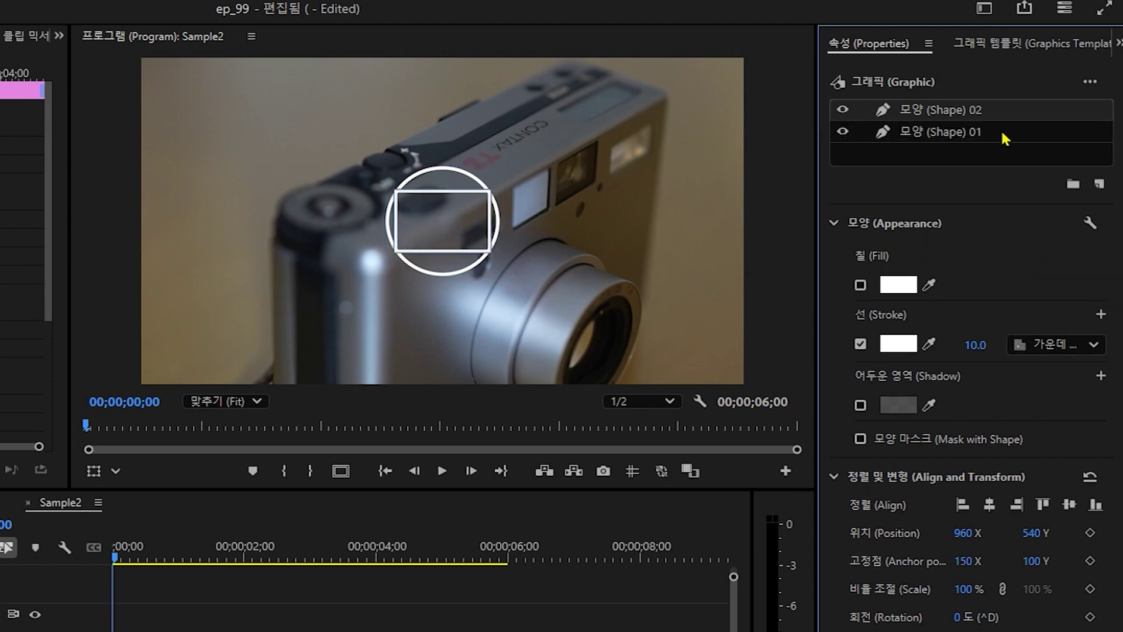
left_click(860, 344)
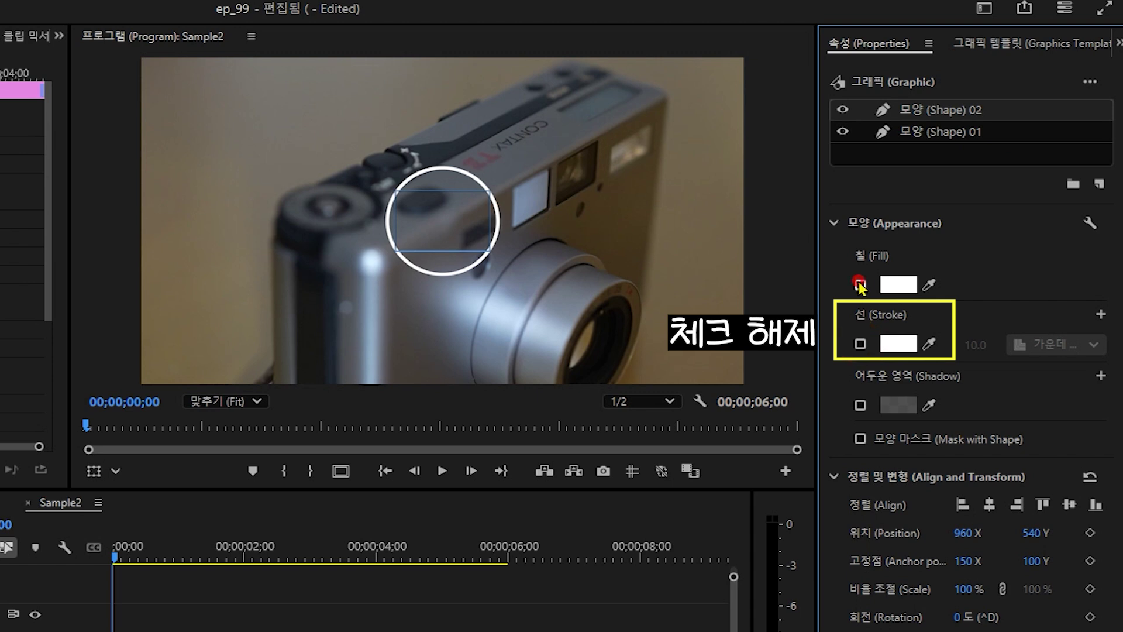
left_click(859, 285)
left_click(899, 285)
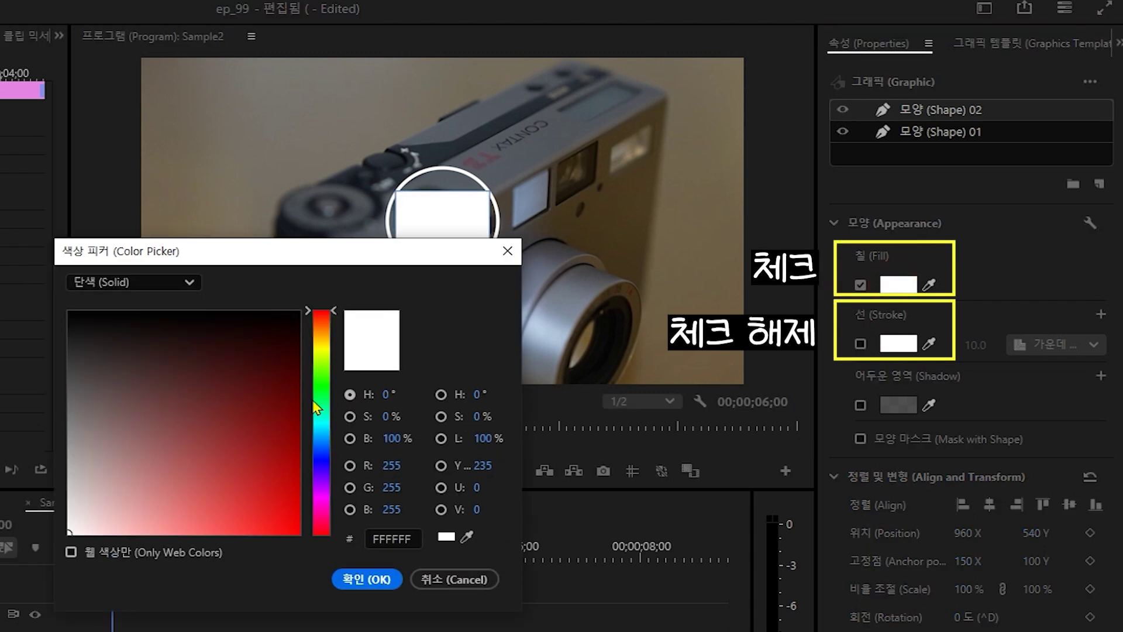
left_click_drag(253, 479, 290, 424)
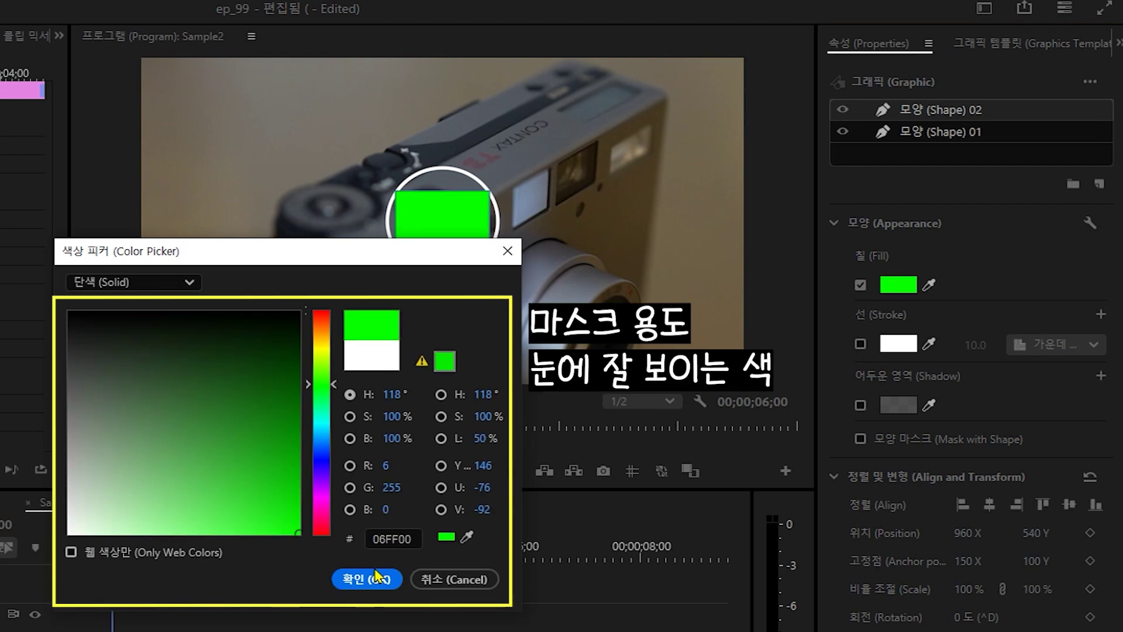
left_click(374, 578)
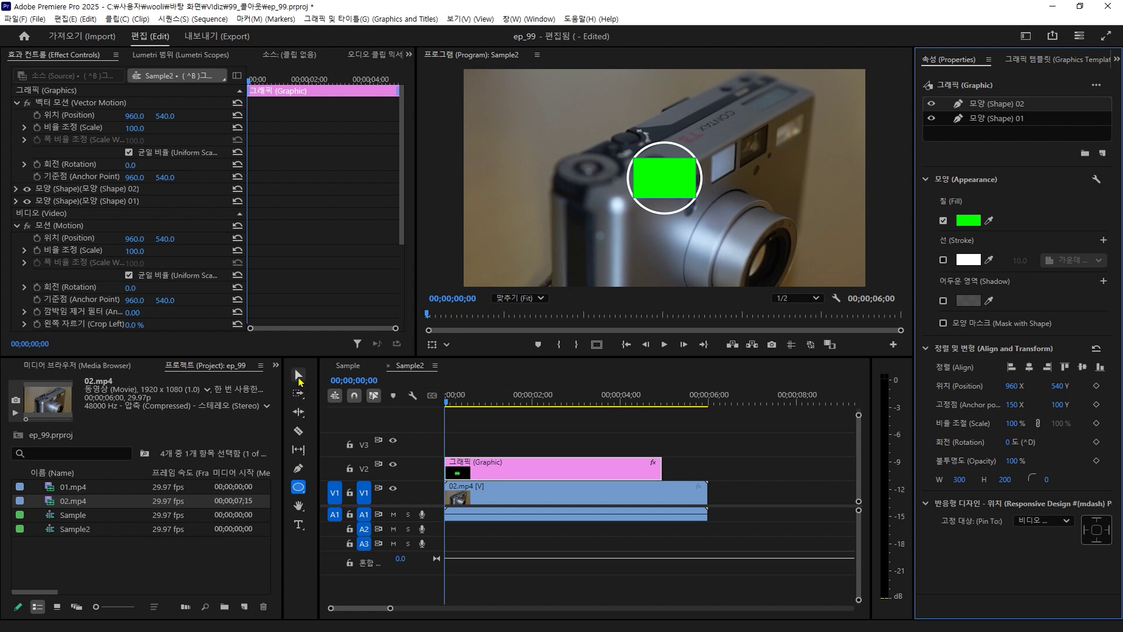
- Enlarge the green rectangle to about 492 × 554 and move it over the right half of the circle
left_click(300, 375)
left_click_drag(663, 173, 762, 249)
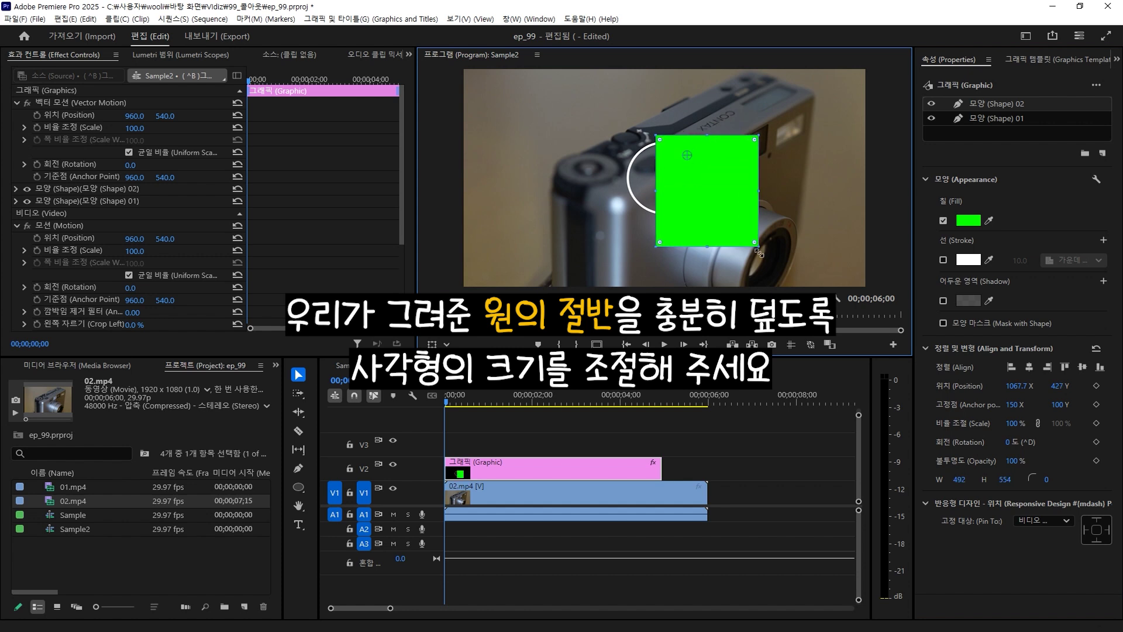
mouse_move(699, 216)
left_mouse_down()
mouse_move(770, 216)
mouse_move(714, 194)
mouse_move(699, 207)
mouse_move(747, 211)
mouse_move(706, 214)
left_mouse_up()
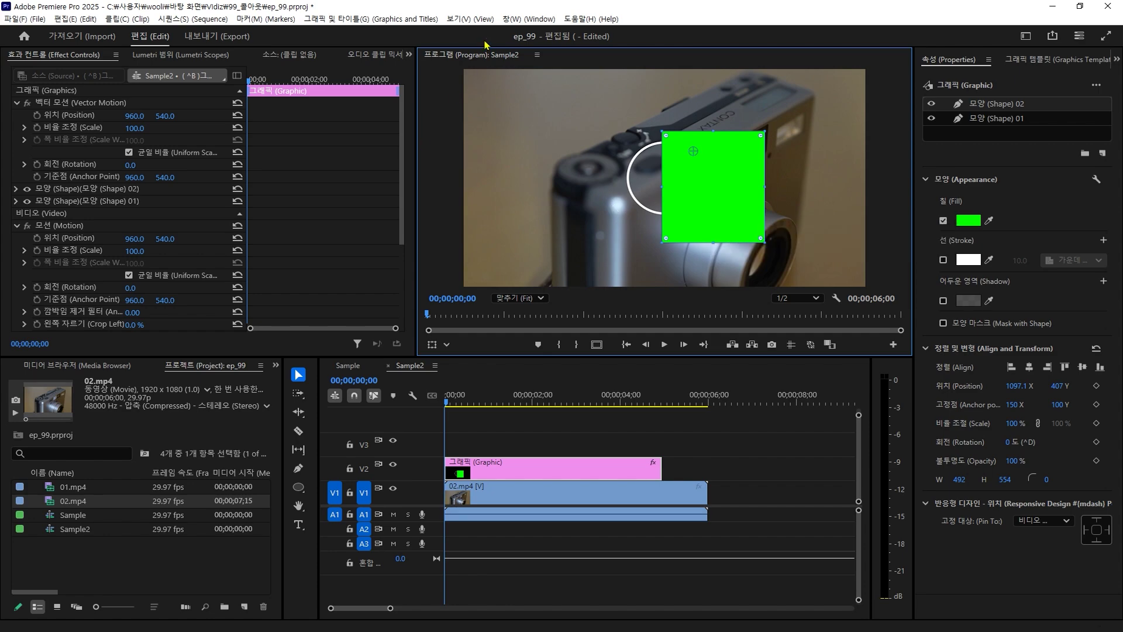
- With Snap in Program Monitor on, snap the rectangle's left edge to the circle's vertical centre line and turn on Mask with Shape
left_click(456, 18)
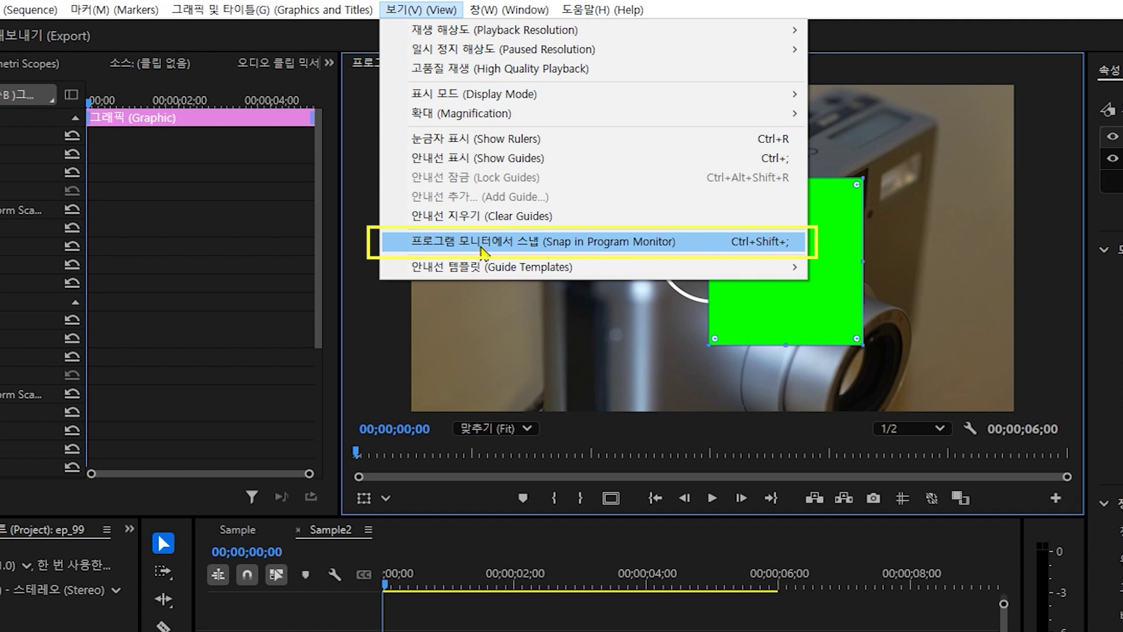
left_click(604, 249)
mouse_move(781, 268)
left_mouse_down()
mouse_move(820, 265)
mouse_move(767, 269)
mouse_move(786, 267)
left_mouse_up()
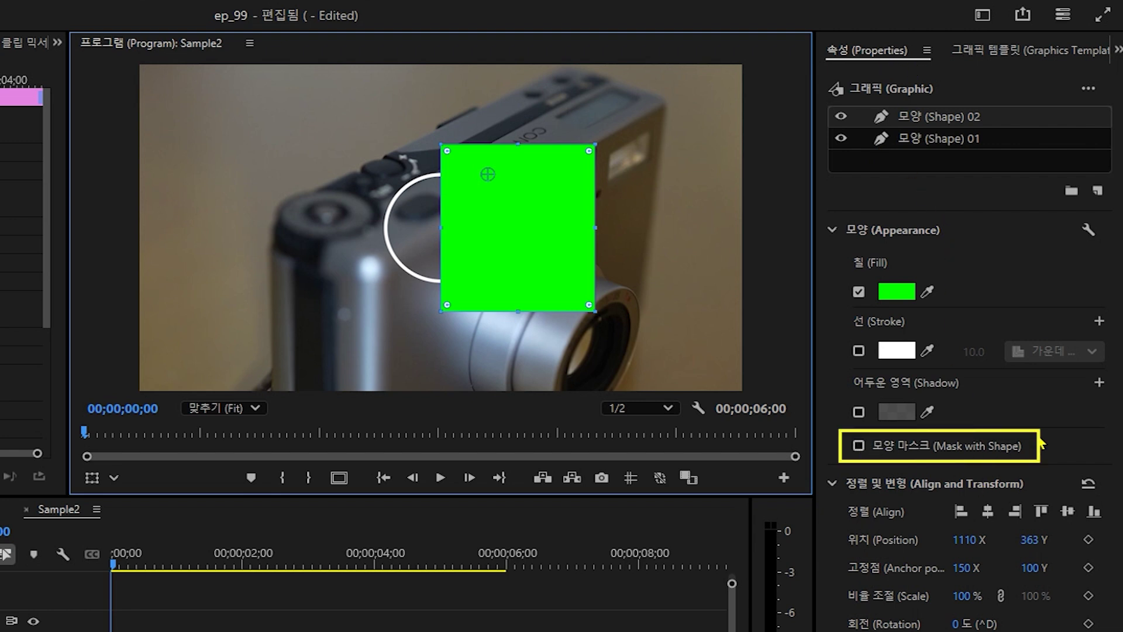
left_click(858, 446)
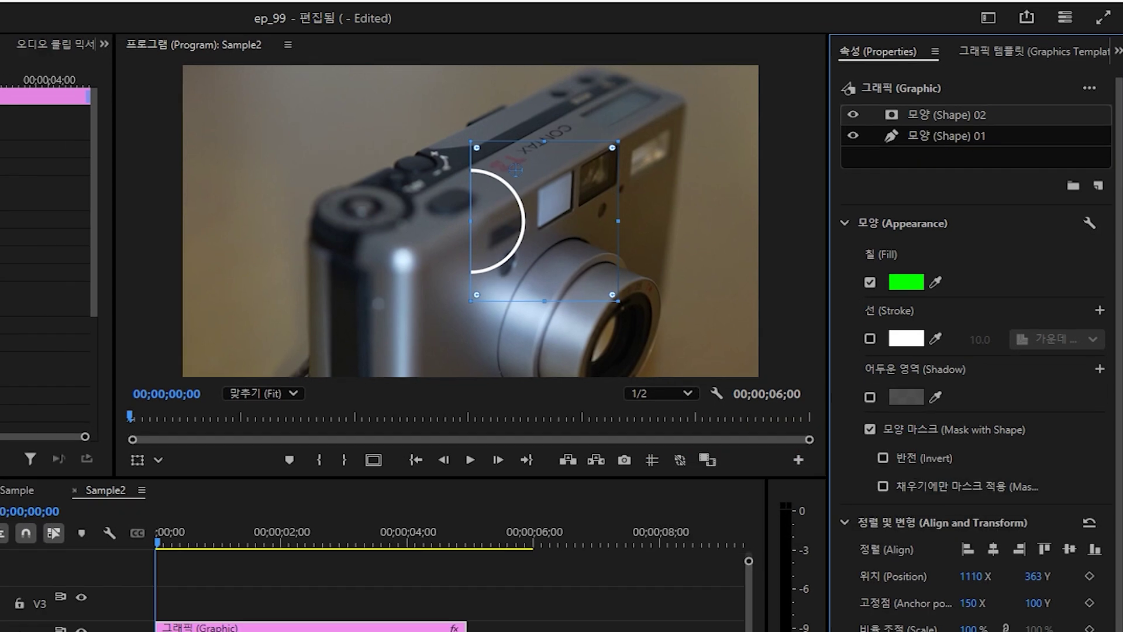
- Search the effects for "mirror" and apply the Mirror effect to the graphic clip on V2
left_click(275, 364)
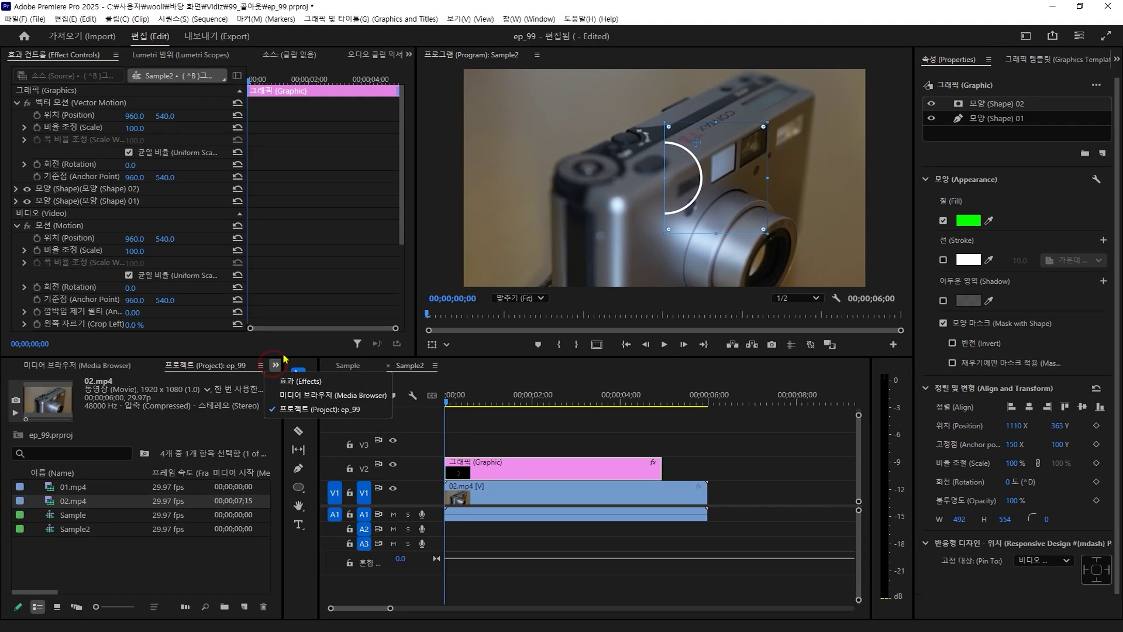
left_click(300, 381)
left_click(36, 383)
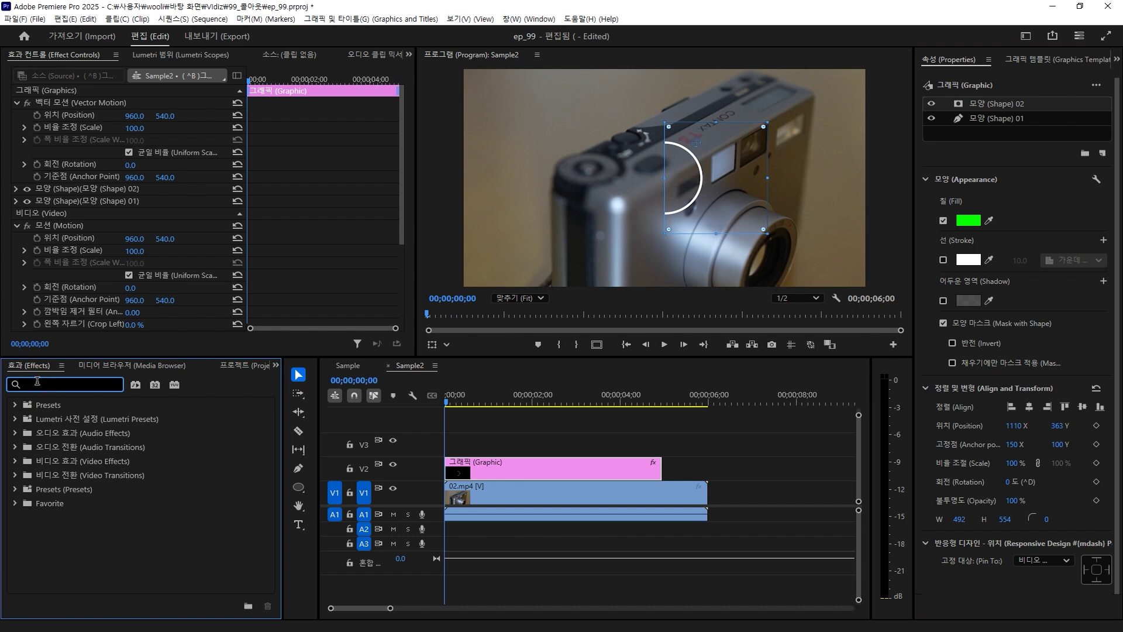
type("mirror")
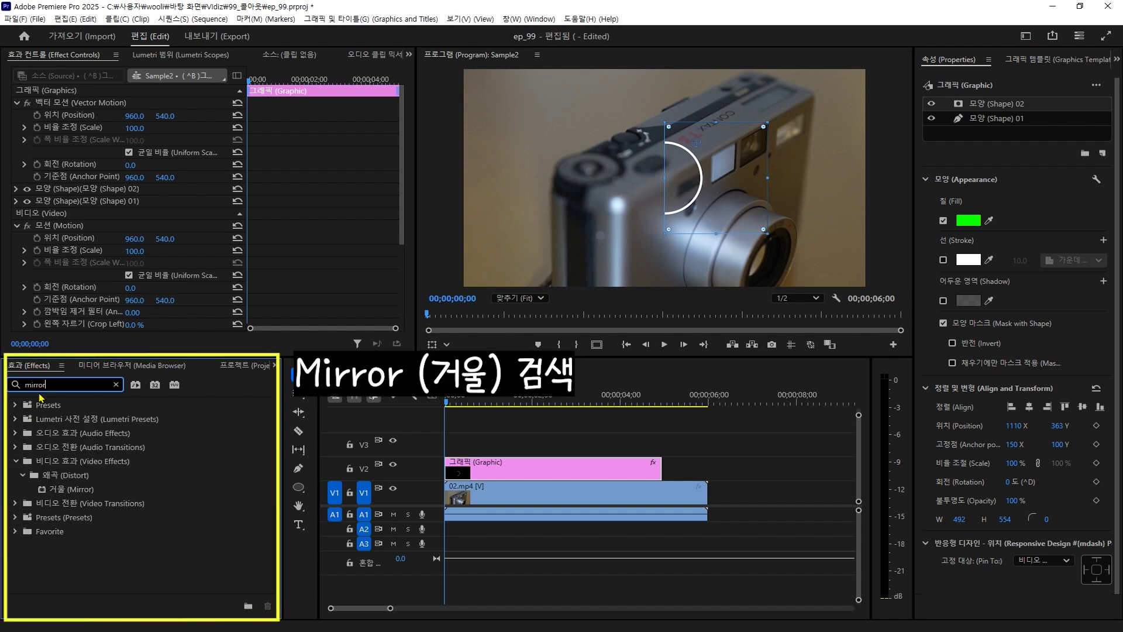
left_click(65, 490)
left_click_drag(66, 489, 488, 473)
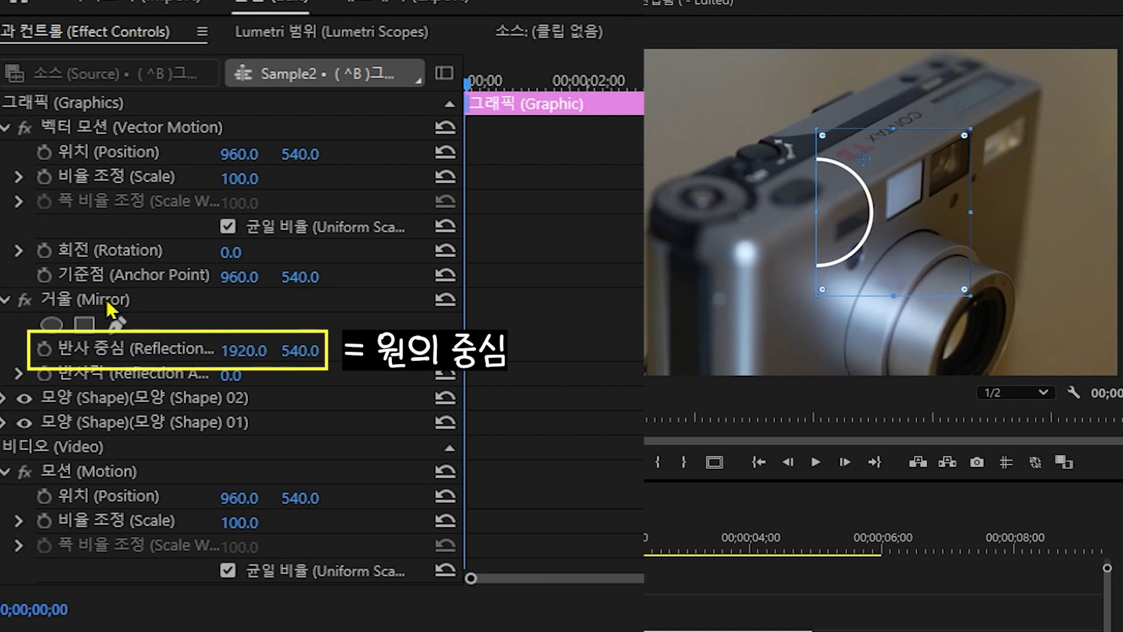
- Match the Mirror effect's Reflection Center to the circle's centre by setting its horizontal value to 960
left_click(86, 298)
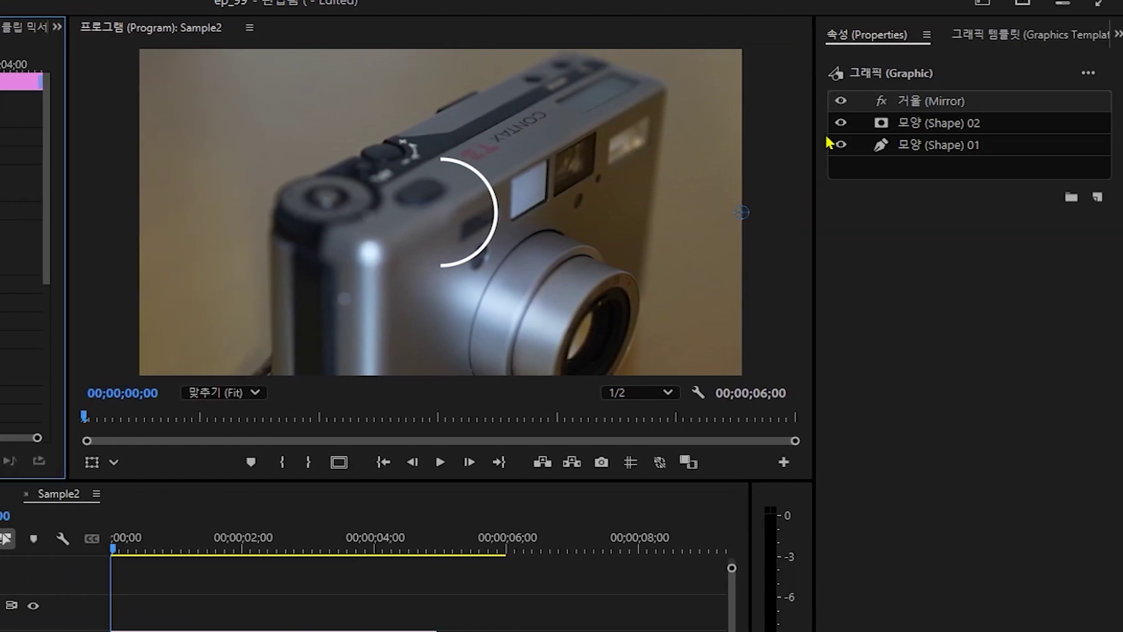
left_click(909, 145)
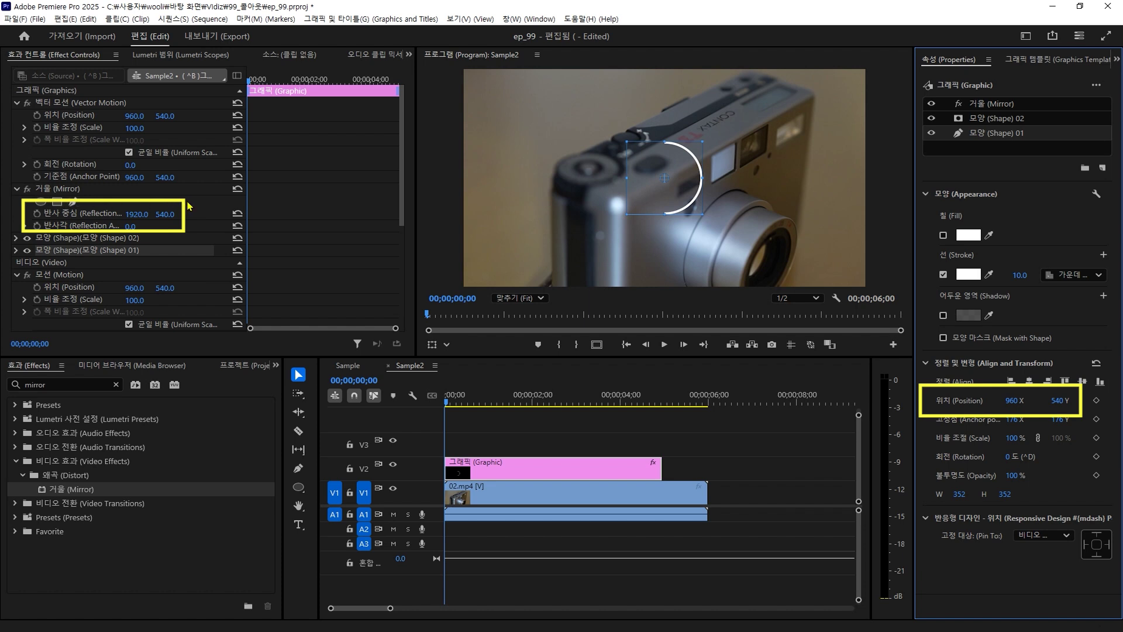
left_click(135, 214)
type("960")
key("Return")
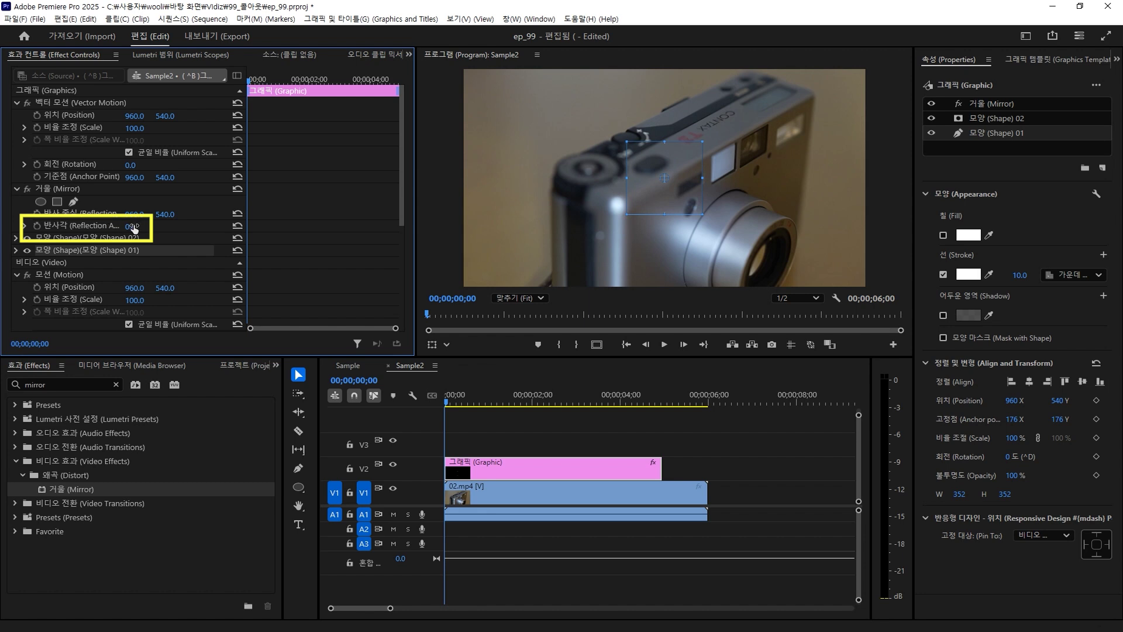
- Raise the Mirror's Reflection Angle to about 147 degrees and keyframe it at 00;00;00;00 and 00;00;01;00
left_click_drag(133, 226, 199, 226)
left_click_drag(199, 226, 252, 227)
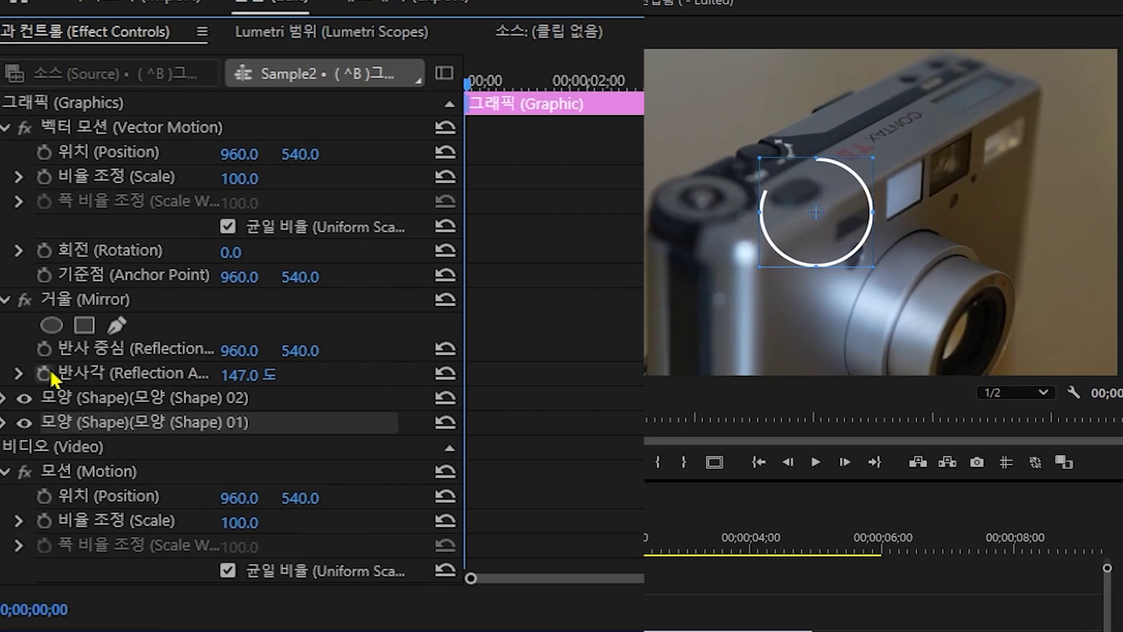
left_click(46, 374)
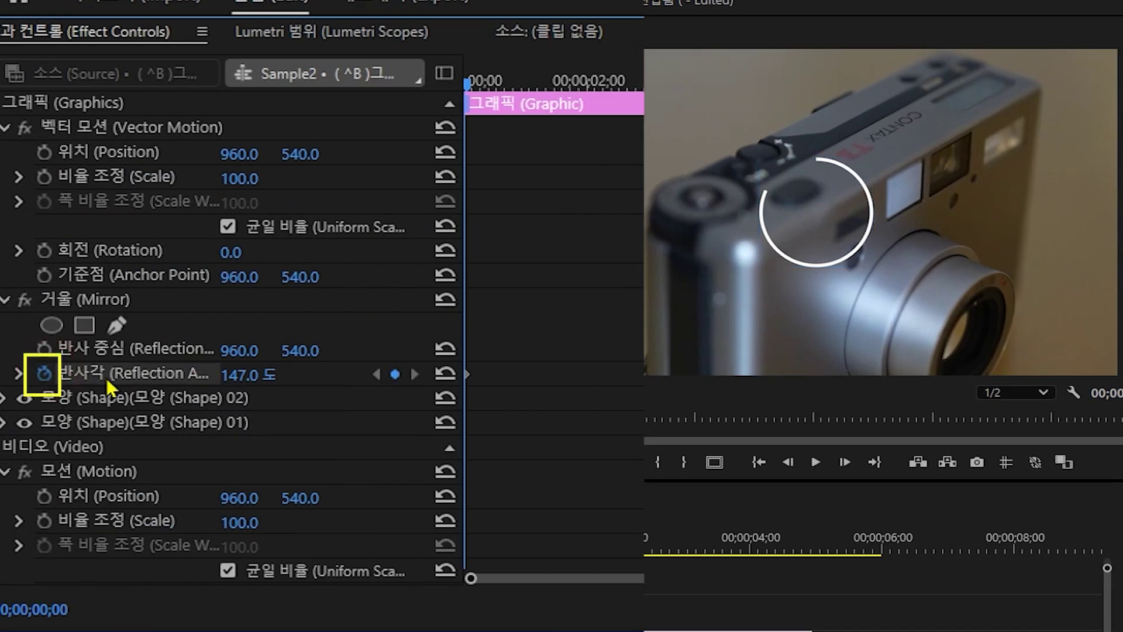
left_click_drag(475, 83, 530, 98)
key("Left")
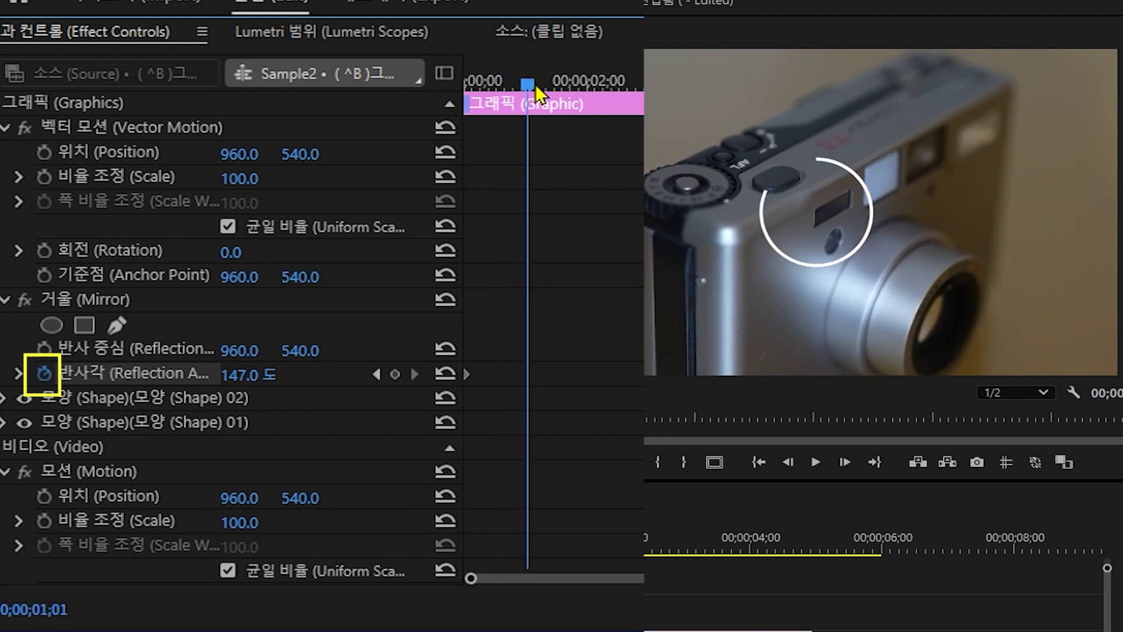
left_click(395, 375)
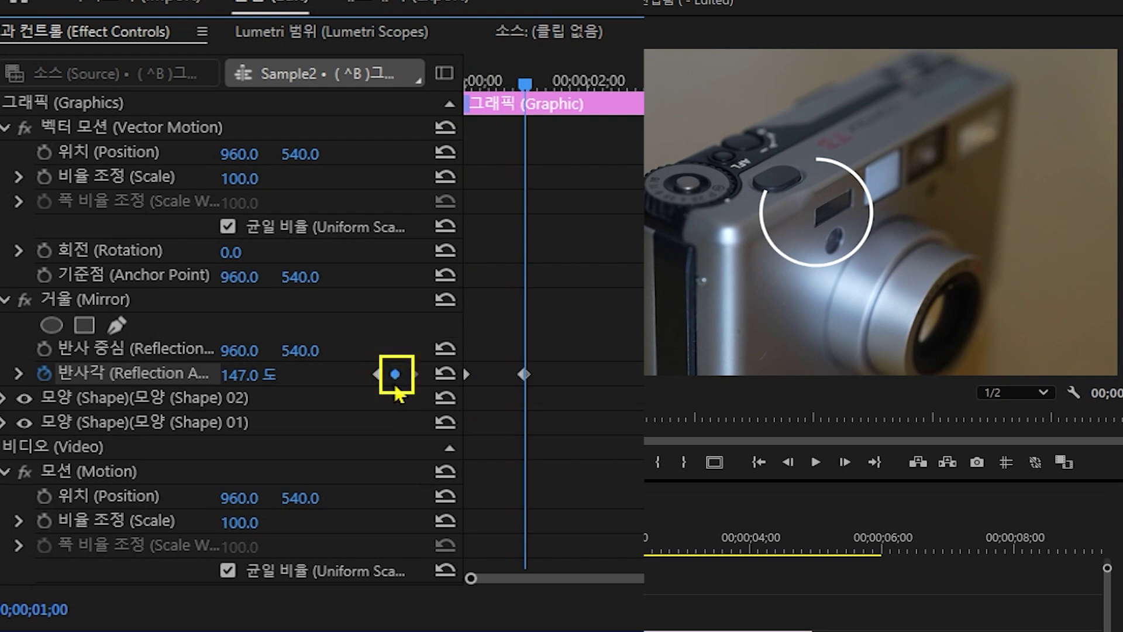
- Set the Reflection Angle to 0 degrees at the first keyframe and 180 degrees at the one-second keyframe
left_click(378, 373)
left_click(242, 374)
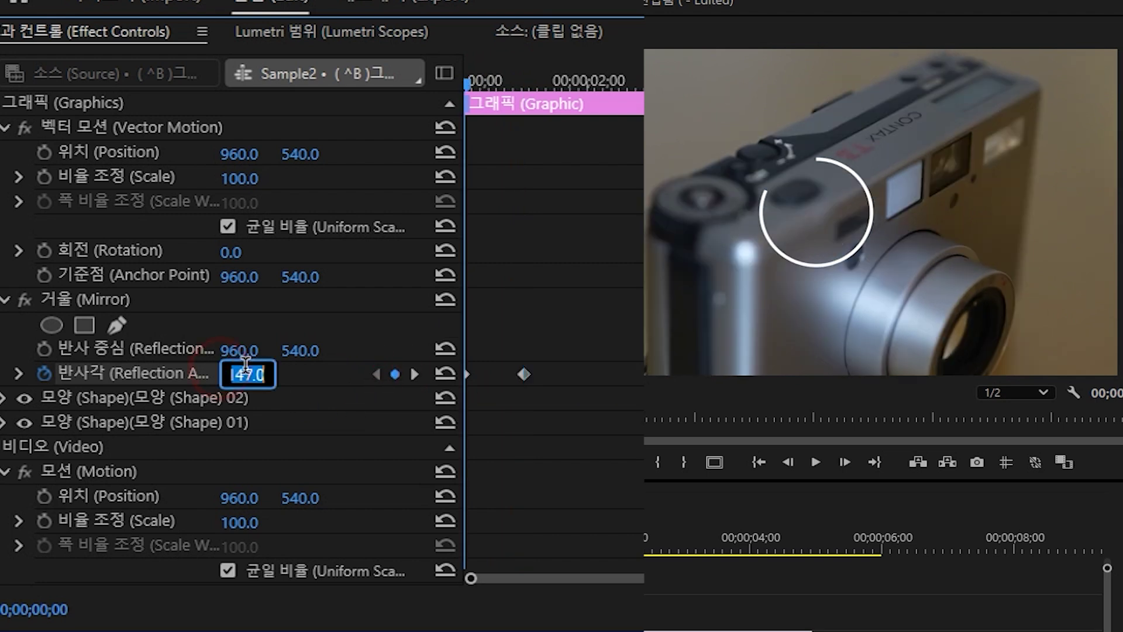
type("0")
key("Return")
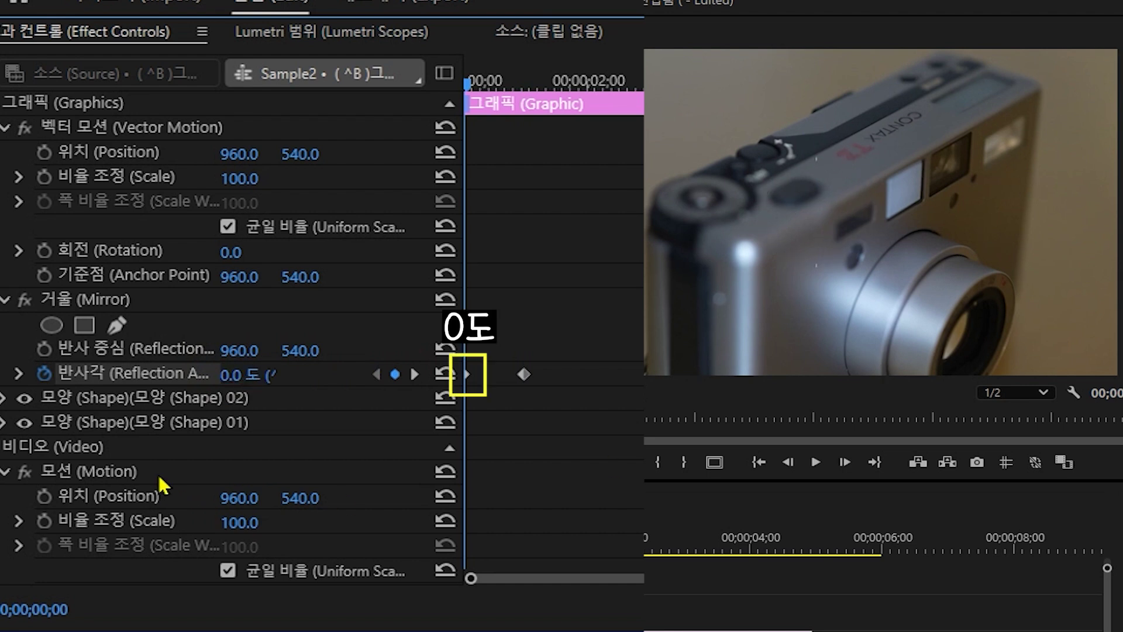
left_click(413, 374)
left_click(250, 375)
type("180")
key("Return")
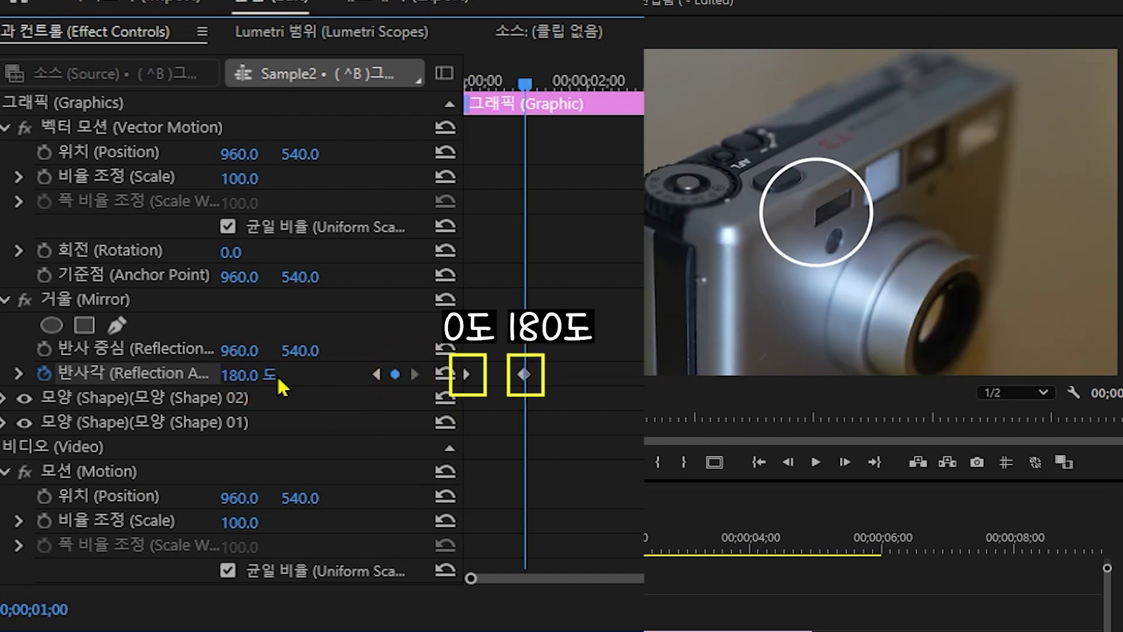
- Try a Reflection Angle of about 206.6 degrees at the one-second keyframe and return it to 180
left_click_drag(245, 374, 262, 374)
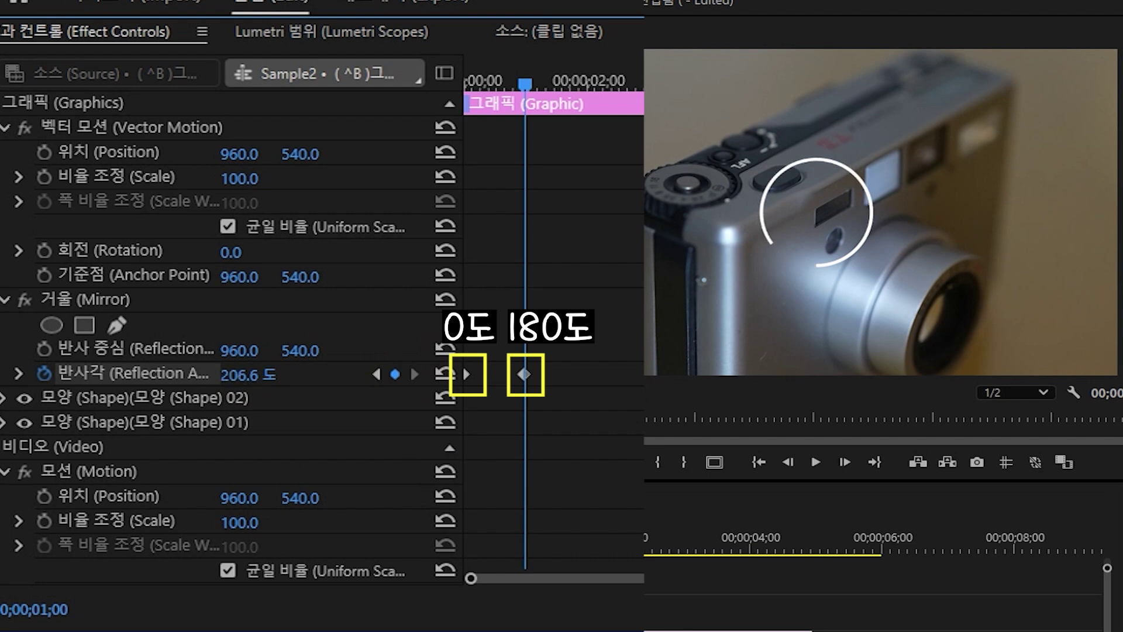
left_click(242, 374)
type("180")
key("Return")
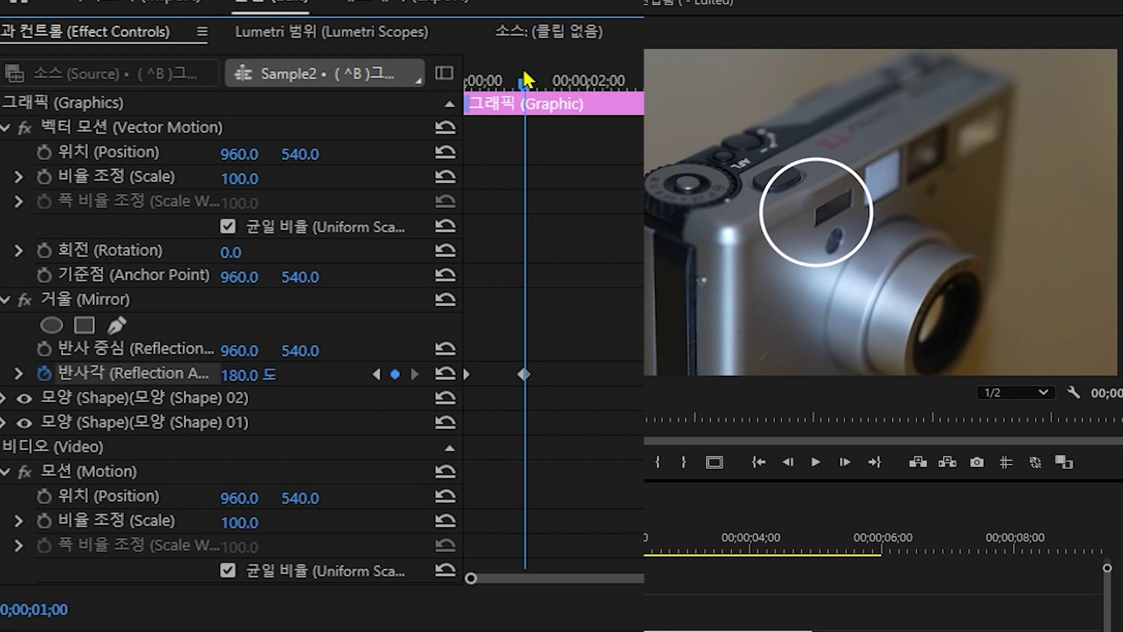
- Play the circle's drawing animation from the start of Sample2
left_click_drag(527, 81, 314, 117)
key("space")
key("space")
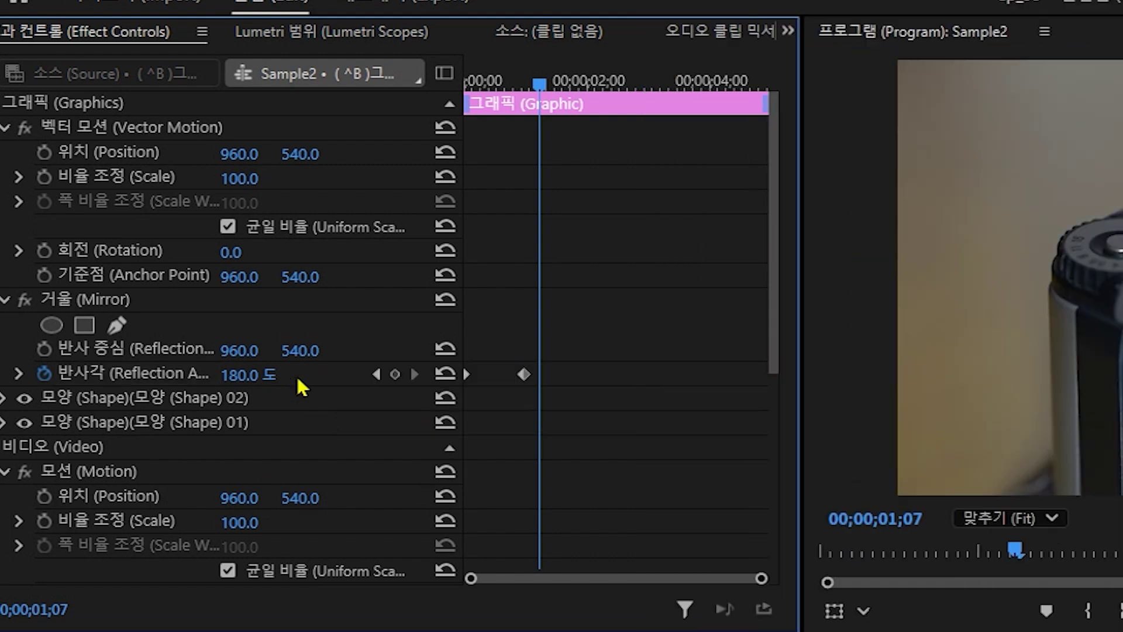
- Apply Ease Out to the first Reflection Angle keyframe and Ease In to the one-second keyframe
left_click(19, 373)
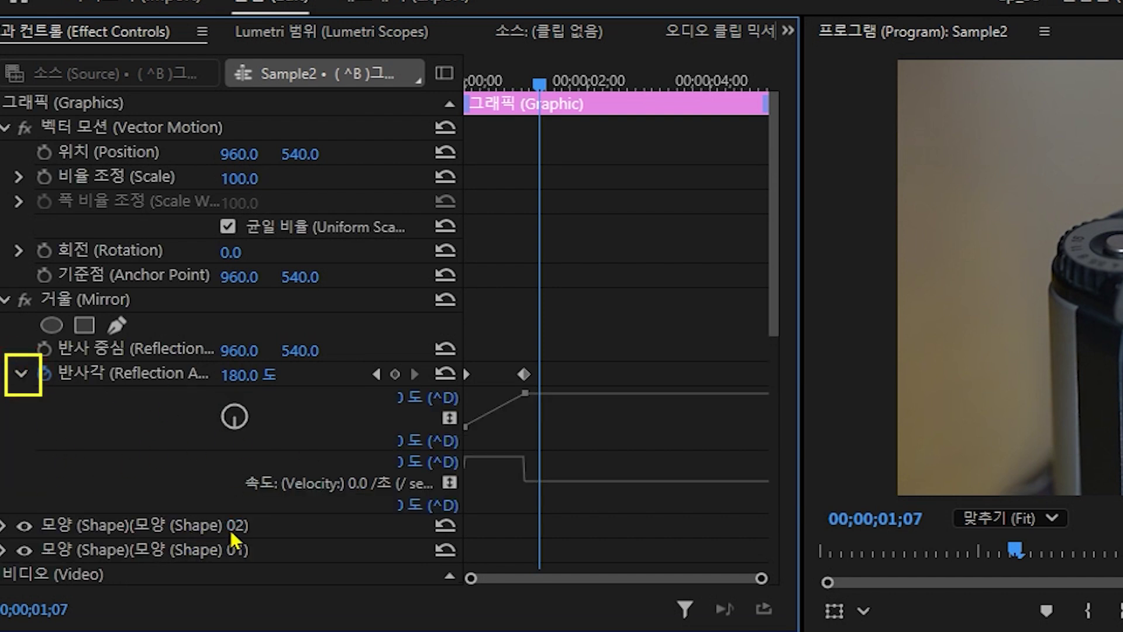
right_click(466, 374)
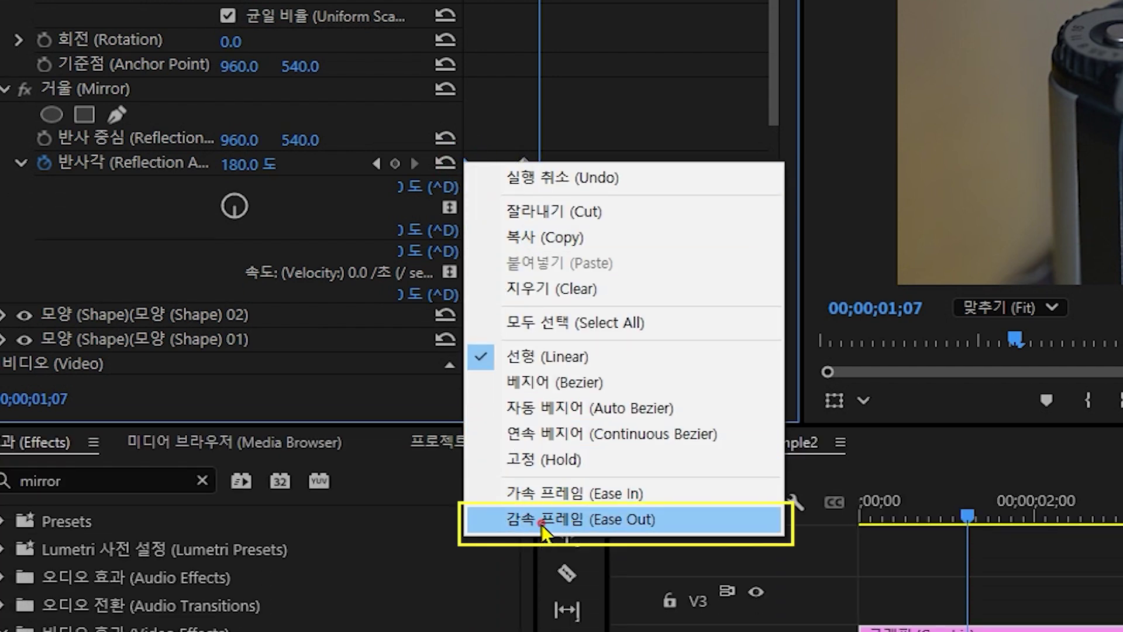
left_click(543, 523)
right_click(523, 162)
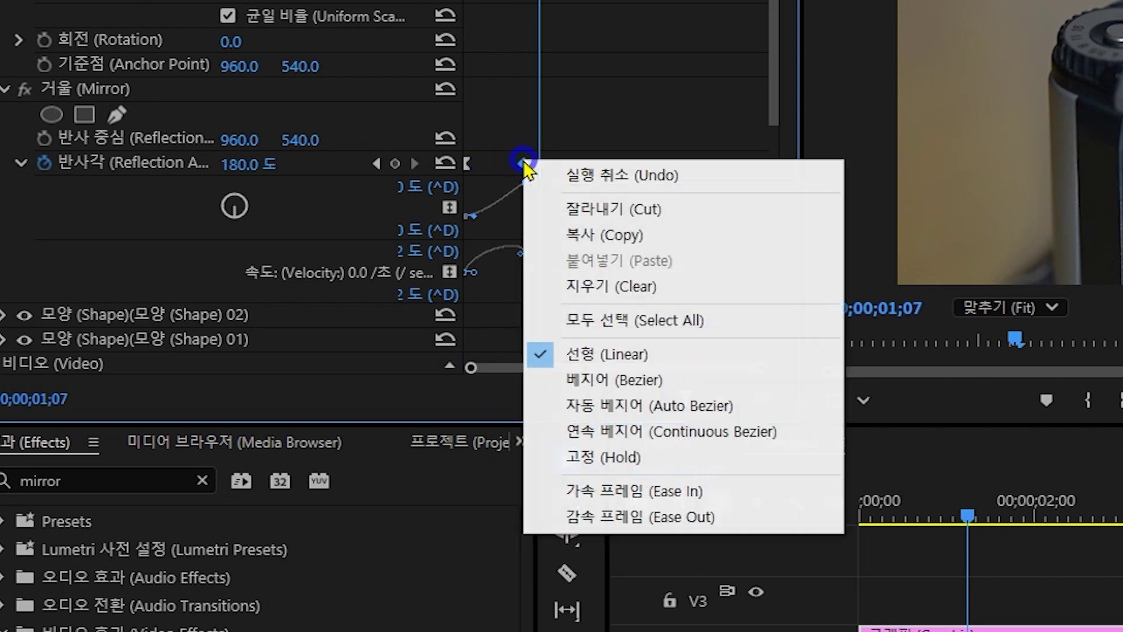
left_click(647, 491)
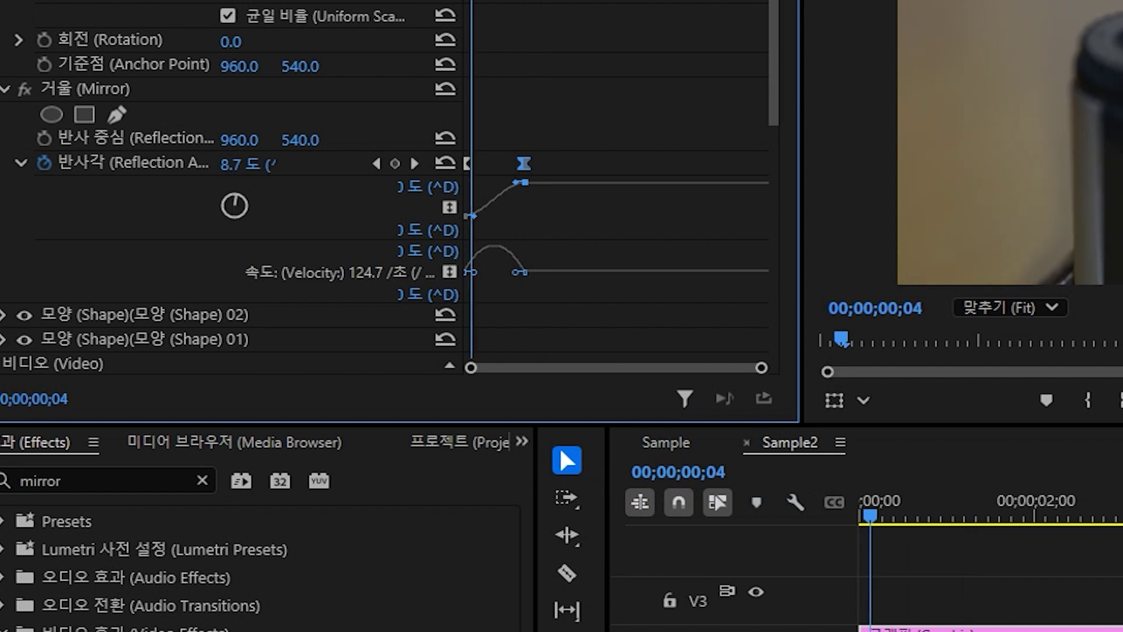
- Reshape the Reflection Angle velocity curve to peak early and taper slowly towards the last keyframe, and play the animation from the start
key("equal")
left_click_drag(566, 280, 477, 274)
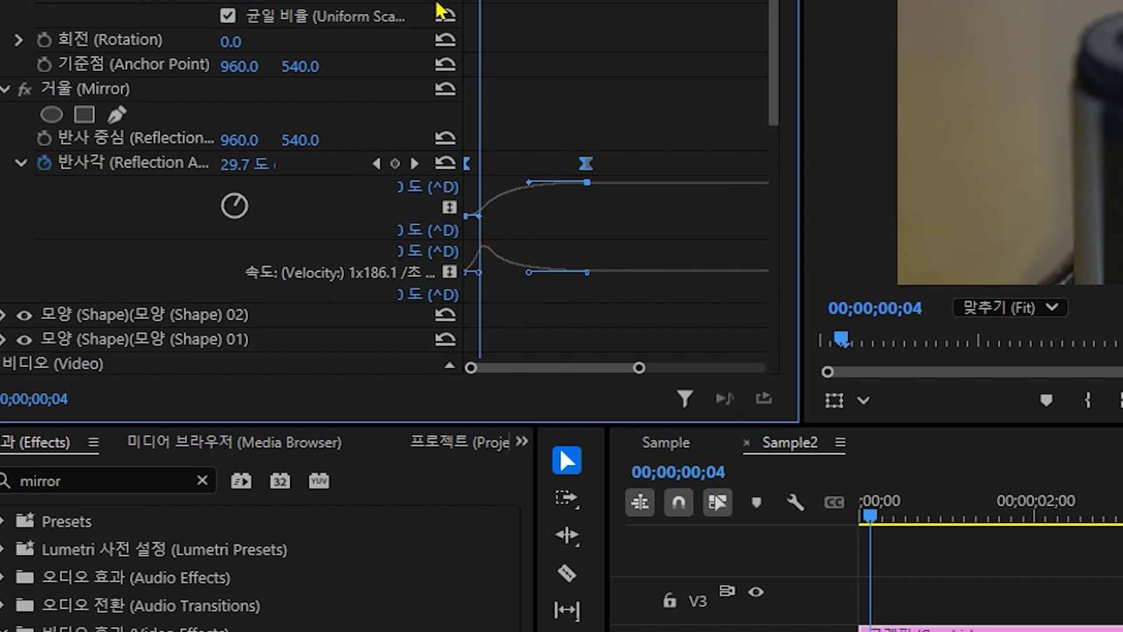
key("Home")
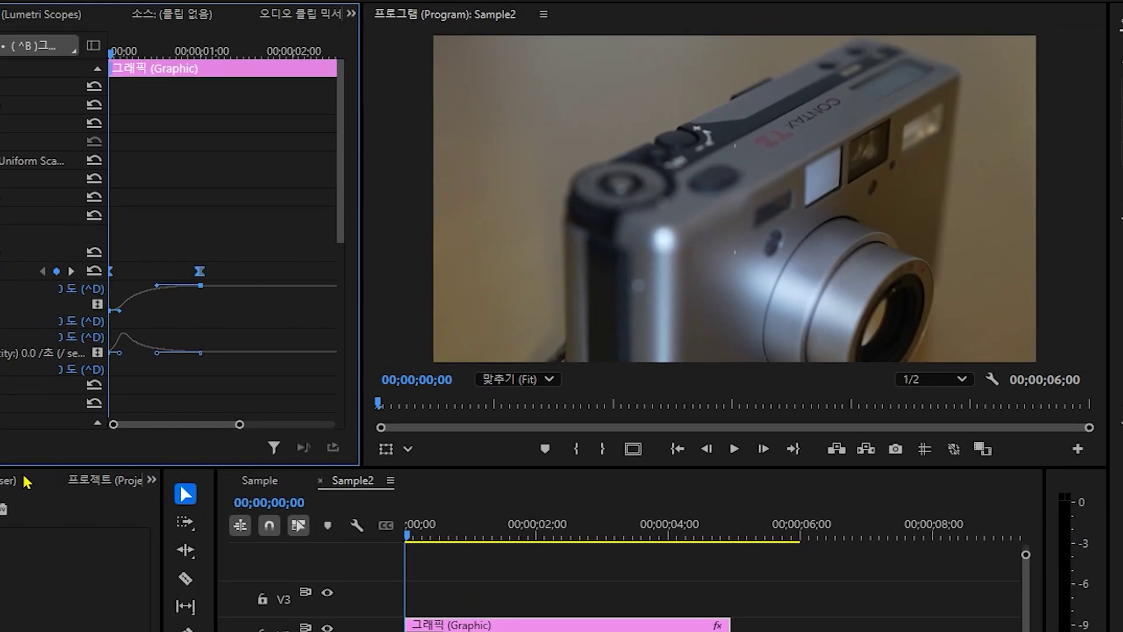
key("space")
key("space")
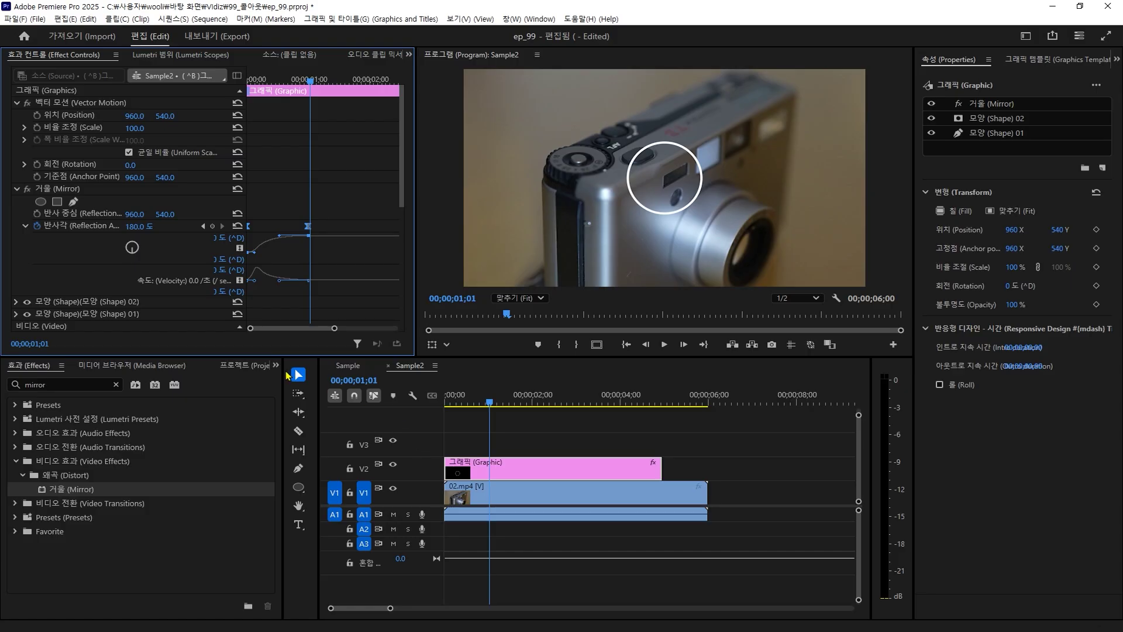
- With the Pen tool, draw a leader line from the circle's upper-right edge (about 1066, 400) diagonally up and horizontally to the right
left_click(299, 468)
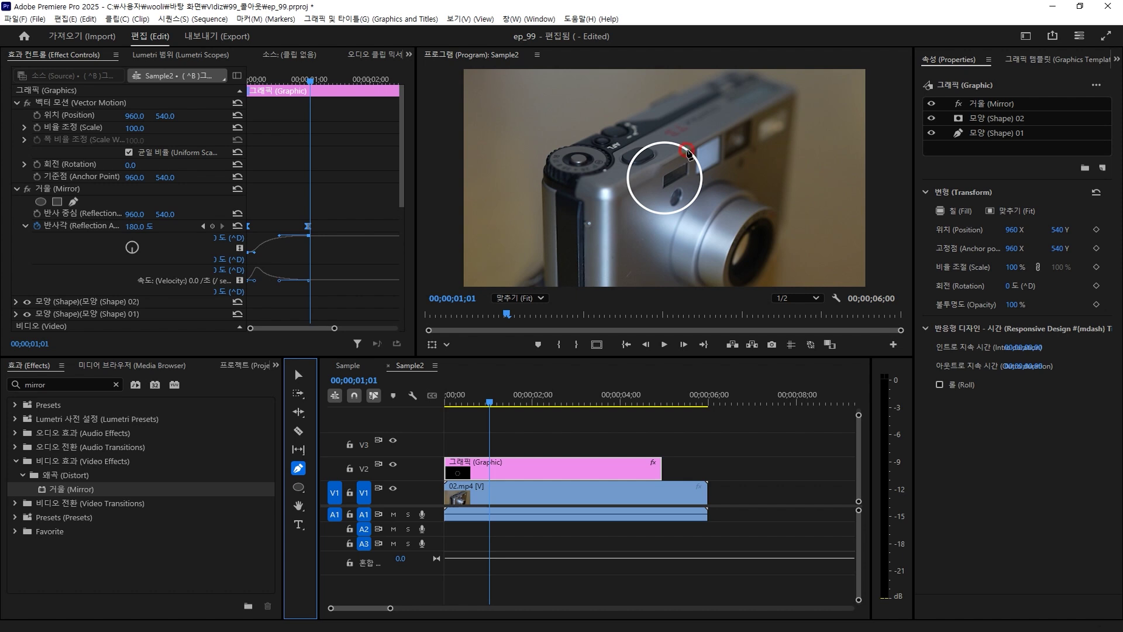
left_click(687, 150)
left_click(710, 125)
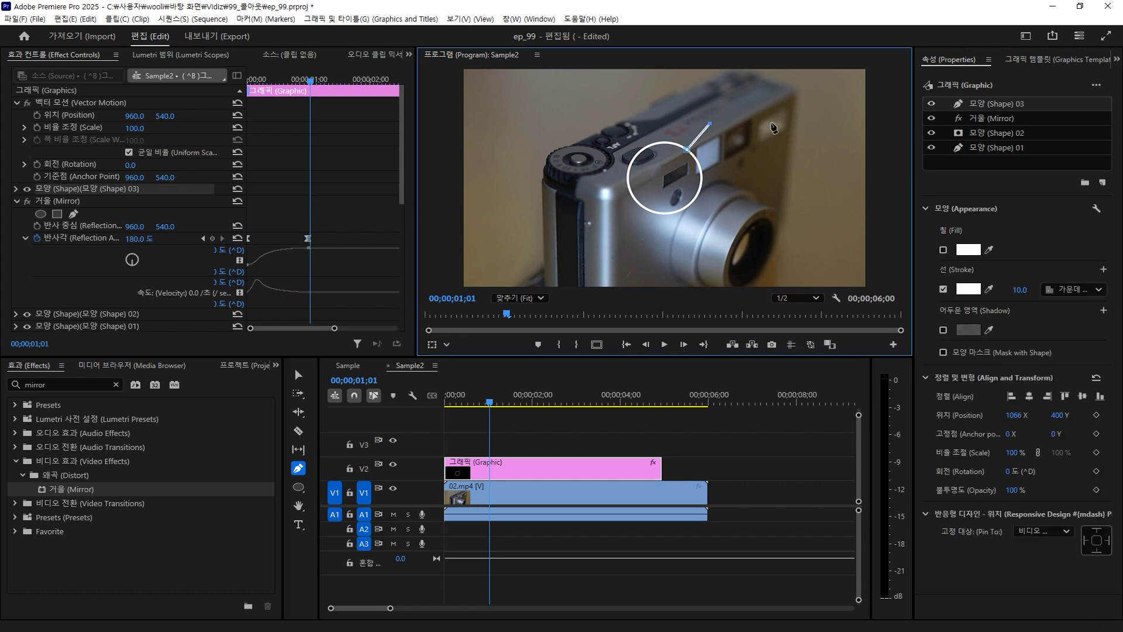
left_click(769, 123)
- Add the text "셔터" beside the leader line's right end and give it a white fill
left_click(299, 524)
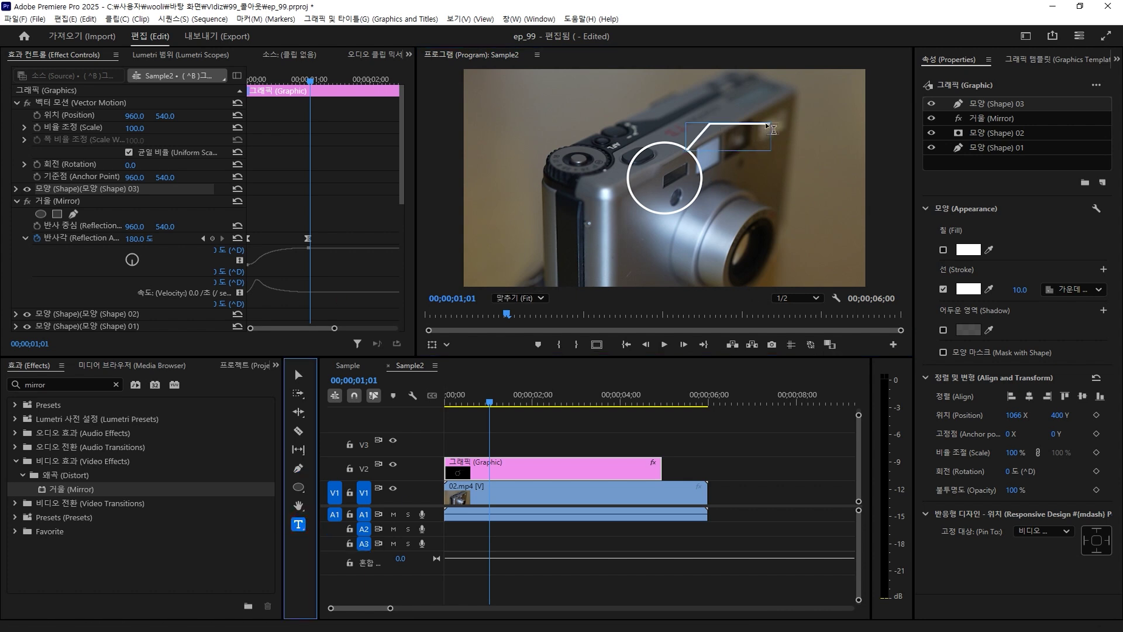
left_click(784, 124)
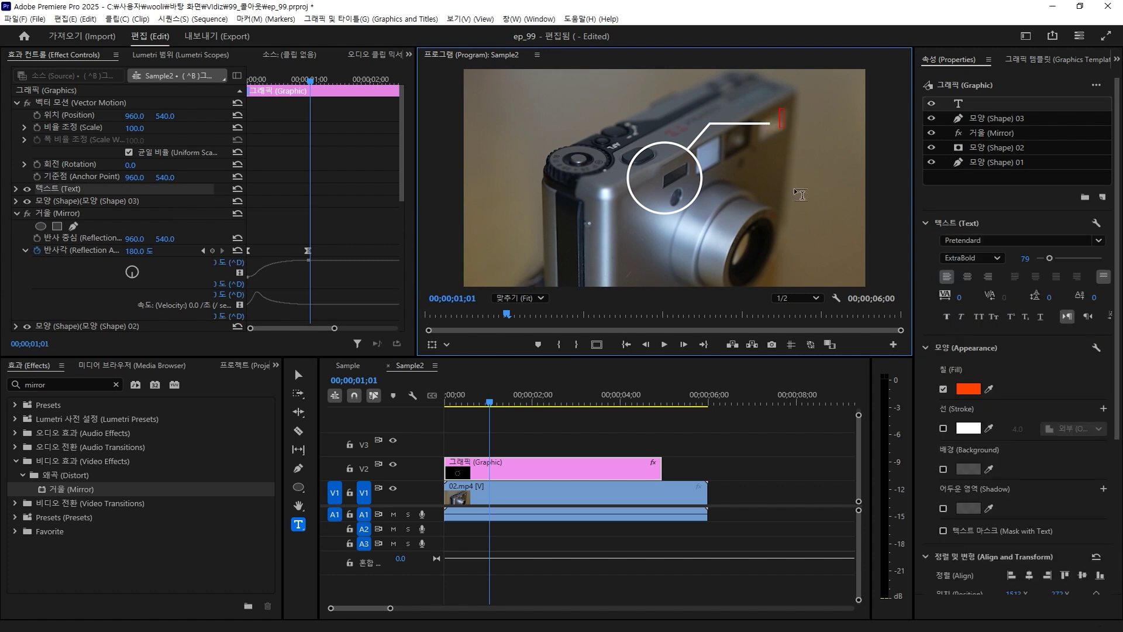
type("셔터")
left_click(968, 388)
left_click(415, 238)
left_click(613, 416)
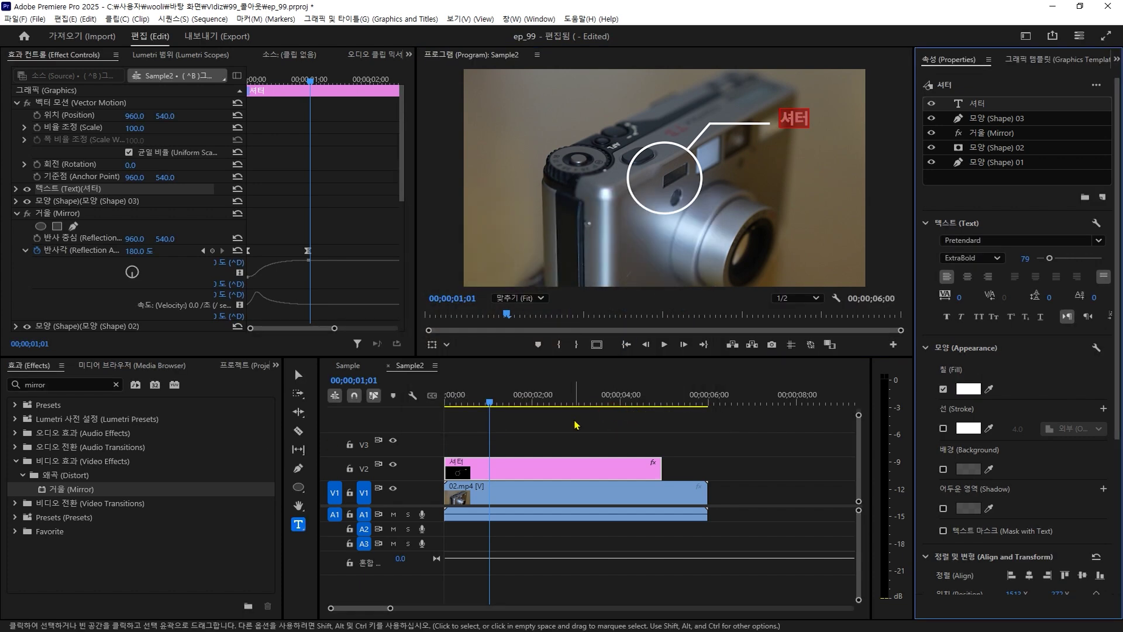
left_click(989, 129)
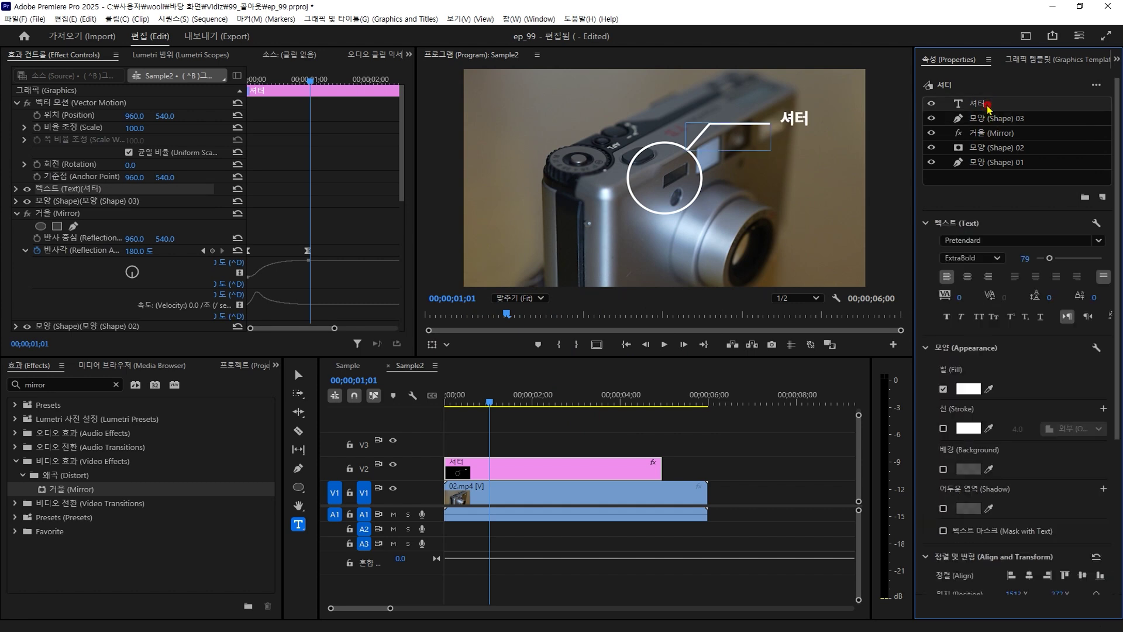
- Reposition the 셔터 label so it sits close to the leader line's right end, vertically centred on it, and fit the preview to the frame
key("v")
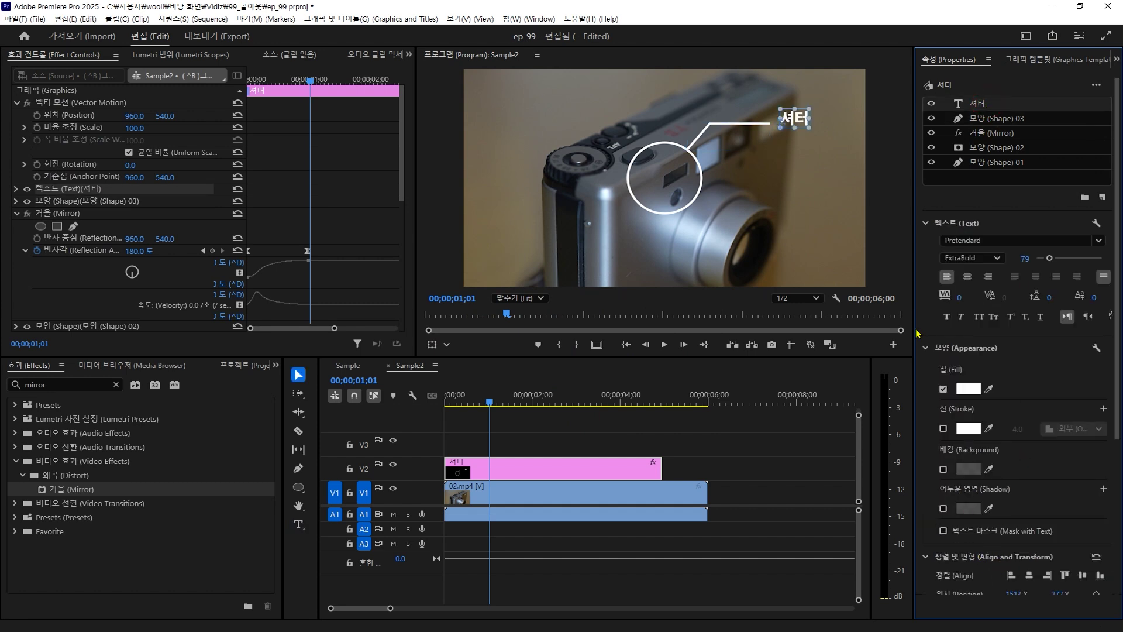
left_click_drag(795, 121, 791, 129)
scroll(791, 130, "up", 2)
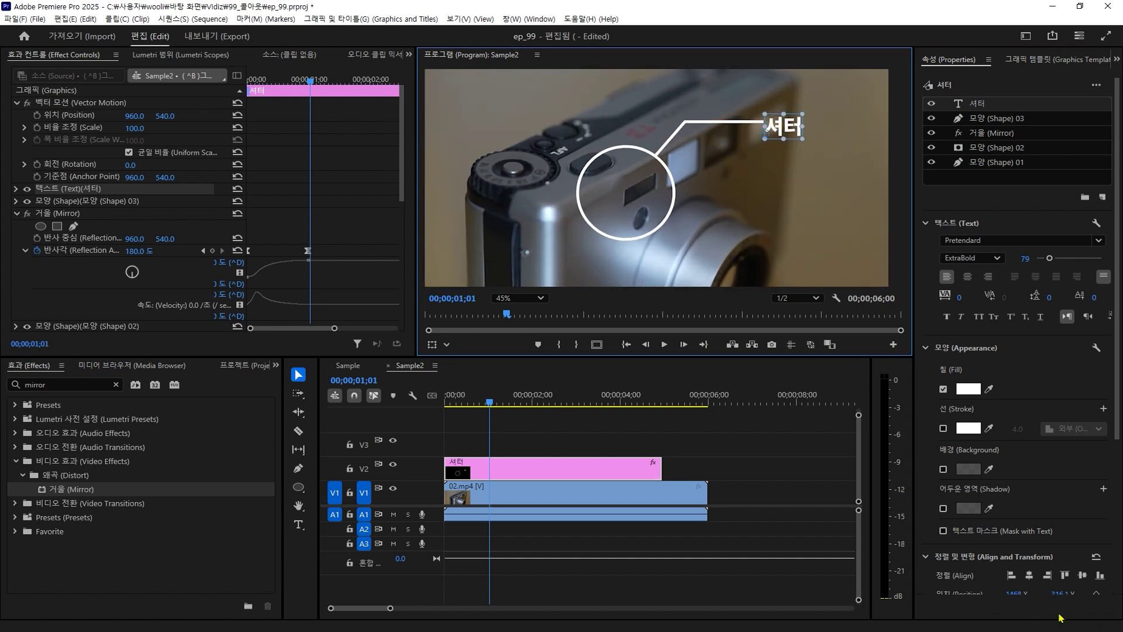
left_click_drag(1022, 592, 990, 603)
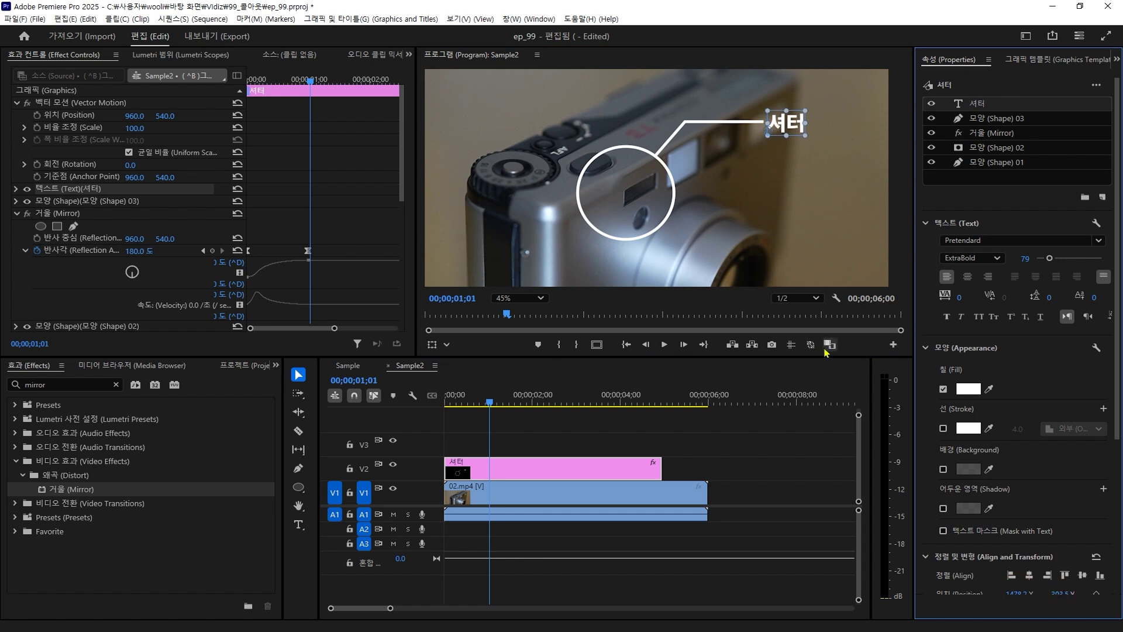
left_click(519, 298)
left_click(515, 316)
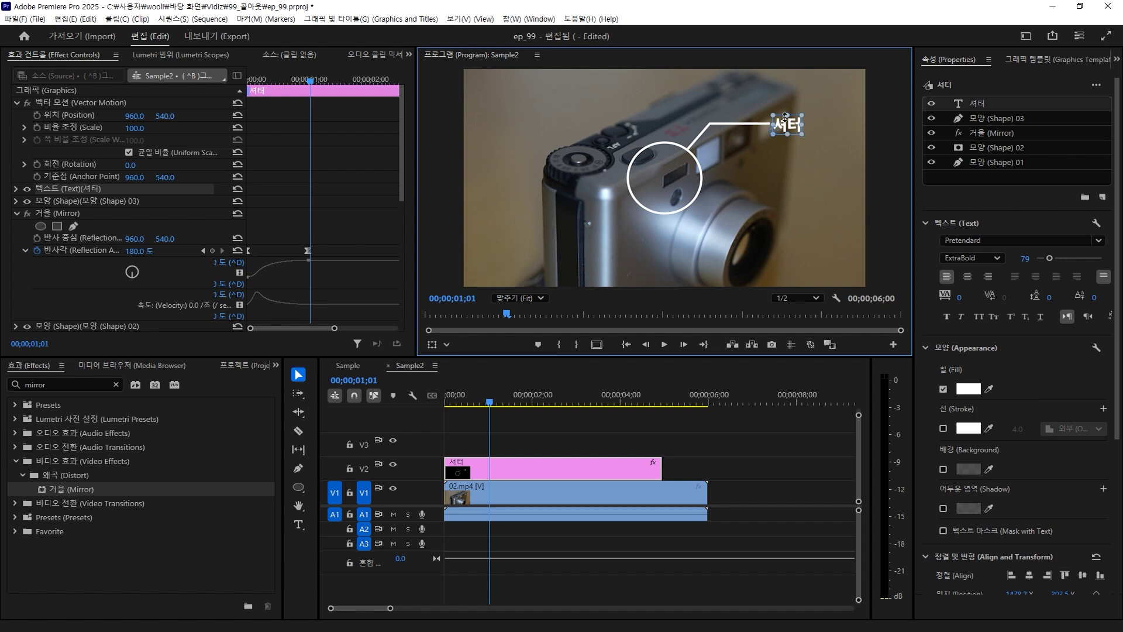
- Search the effects for "wipe" and apply Linear Wipe to the 셔터 graphic clip on V2
left_click(59, 384)
type("wipe")
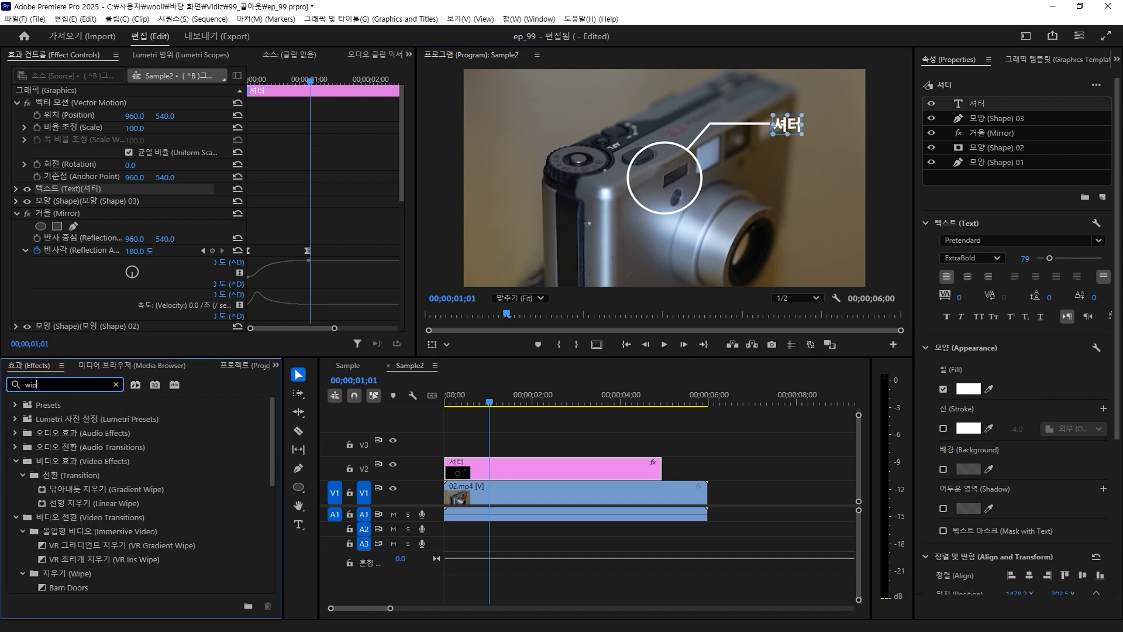
left_click(68, 503)
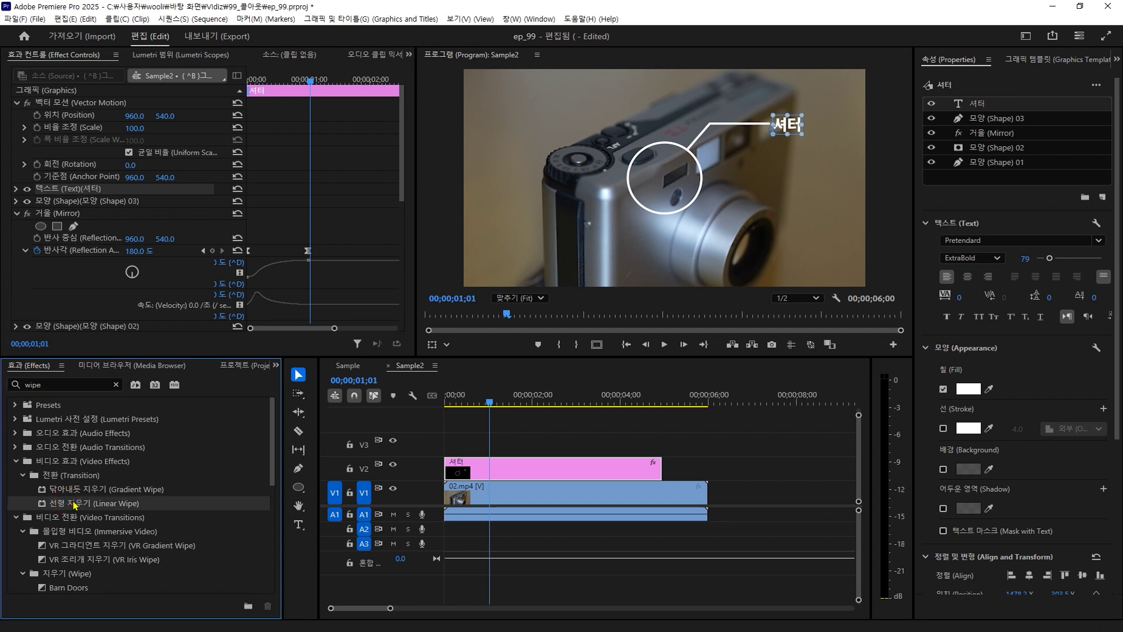
left_click_drag(73, 500, 486, 471)
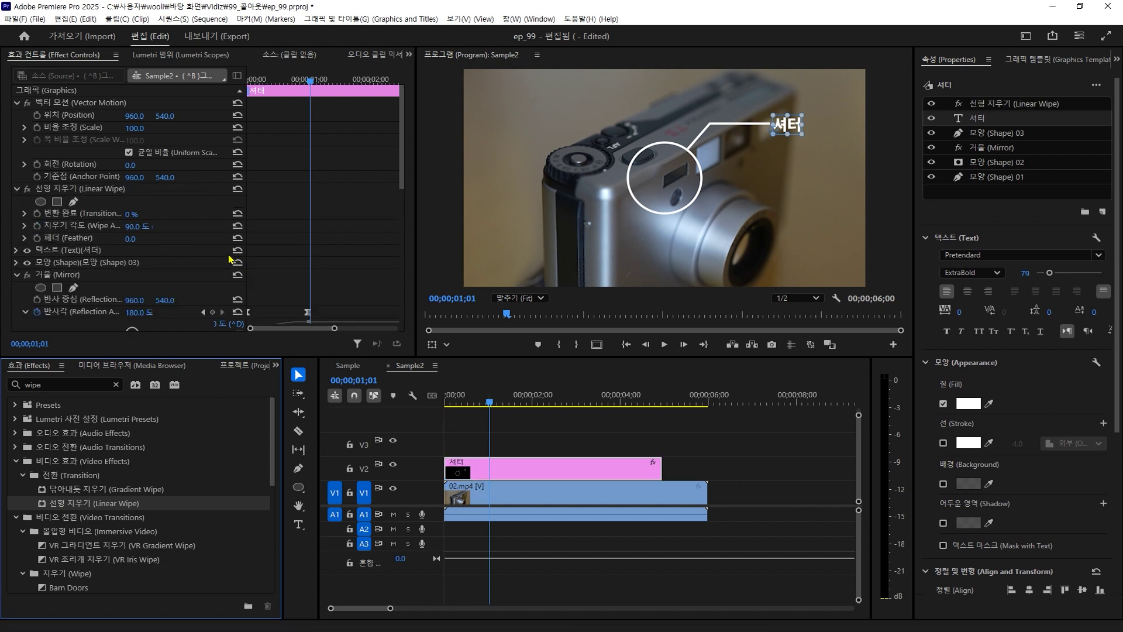
- Set the Linear Wipe's Wipe Angle to 270 degrees and test its Transition Completion, returning it to 0%
left_click(139, 225)
type("270")
key("Return")
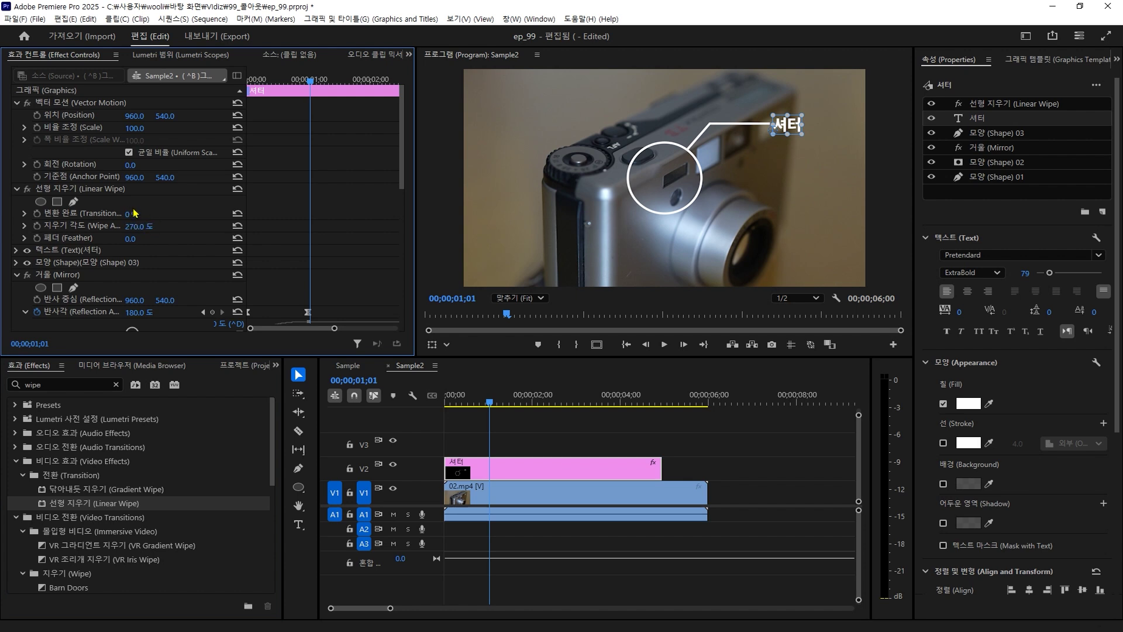
mouse_move(131, 214)
left_mouse_down()
mouse_move(176, 214)
mouse_move(133, 214)
left_mouse_up()
- Group the Linear Wipe, the 셔터 text and the Shape 03 leader line, and test the wipe's Transition Completion, returning it to 0%
left_click(908, 181)
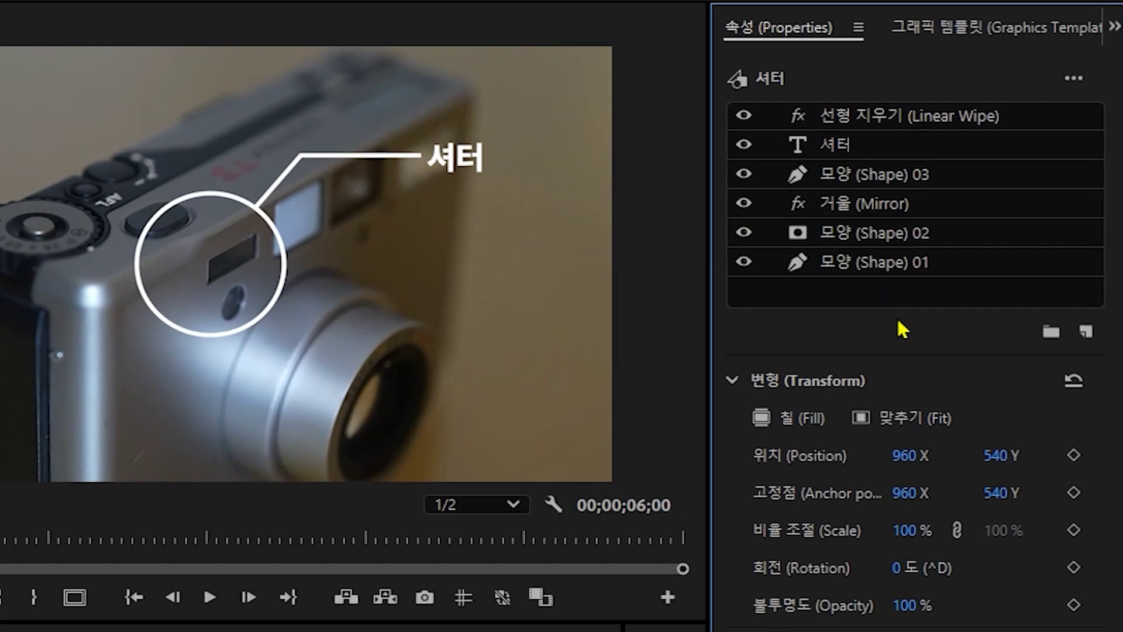
left_click(849, 182)
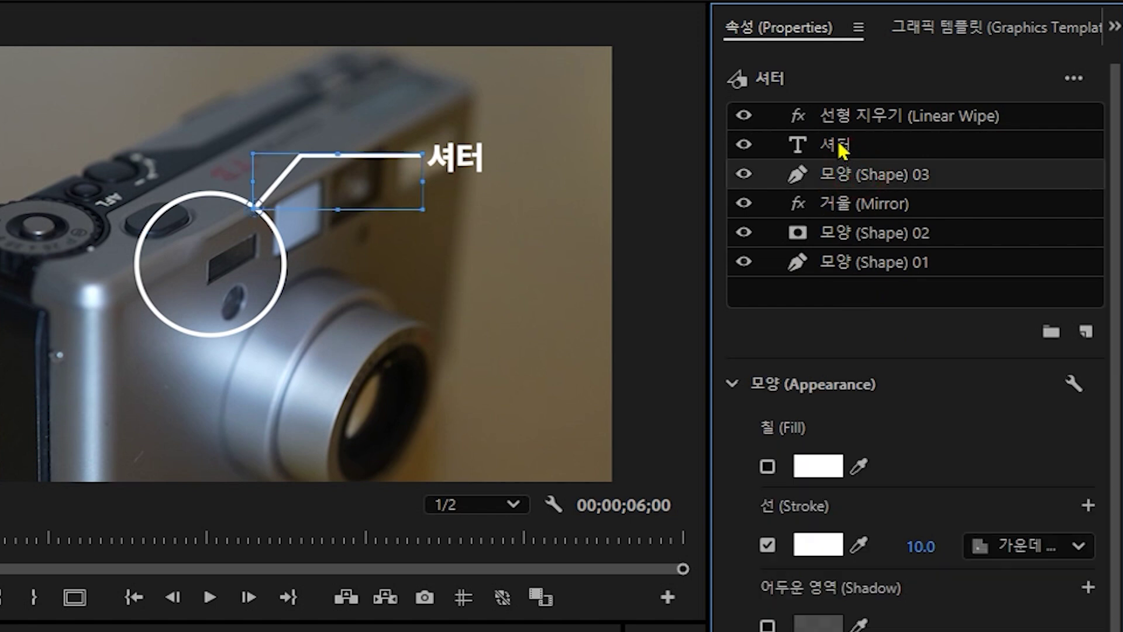
left_click(840, 146, "ctrl")
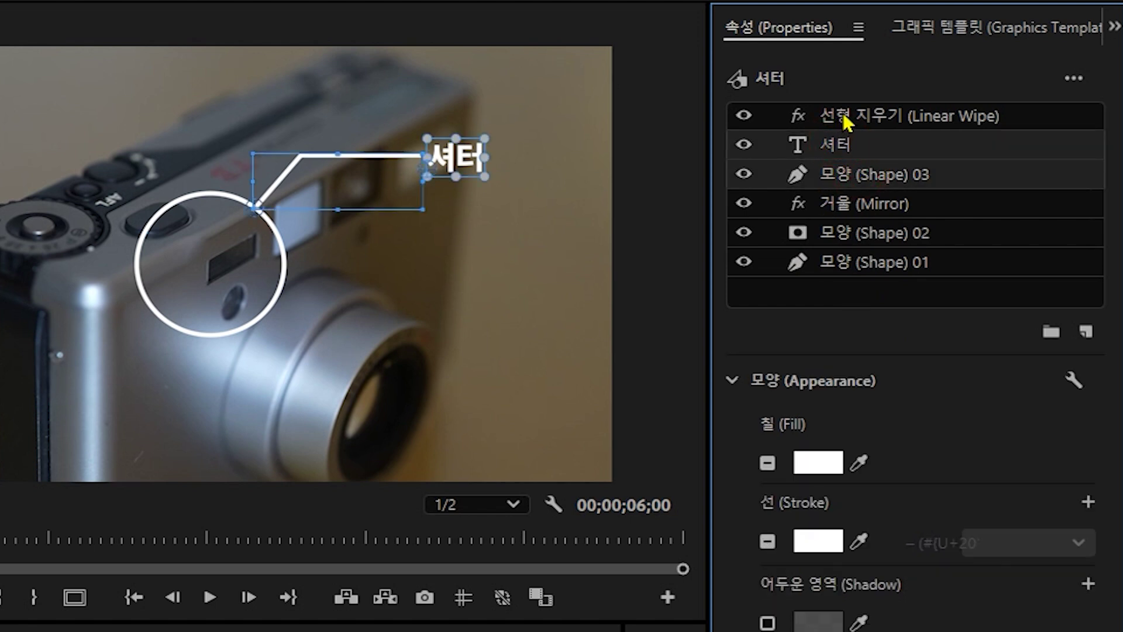
left_click(843, 117, "ctrl")
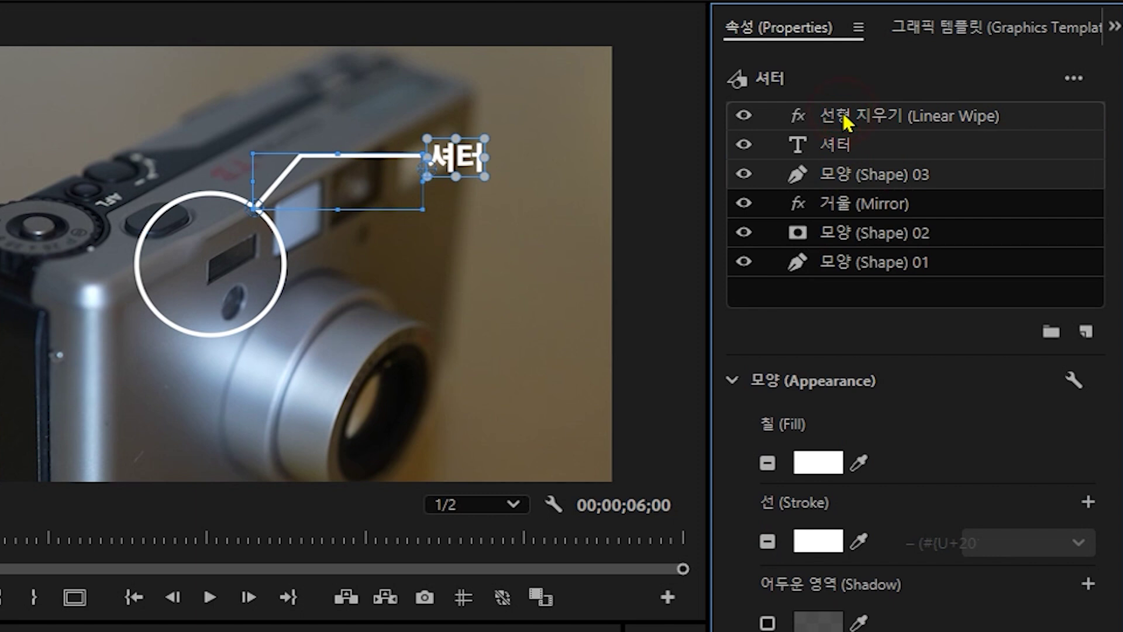
left_click(1051, 334)
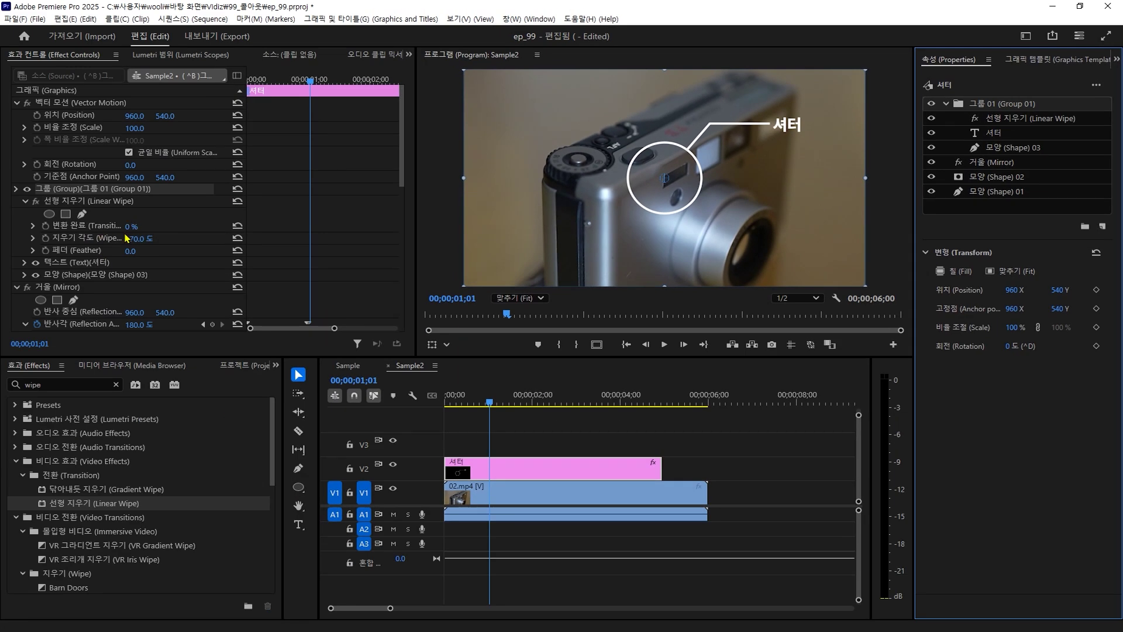
left_click(125, 234)
mouse_move(129, 225)
left_mouse_down()
mouse_move(159, 226)
mouse_move(130, 226)
left_mouse_up()
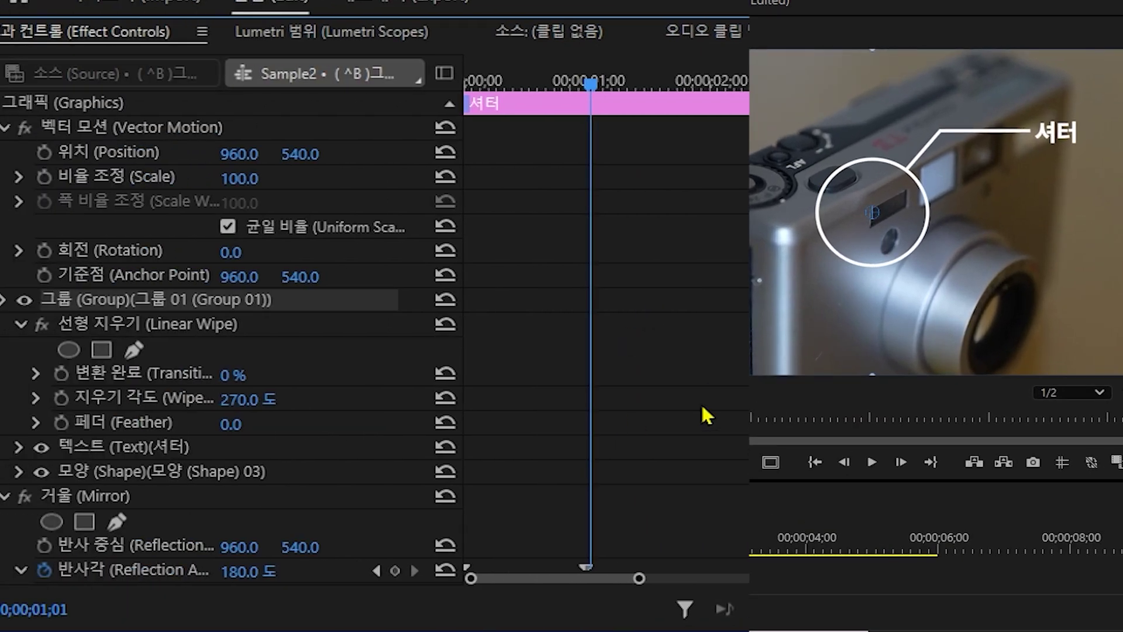
- Add Transition Completion keyframes to the group's Linear Wipe at one second, aligned with the last Mirror keyframe, and at two seconds
scroll(349, 250, "down", 3)
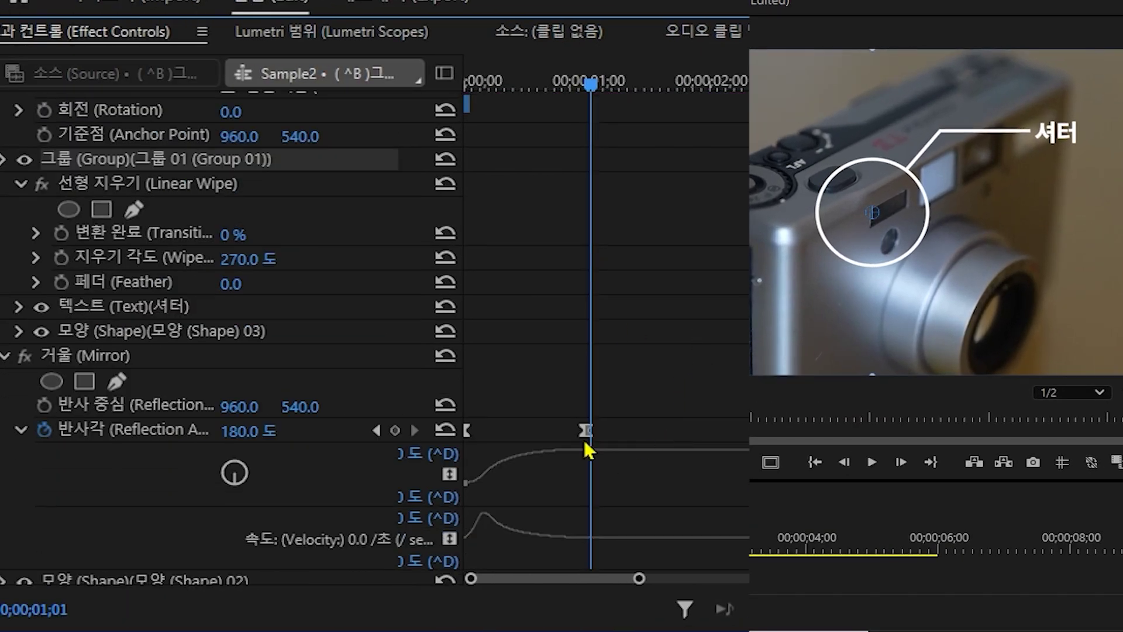
left_click(375, 431)
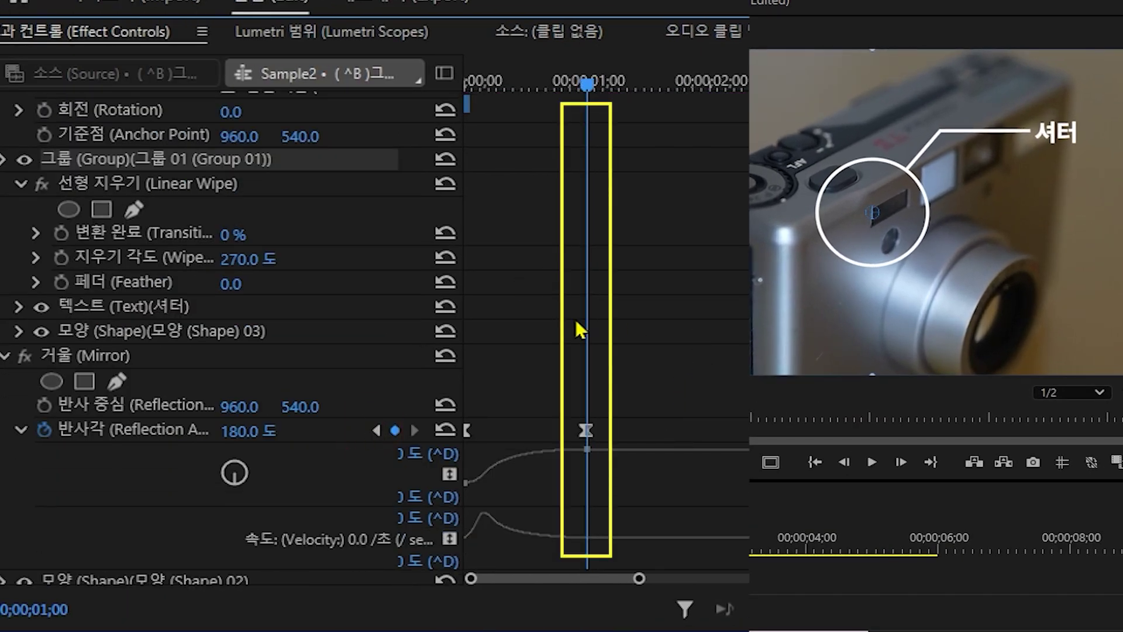
scroll(633, 318, "up", 5)
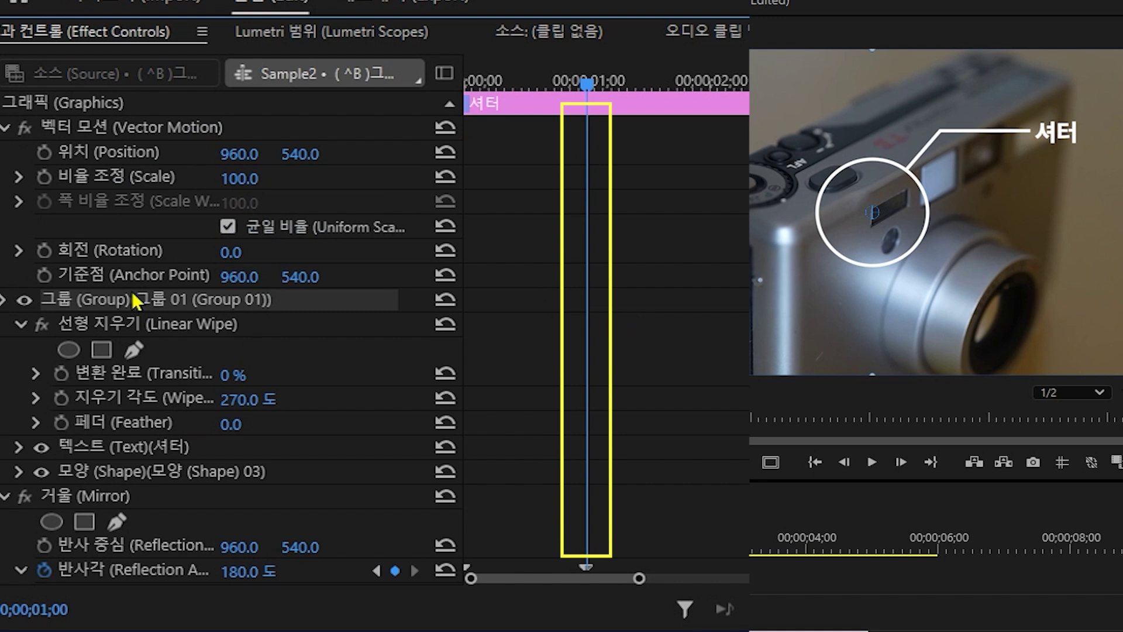
left_click(61, 374)
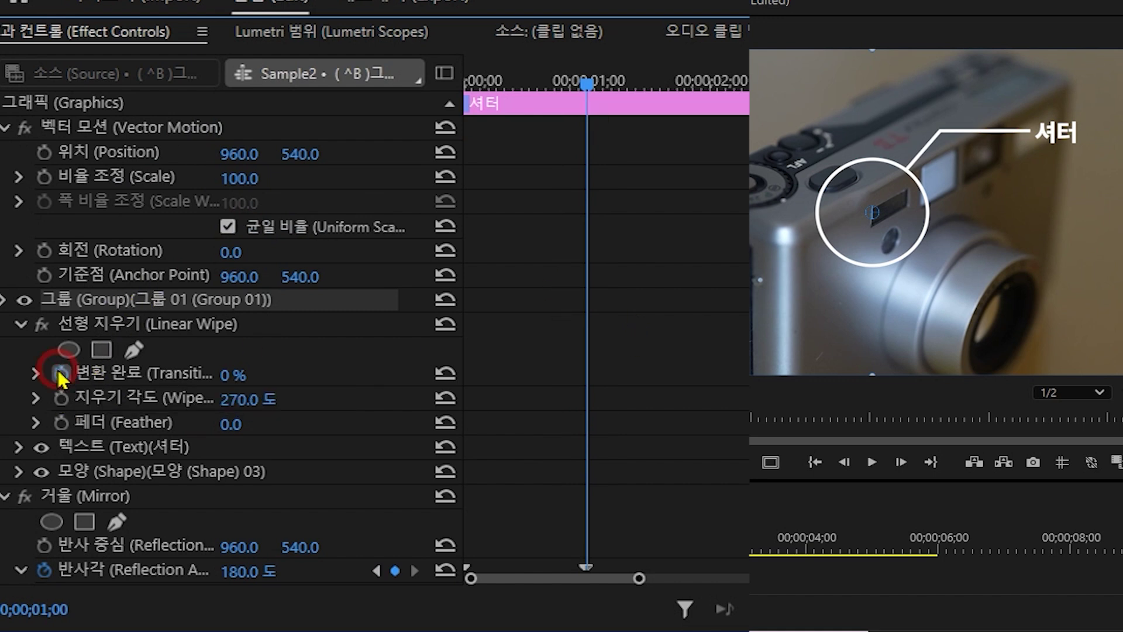
left_click_drag(572, 89, 710, 93)
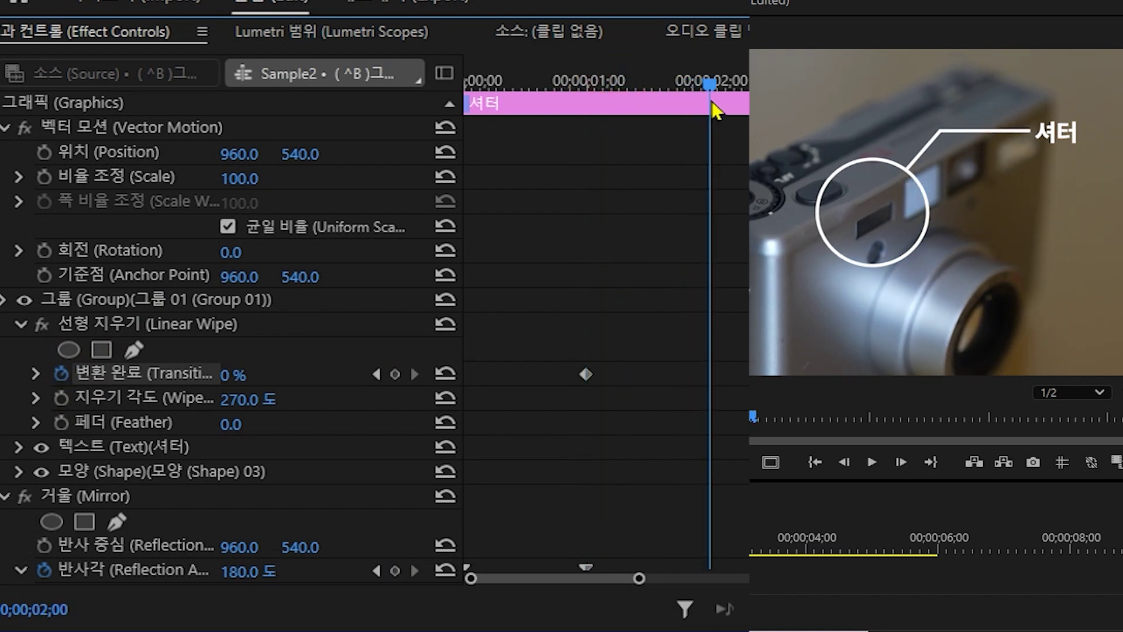
left_click(395, 374)
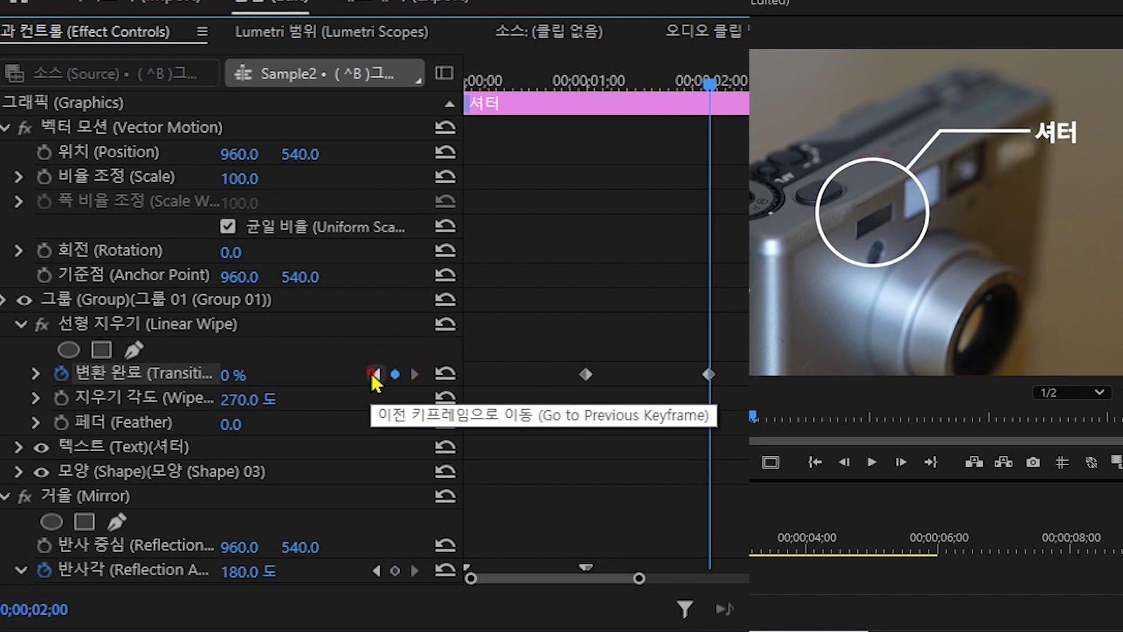
- Set Transition Completion to 45% at the one-second keyframe and 6% at the two-second keyframe
left_click(375, 375)
left_click_drag(233, 375, 258, 375)
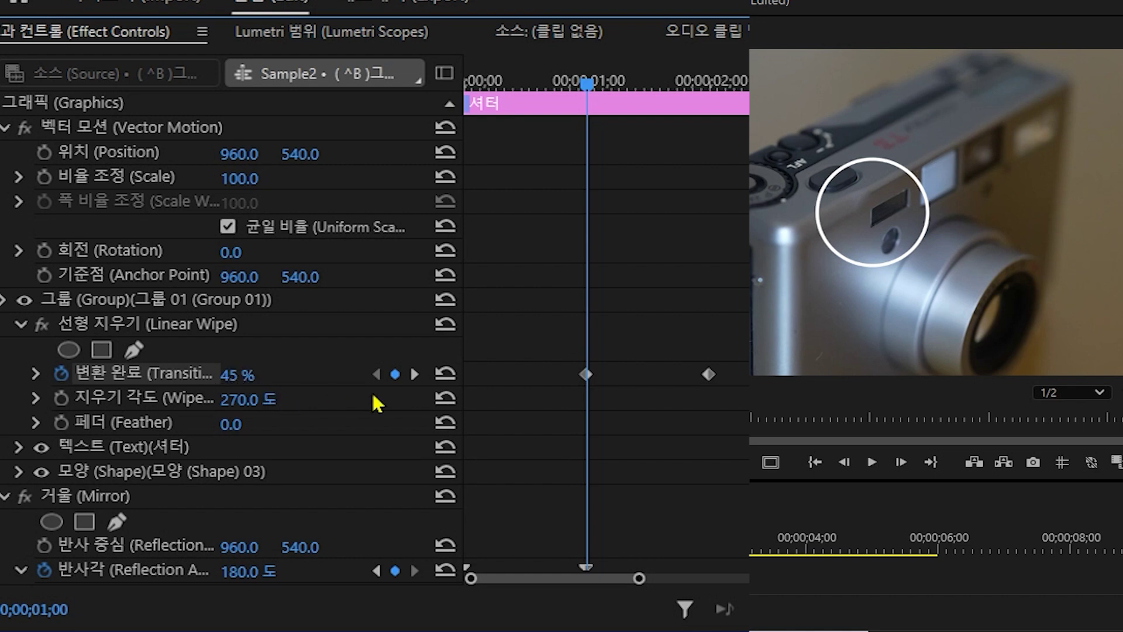
left_click(415, 375)
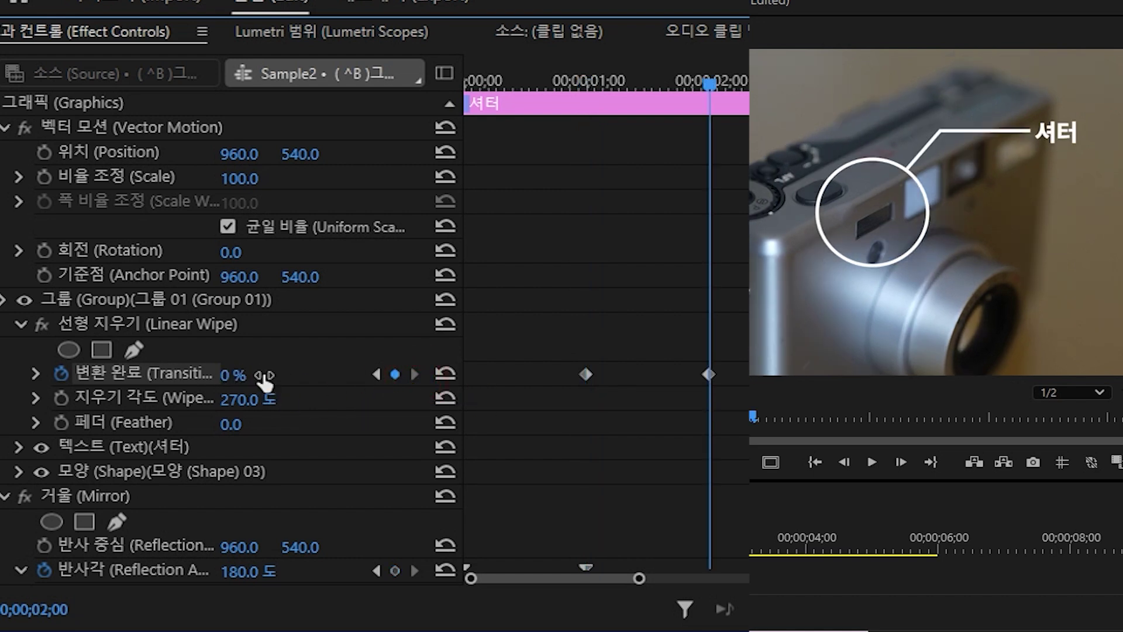
mouse_move(232, 375)
left_mouse_down()
mouse_move(253, 375)
mouse_move(235, 375)
left_mouse_up()
- Apply Ease Out to the one-second Transition Completion keyframe and Ease In to the two-second keyframe
left_click(35, 373)
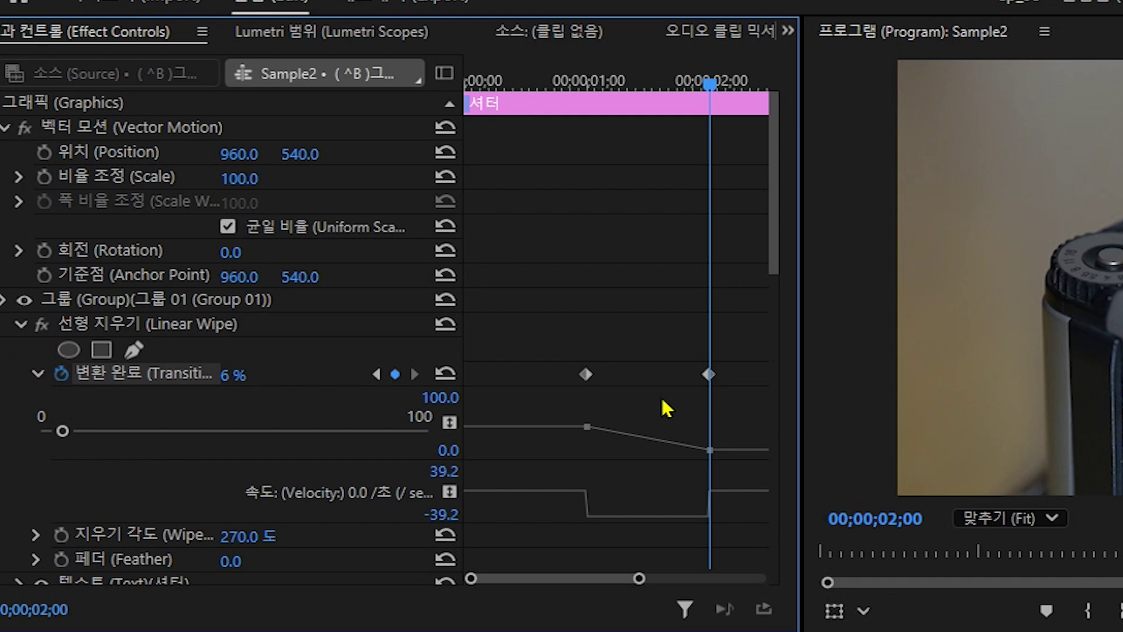
right_click(585, 373)
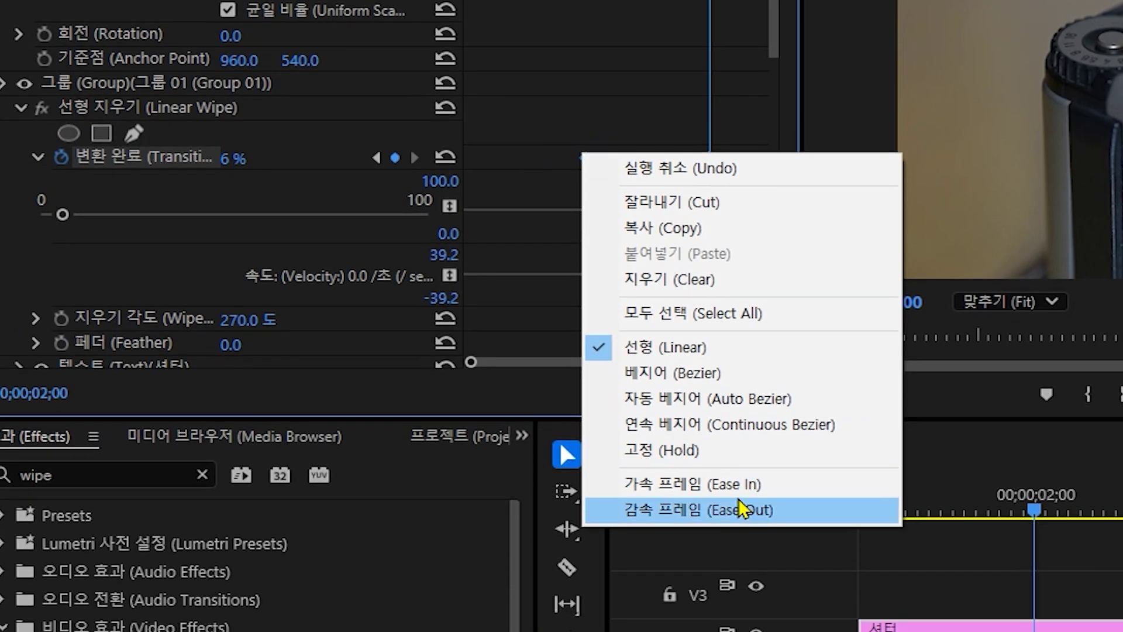
left_click(741, 509)
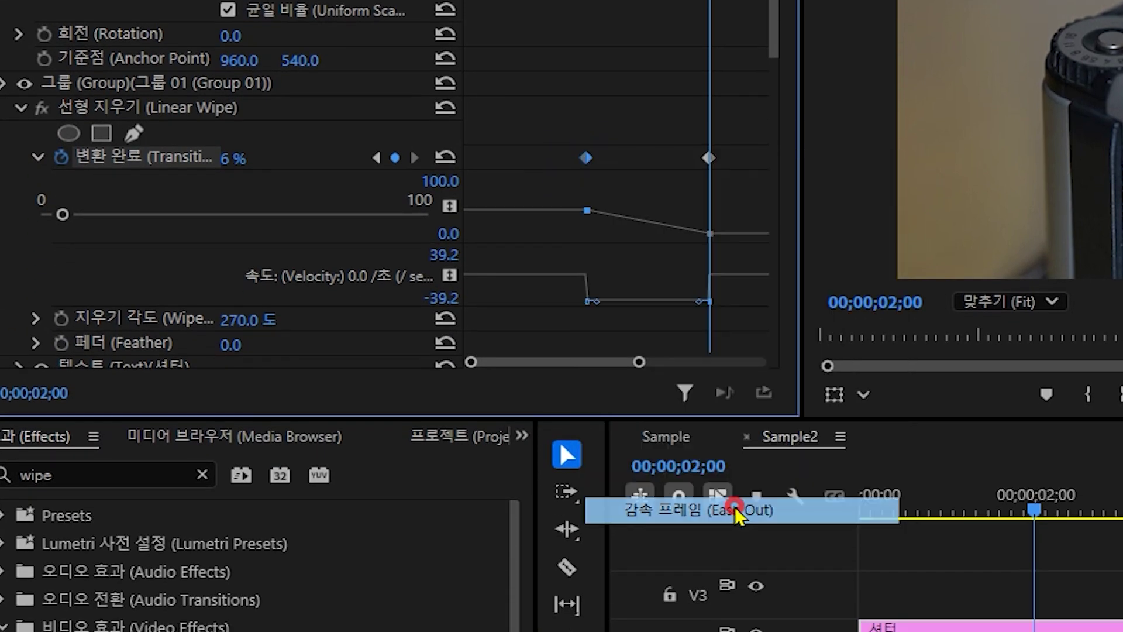
right_click(706, 157)
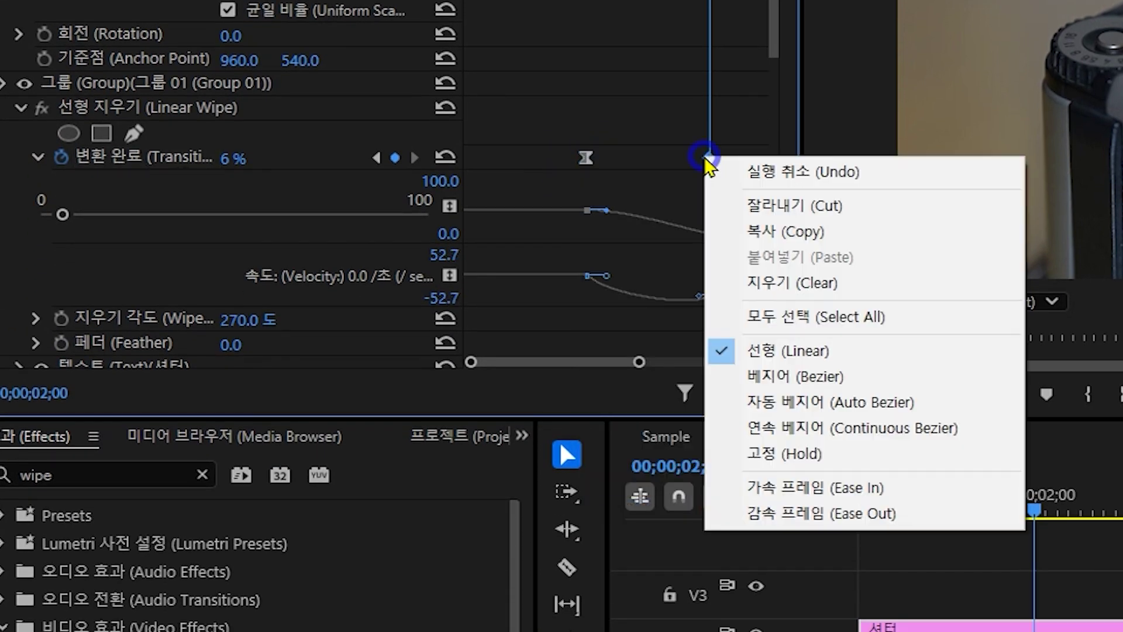
left_click(809, 491)
- Reshape the Transition Completion velocity curve to peak early and taper slowly, and play the callout animation from the start
left_click_drag(689, 282, 606, 285)
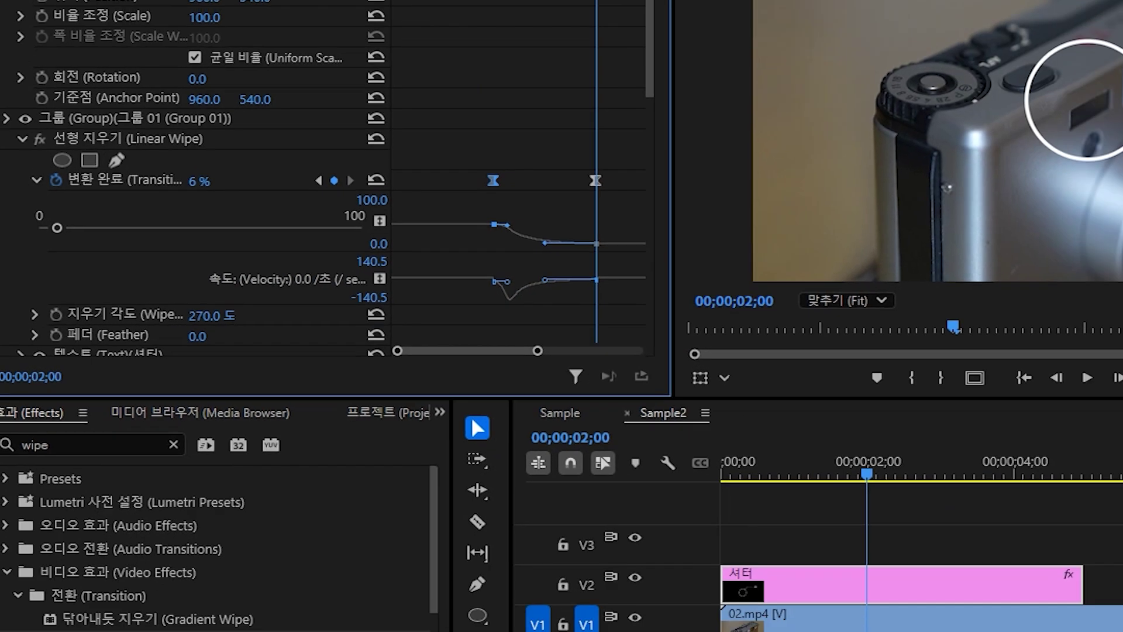
key("Home")
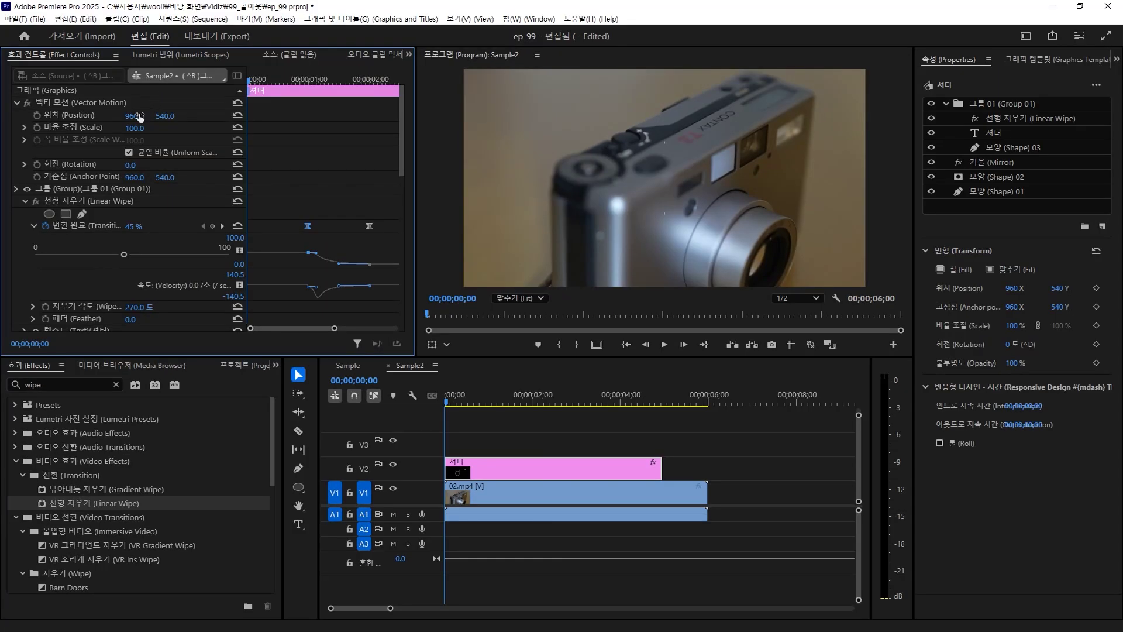
key("space")
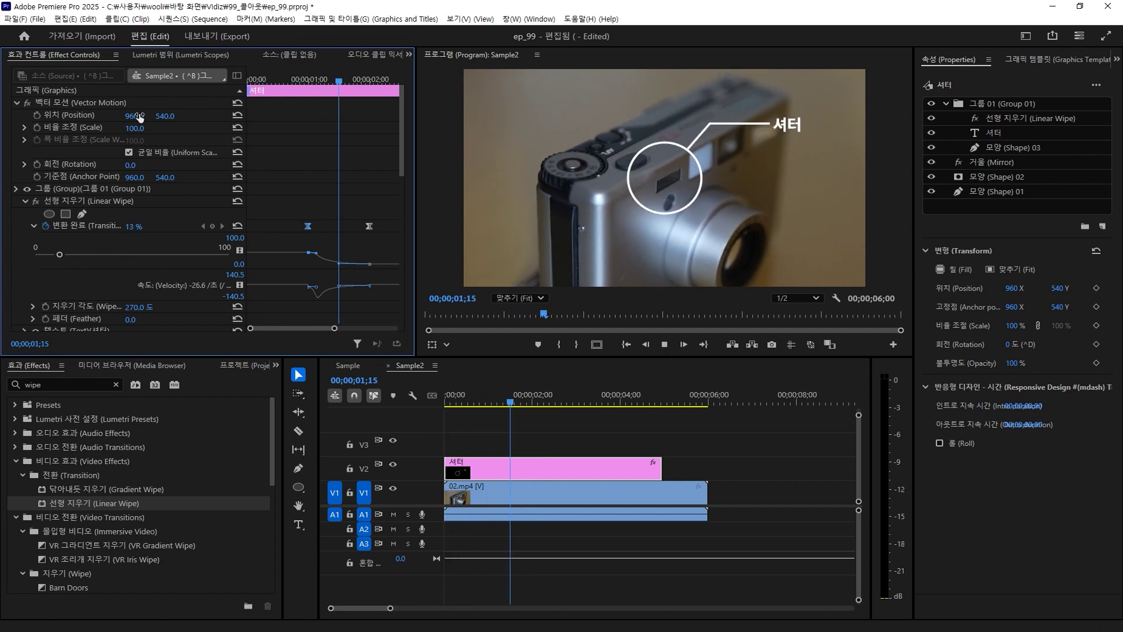
key("space")
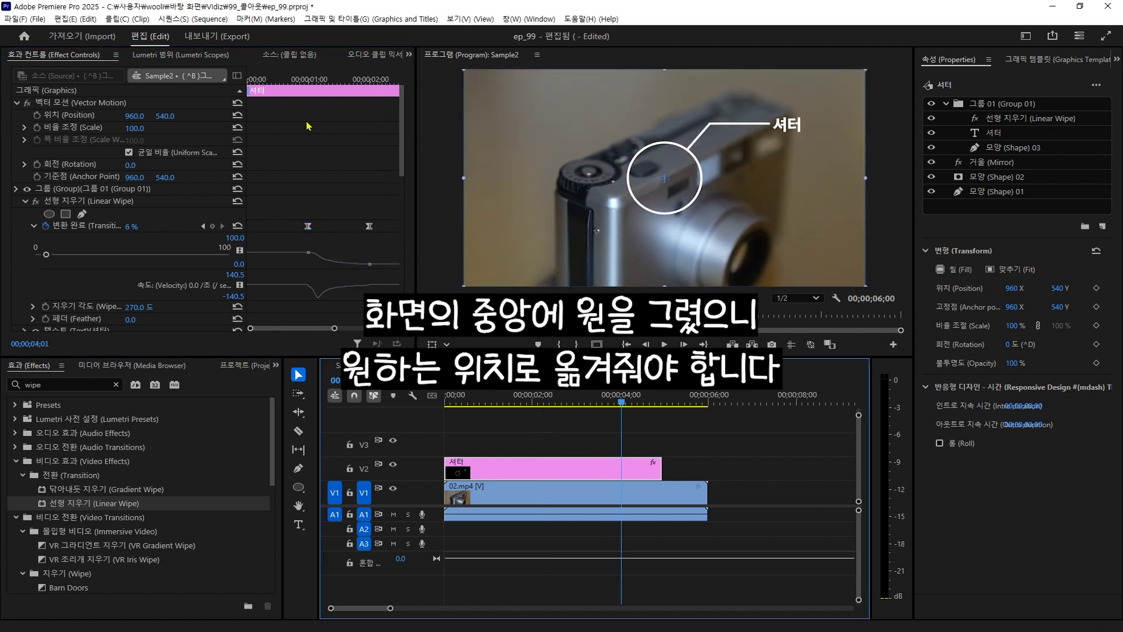
- Try to move the whole callout in the preview with the graphic's Vector Motion
left_click(59, 109)
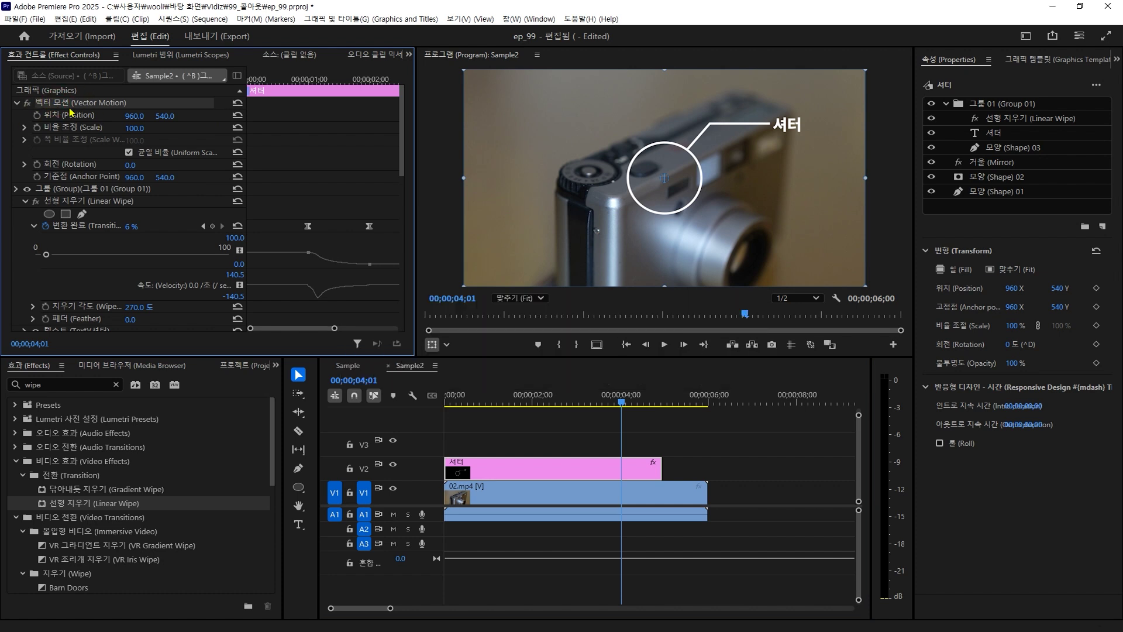
left_click_drag(577, 225, 626, 228)
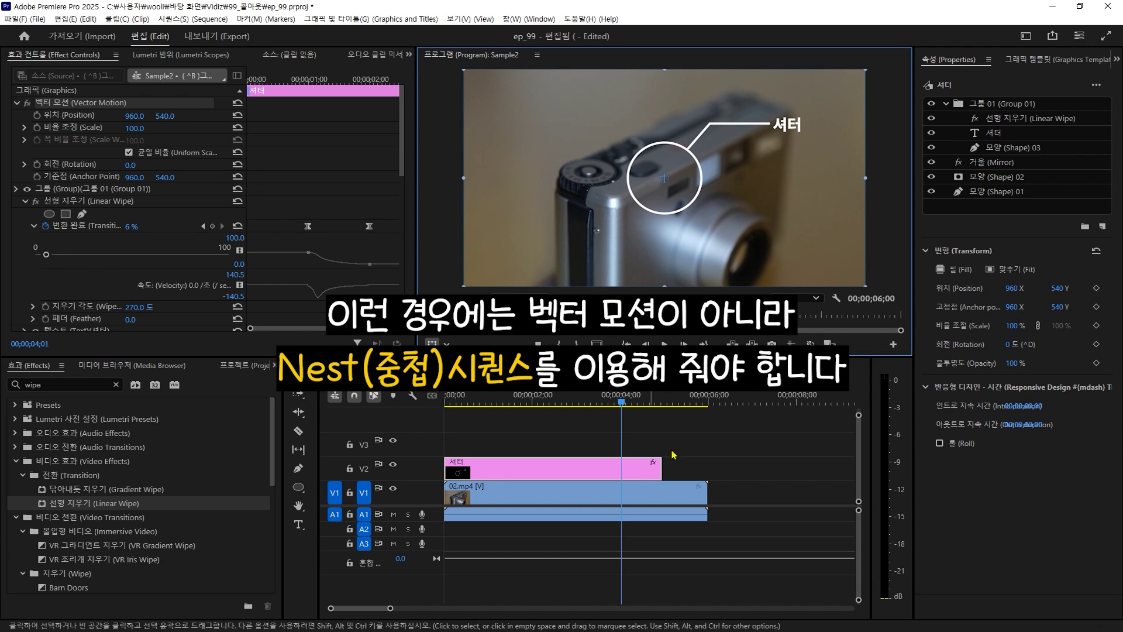
- Extend the 셔터 graphic on V2 to the end of the 02.mp4 clip and nest it under the default nested sequence name
left_click_drag(661, 467, 716, 463)
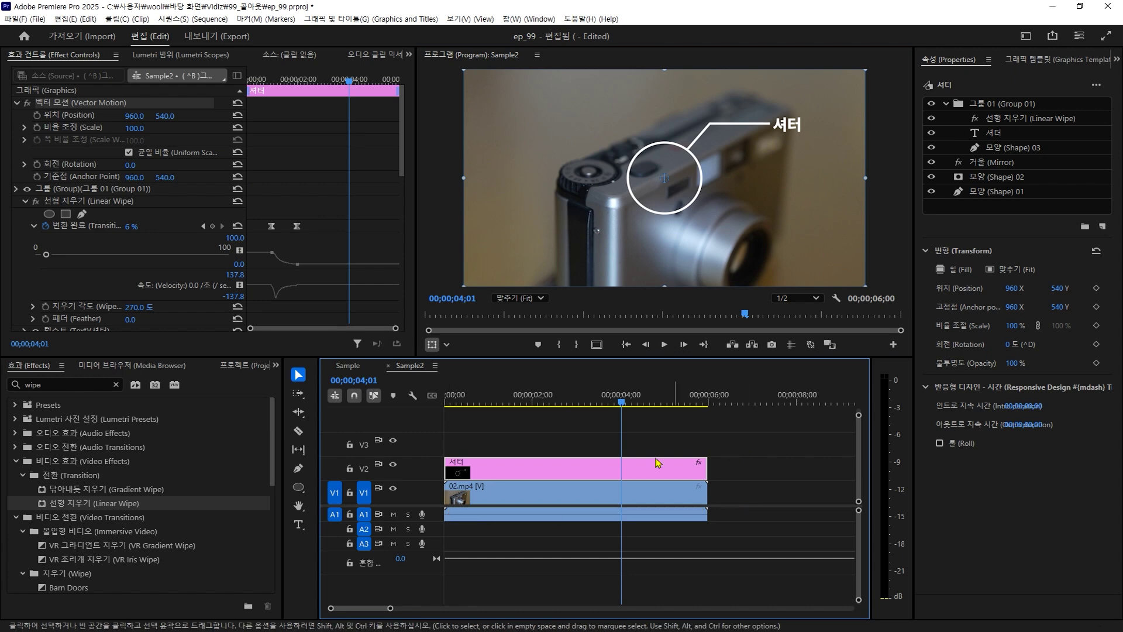
right_click(550, 469)
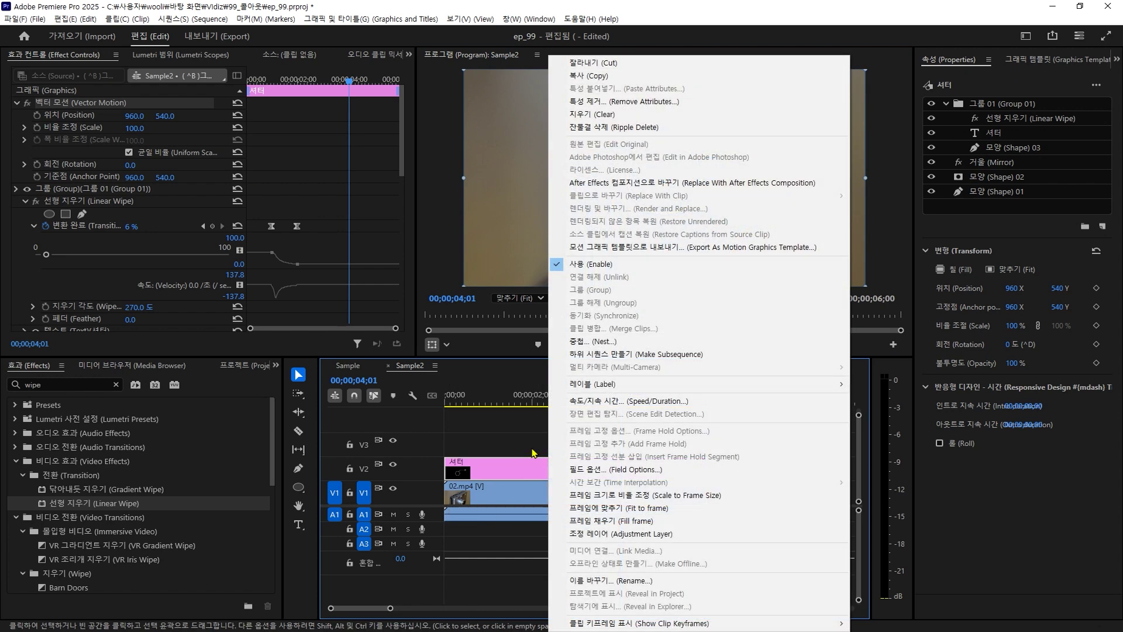
left_click(598, 343)
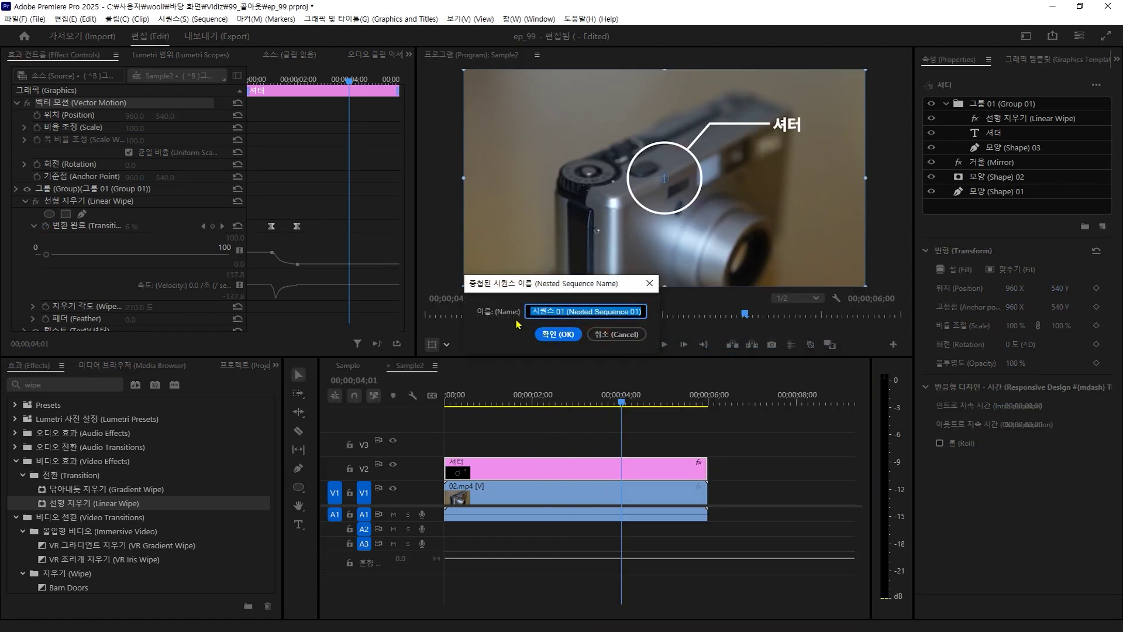
left_click(555, 336)
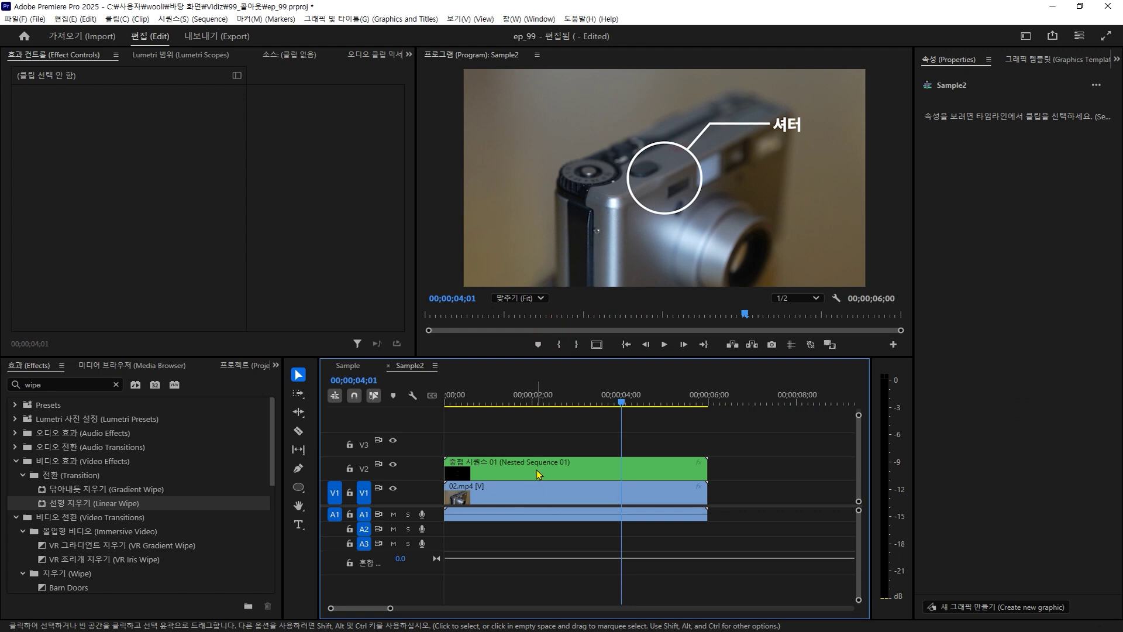
- Move the nested callout over the shutter button on the first frame, at Position 893.2, 476.1, and enable Position keyframing
left_click(538, 476)
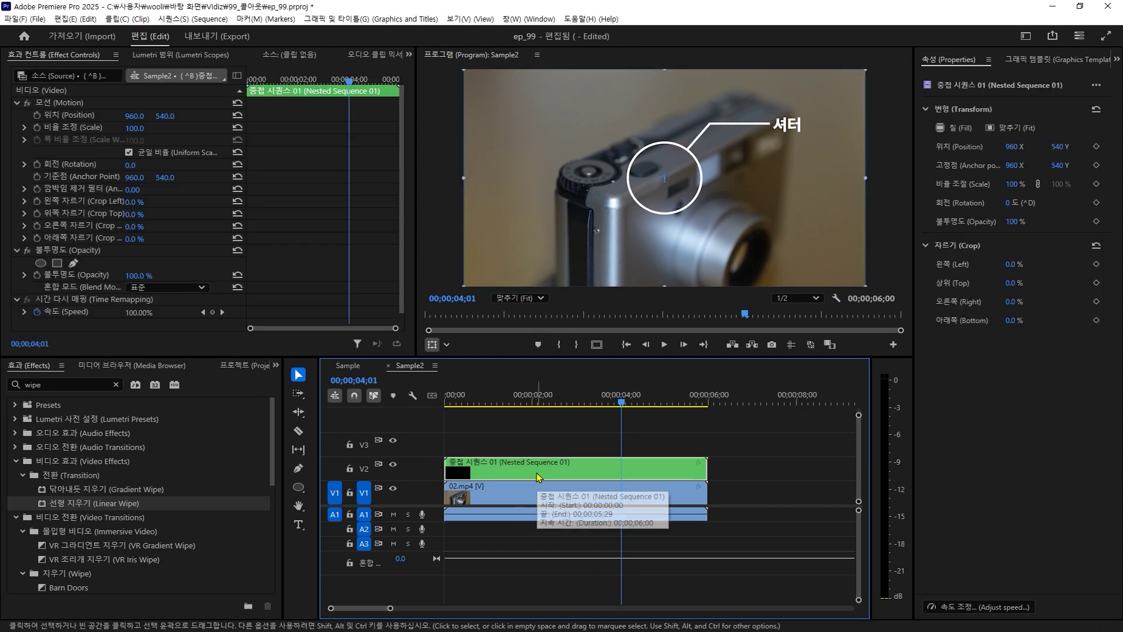
left_click(68, 105)
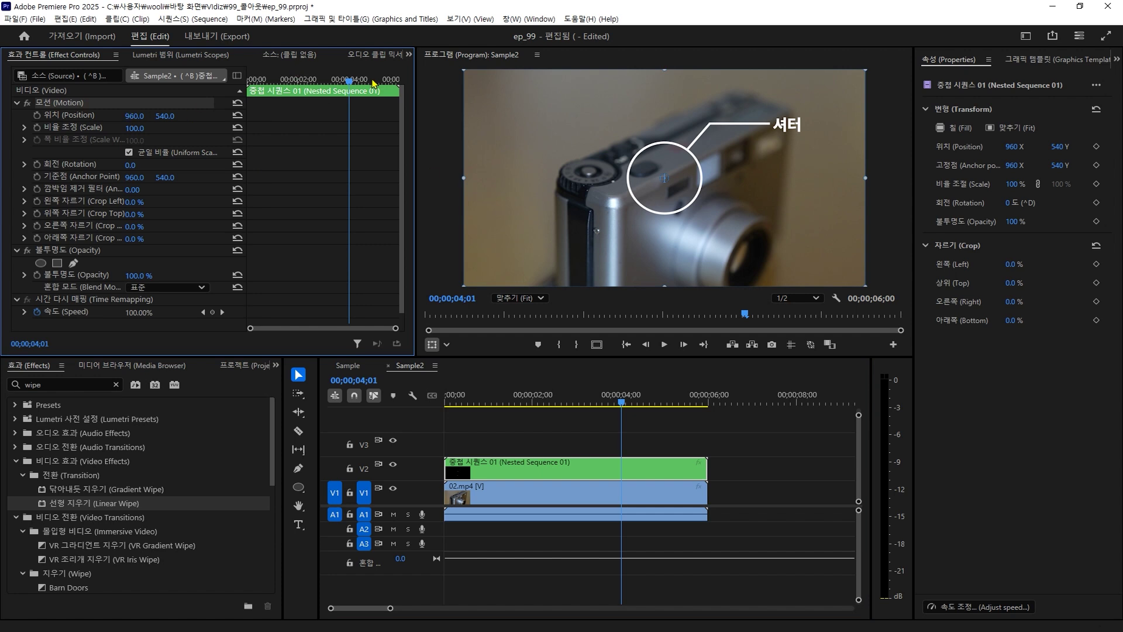
left_click_drag(305, 85, 205, 93)
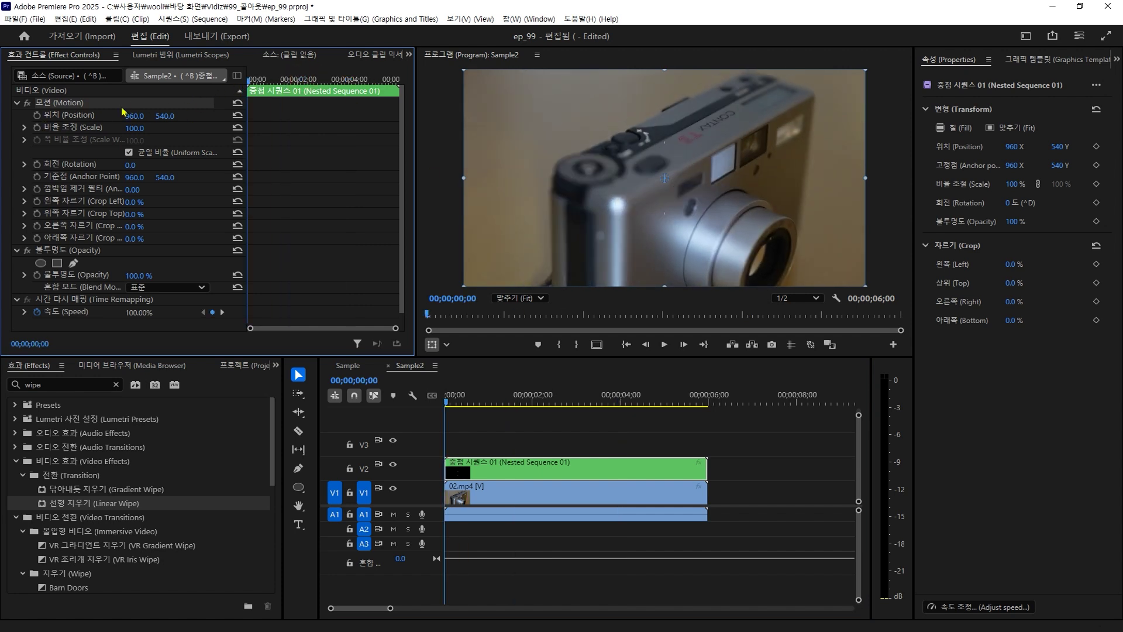
left_click(666, 186)
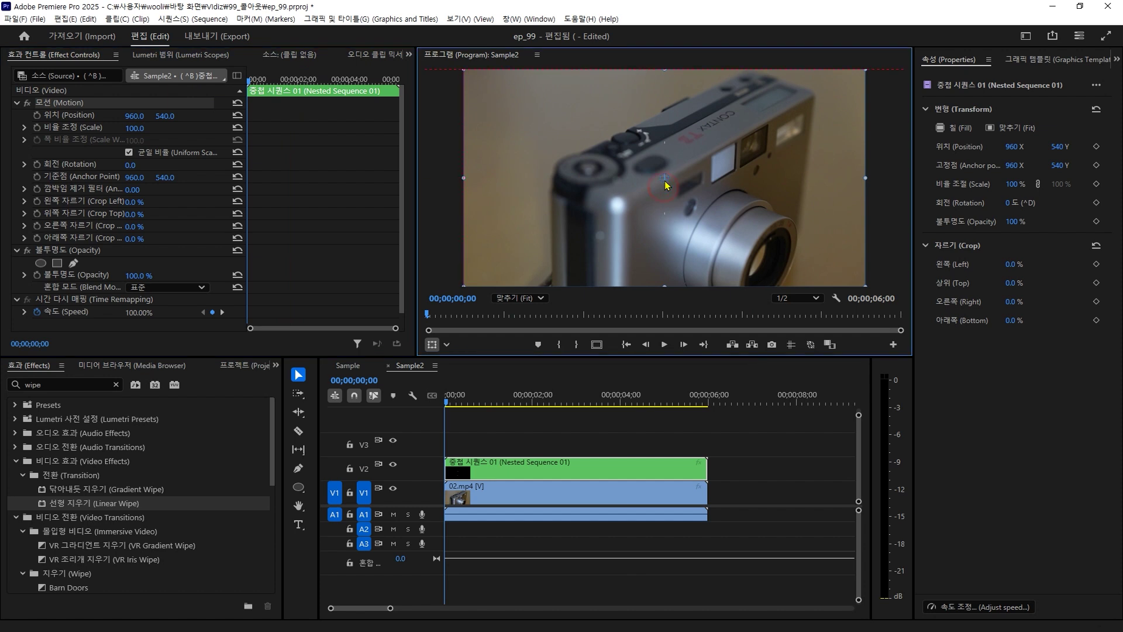
mouse_move(668, 195)
left_mouse_down()
mouse_move(683, 195)
mouse_move(671, 184)
left_mouse_up()
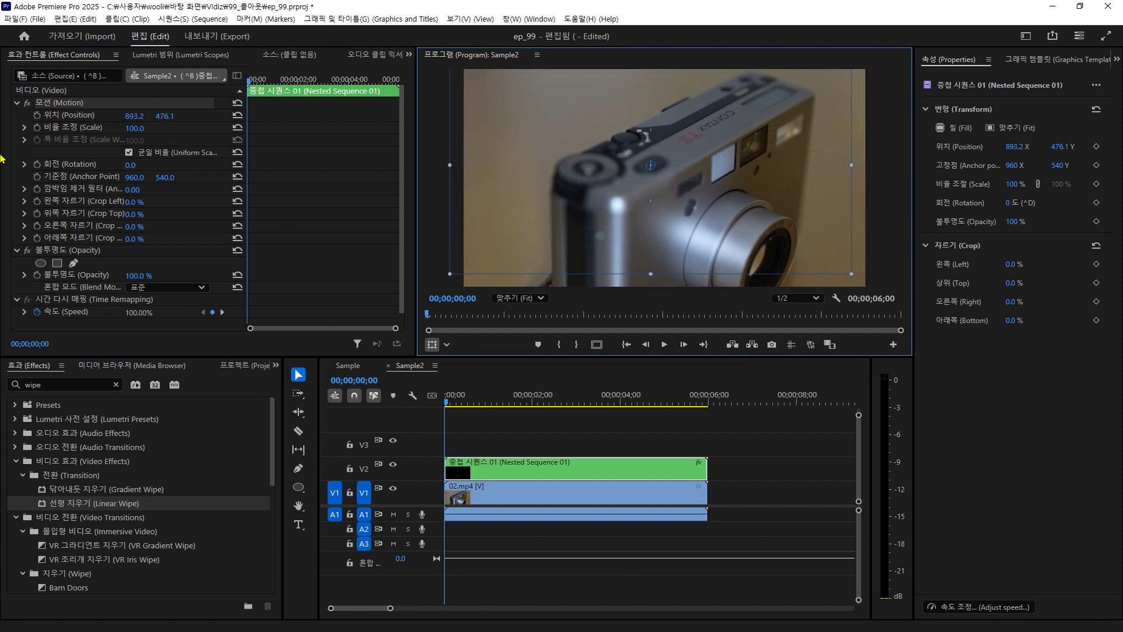
left_click(37, 115)
- Keyframe the nested callout's Position to follow the shutter button at 00;00;01;02 (838, 432.6), 00;00;01;28 and 00;00;02;22 (809, 464.5)
left_click(273, 82)
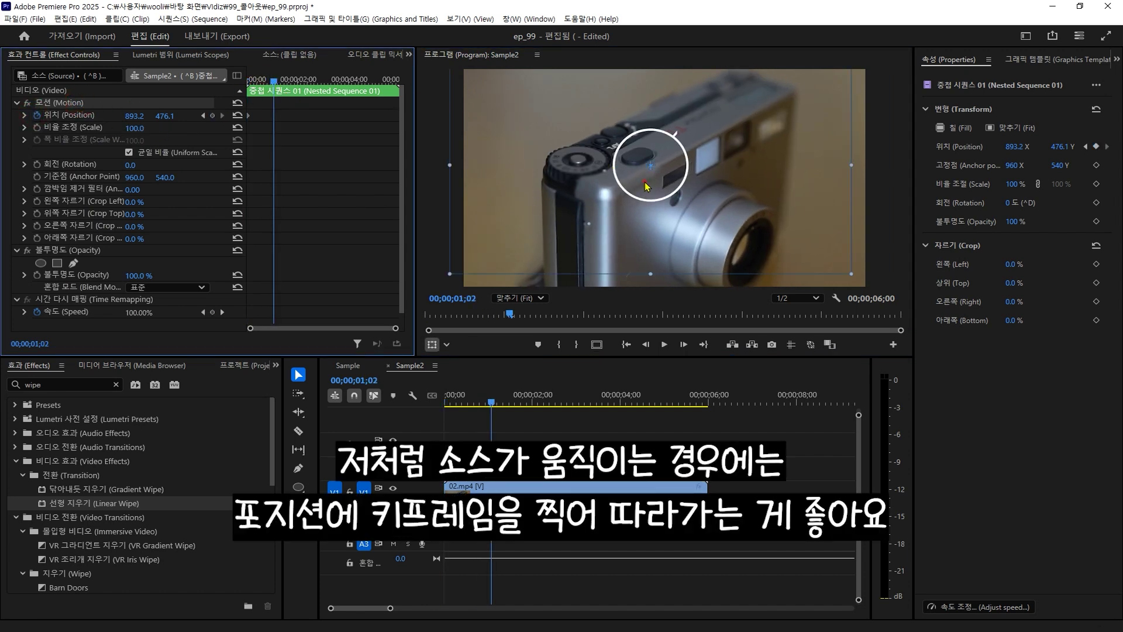
left_click_drag(646, 186, 635, 177)
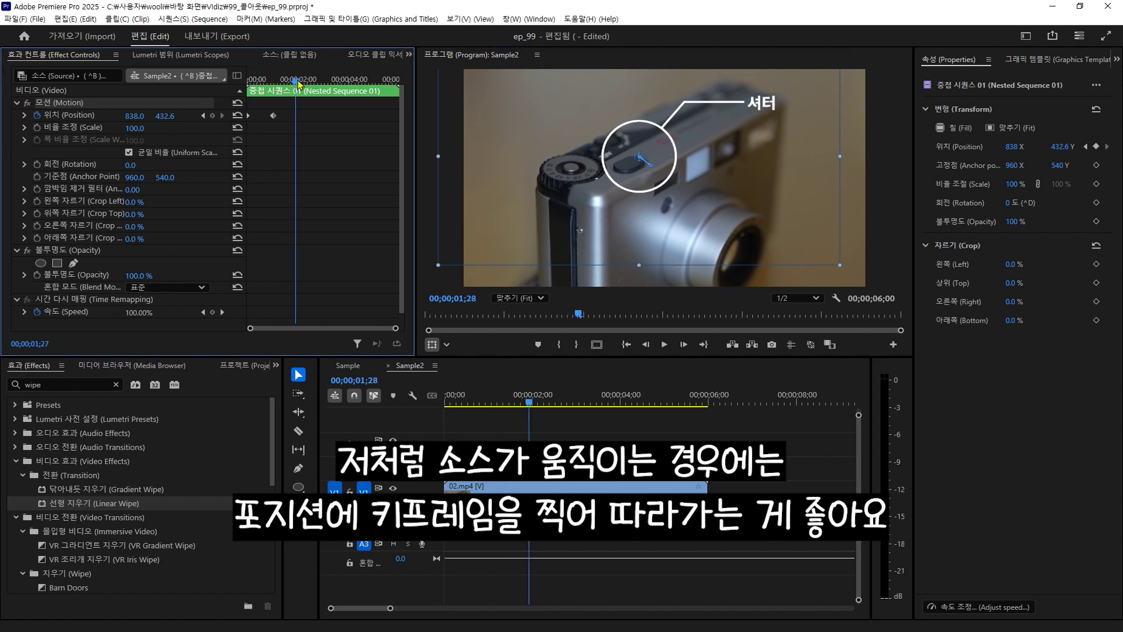
left_click_drag(670, 177, 633, 187)
left_click(317, 81)
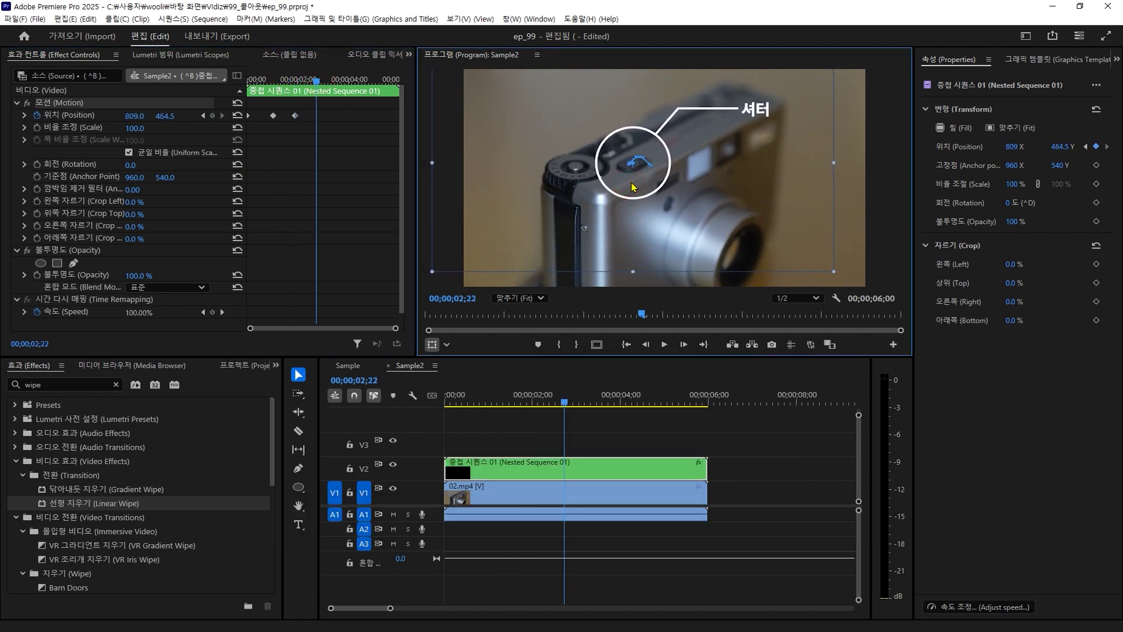
- Keep the callout on the shutter button with a Position keyframe between three and four seconds and one of 904.8, 496.5 at 00;00;04;18
left_click(339, 79)
left_click_drag(532, 171, 539, 176)
left_click(364, 80)
left_click_drag(644, 193, 661, 182)
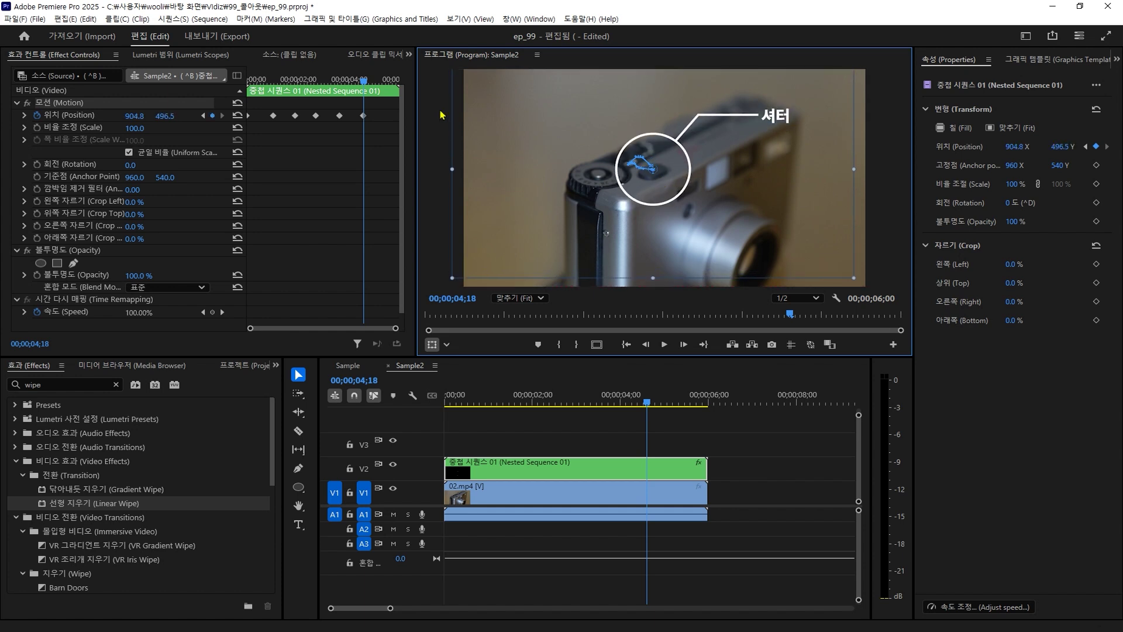
- Turn off Snap in Program Monitor and keyframe the callout's Position at 00;00;05;08 (916.4, 513.9) and 00;00;05;25 (936.8, 513.9)
left_click(471, 19)
left_click(503, 174)
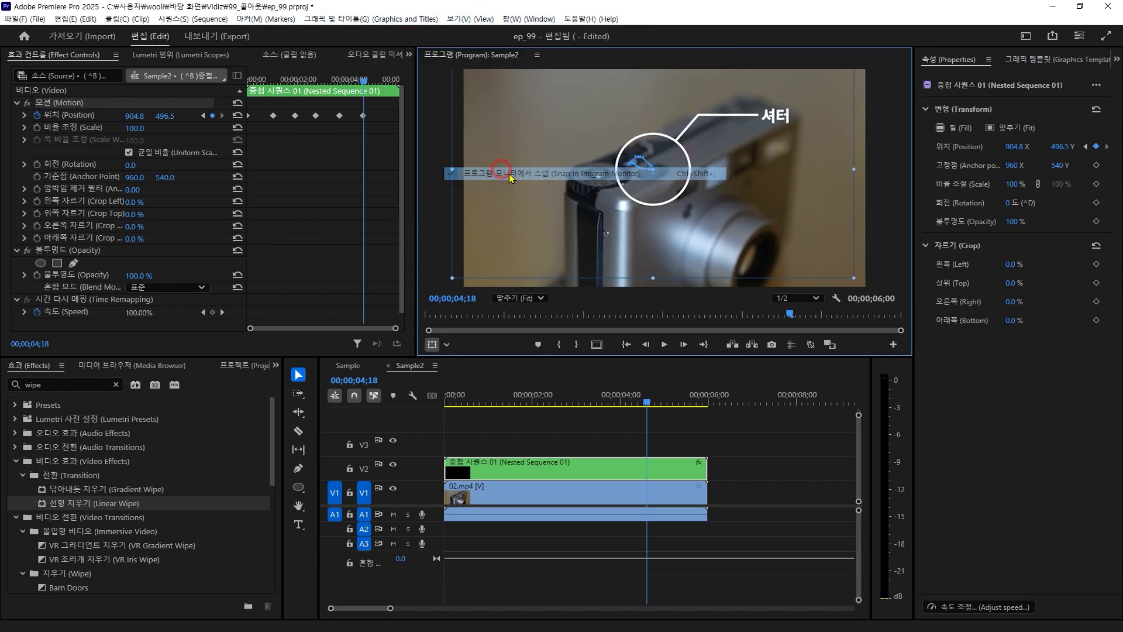
left_click_drag(372, 81, 381, 81)
left_click_drag(635, 224, 637, 228)
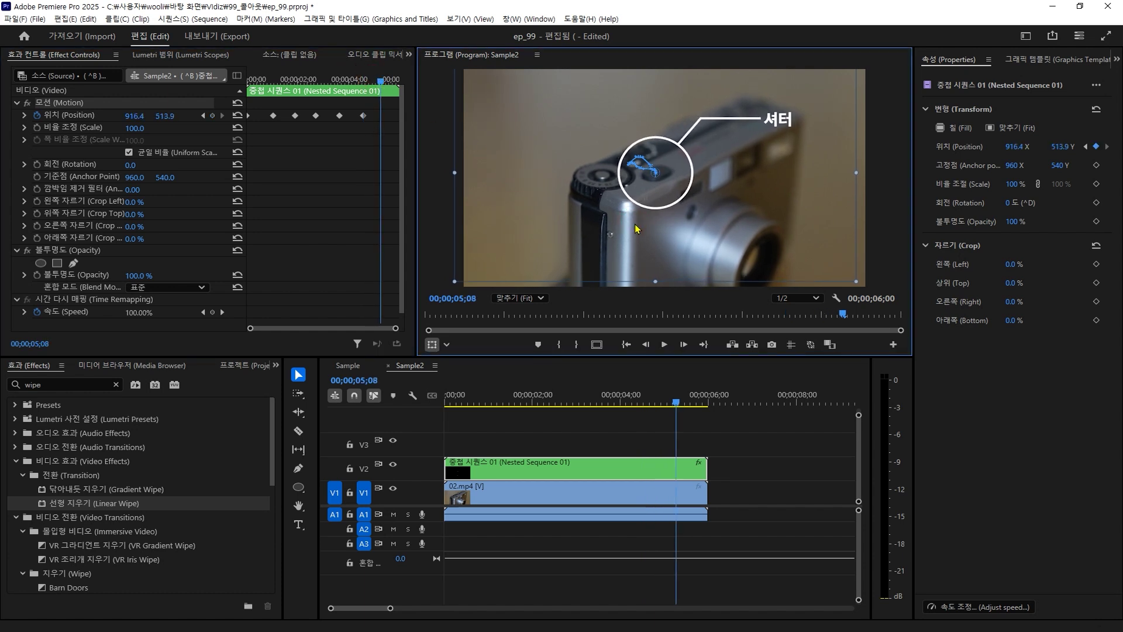
left_click_drag(382, 80, 387, 81)
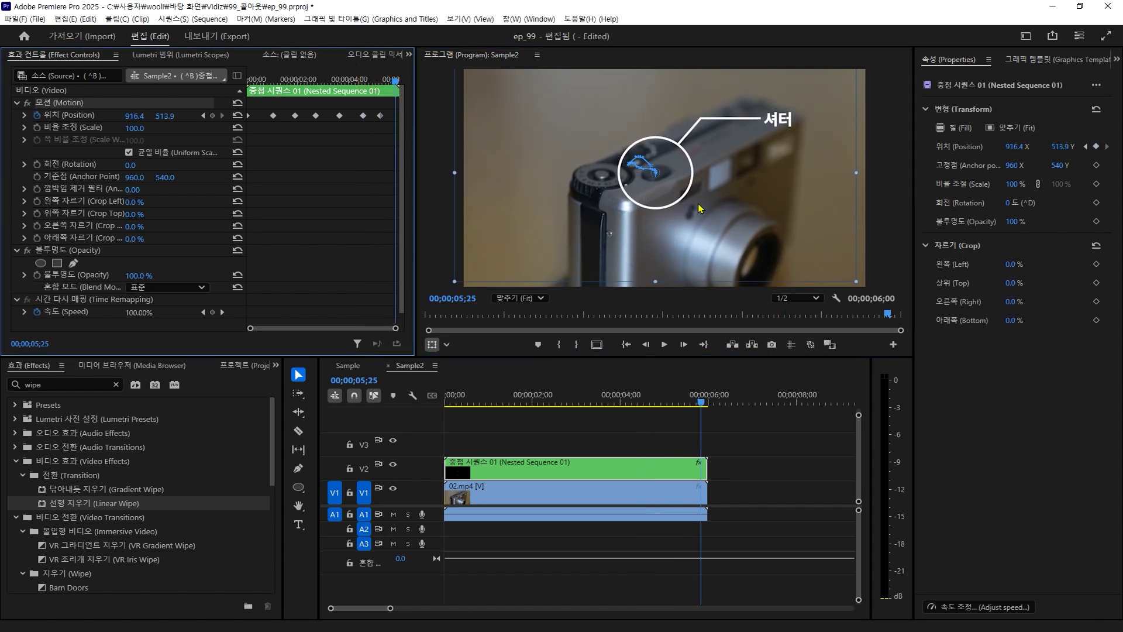
left_click(709, 225)
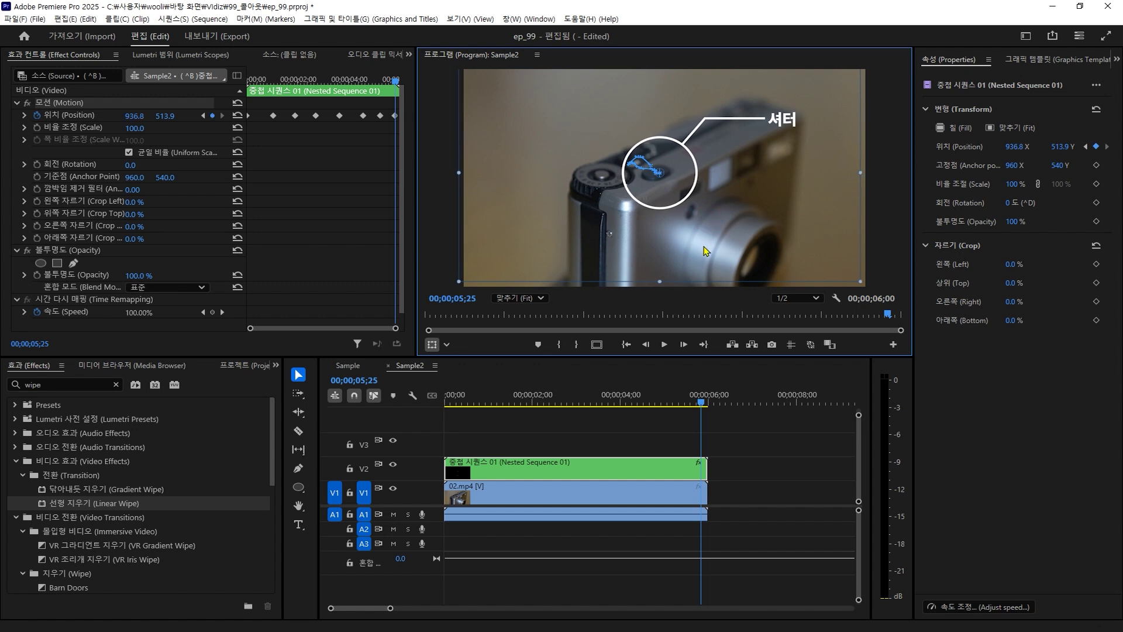
- Deselect the nested callout and play the sequence from the start to check its tracking
left_click(395, 414)
key("Home")
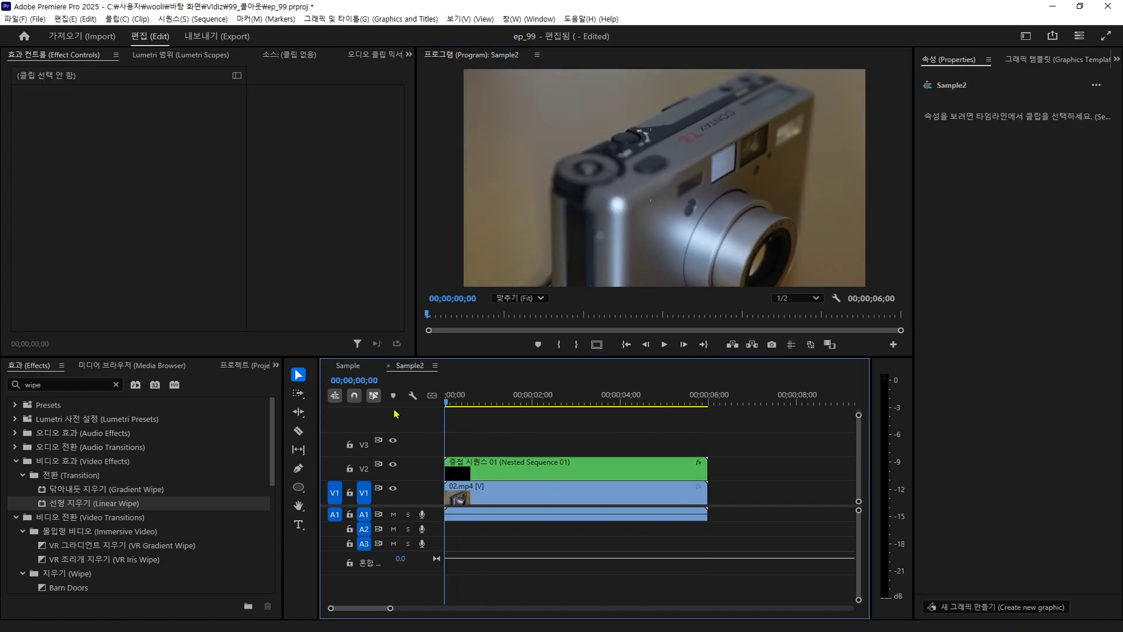
key("space")
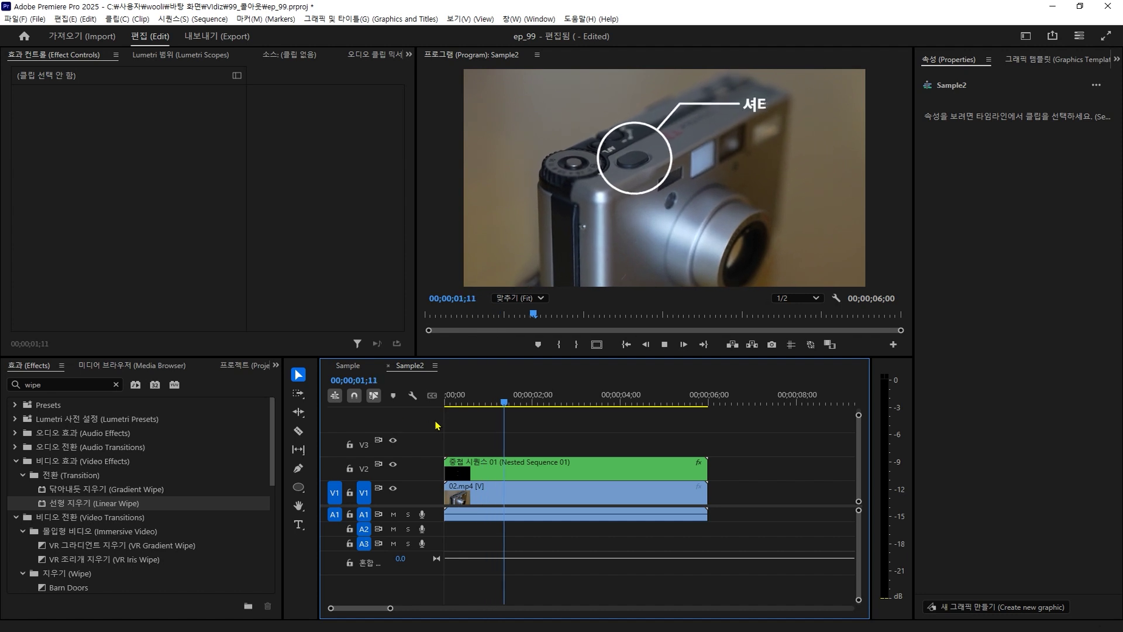